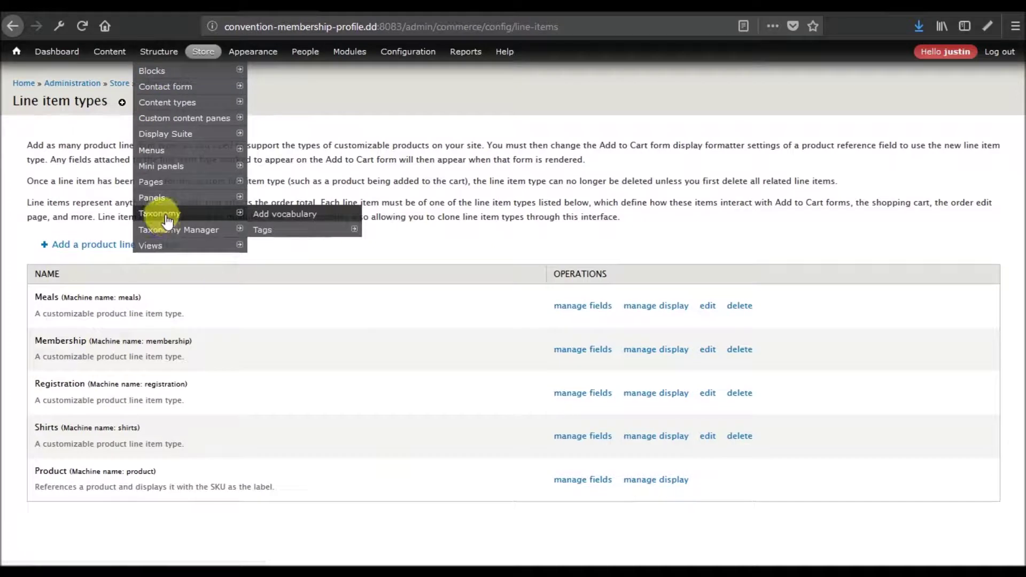
Open the Taxonomy overview page, and in the Notepad notes append "- Drupal" to the "Vocabulary and Terms" heading.
left_click(166, 217)
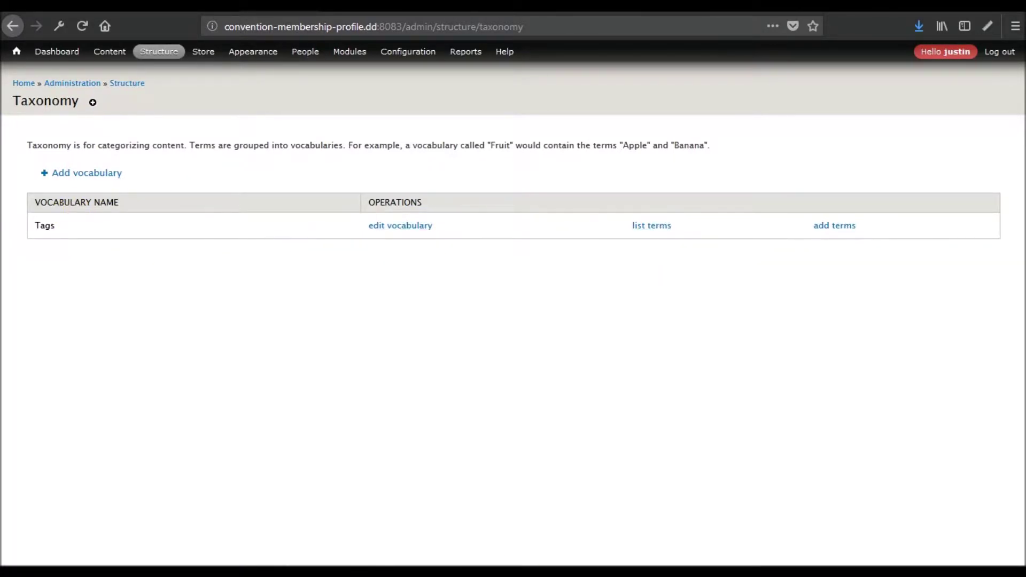
key("alt+Tab")
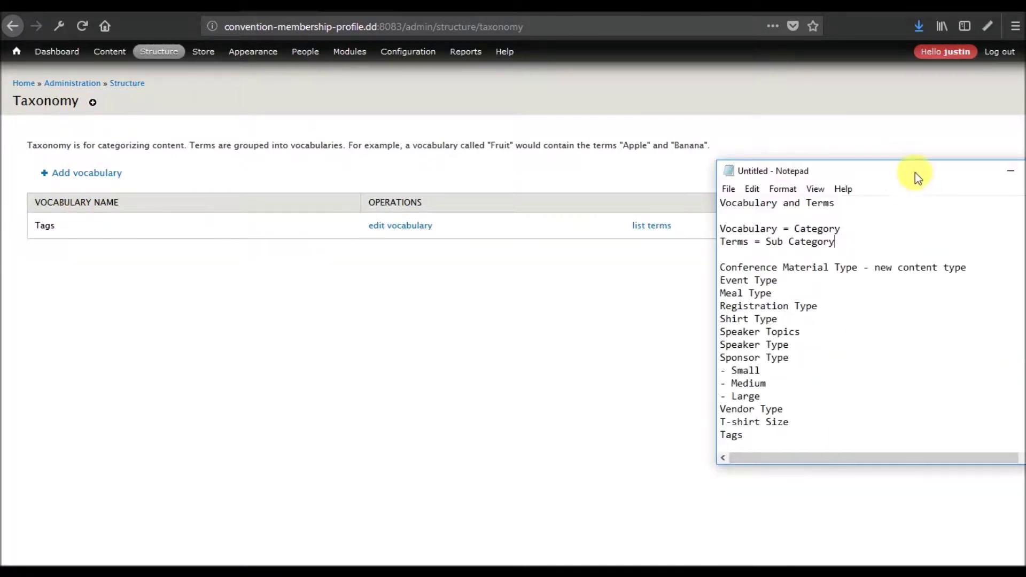
left_click_drag(906, 170, 797, 115)
left_click_drag(610, 149, 772, 145)
left_click(772, 145)
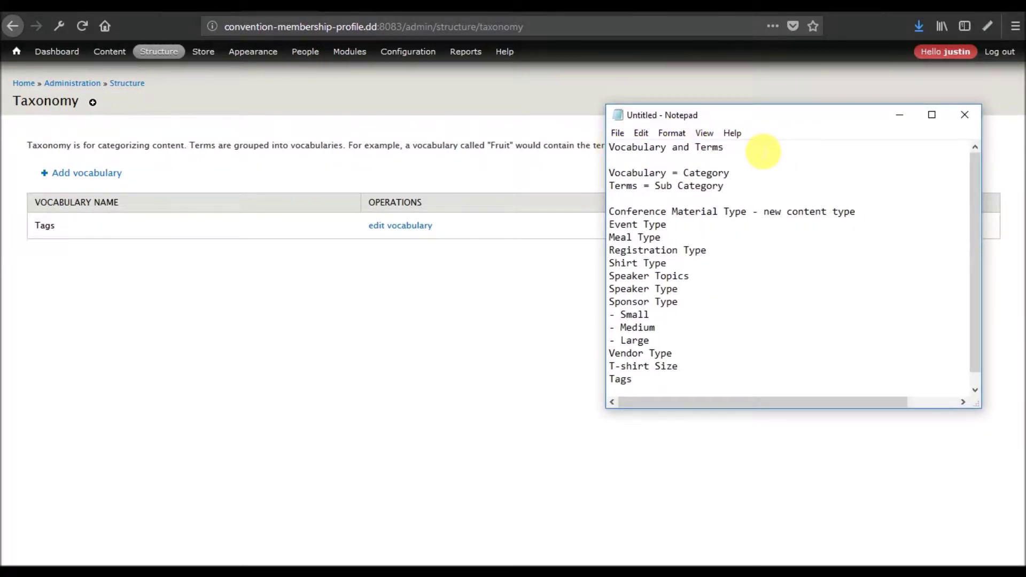
type("-")
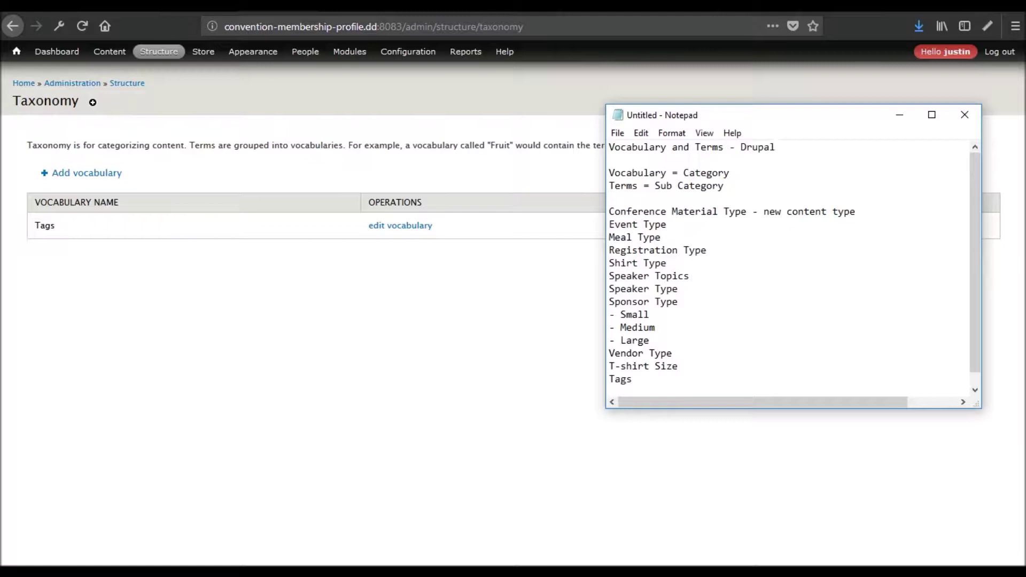
type(" Drupal")
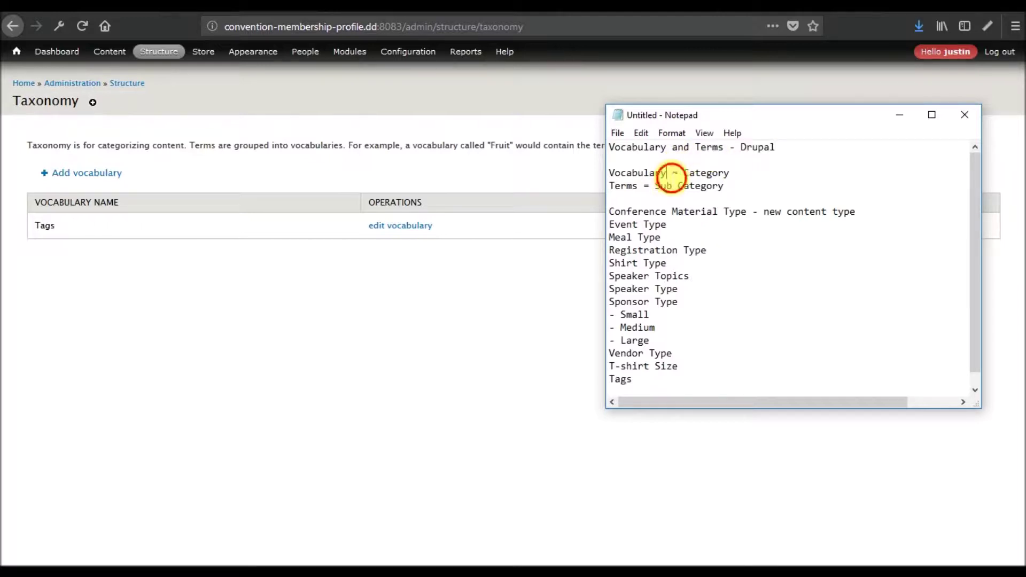
Examine how the notes match Drupal's vocabulary and terms to category and sub category.
left_click_drag(667, 174, 609, 173)
left_click_drag(683, 173, 742, 178)
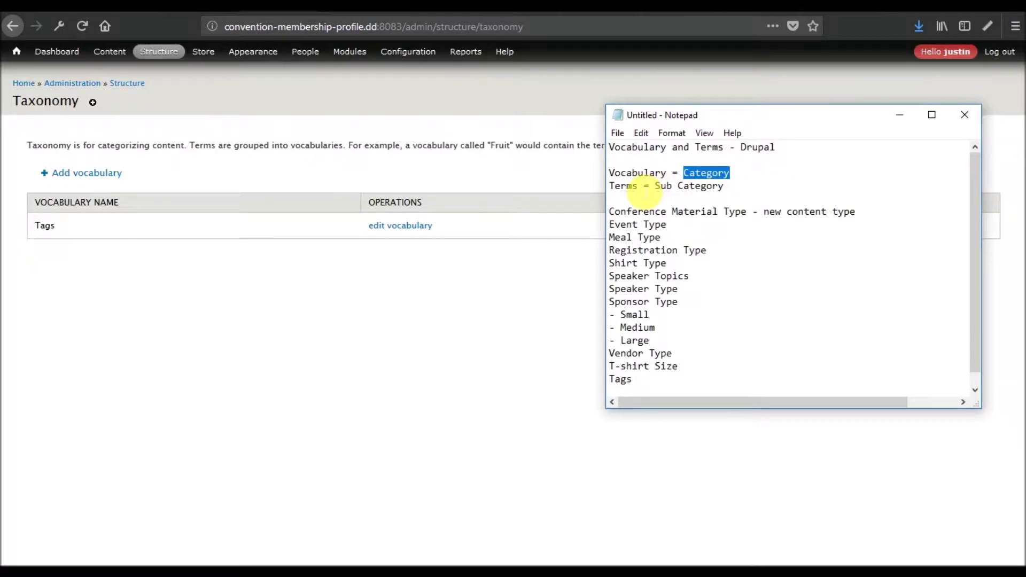
left_click(639, 186)
left_click_drag(655, 186, 724, 186)
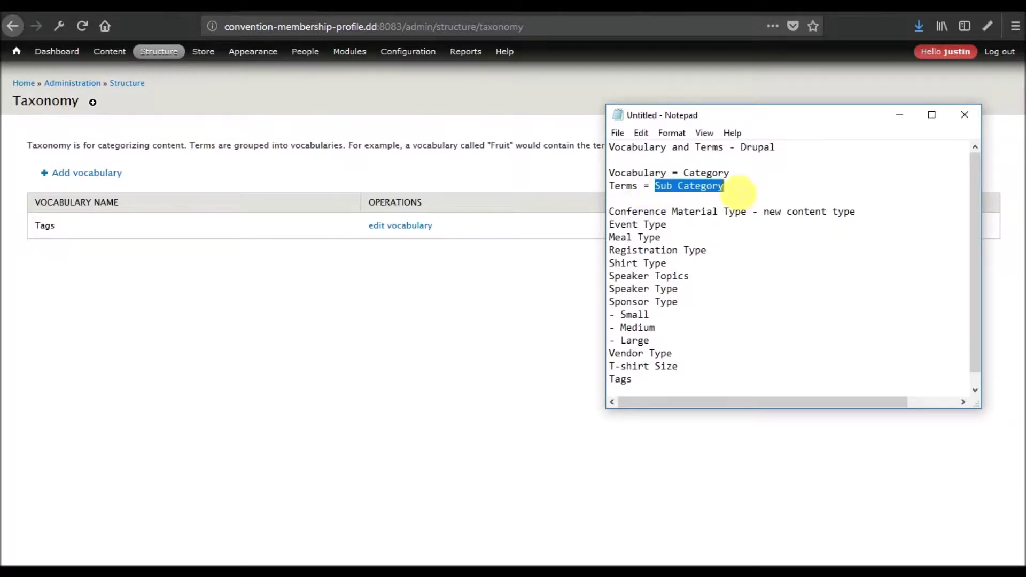
left_click(725, 186)
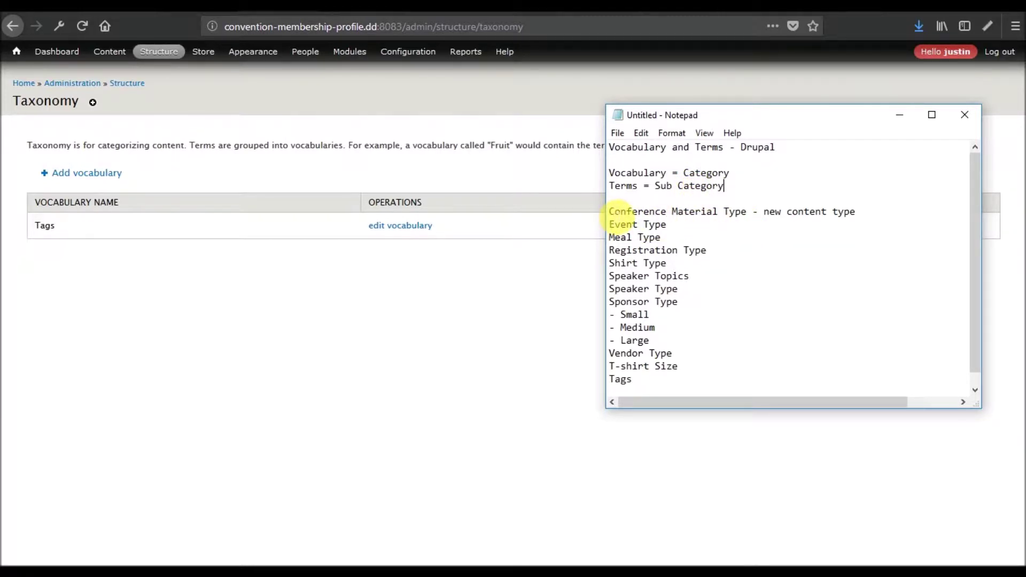
double_click(707, 175)
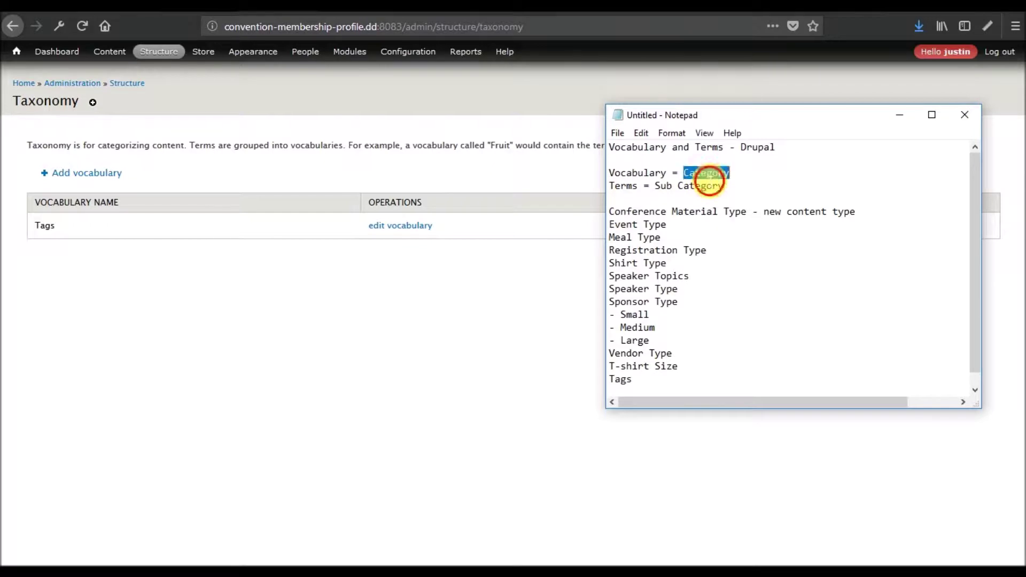
Insert a "Main Cat" line above Conference Material Type in the notes, followed by blank lines.
left_click(709, 201)
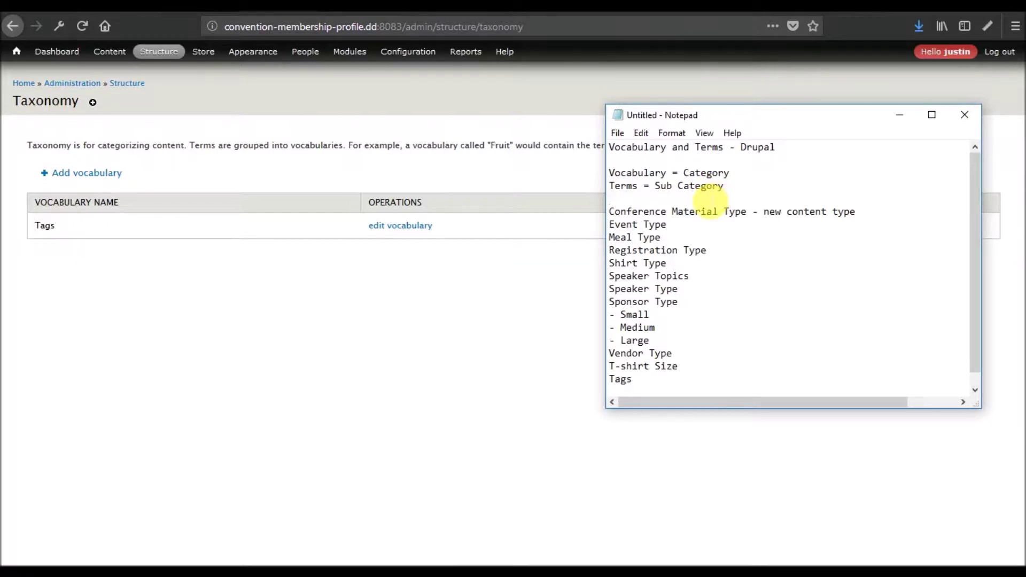
key("Return")
type("<M")
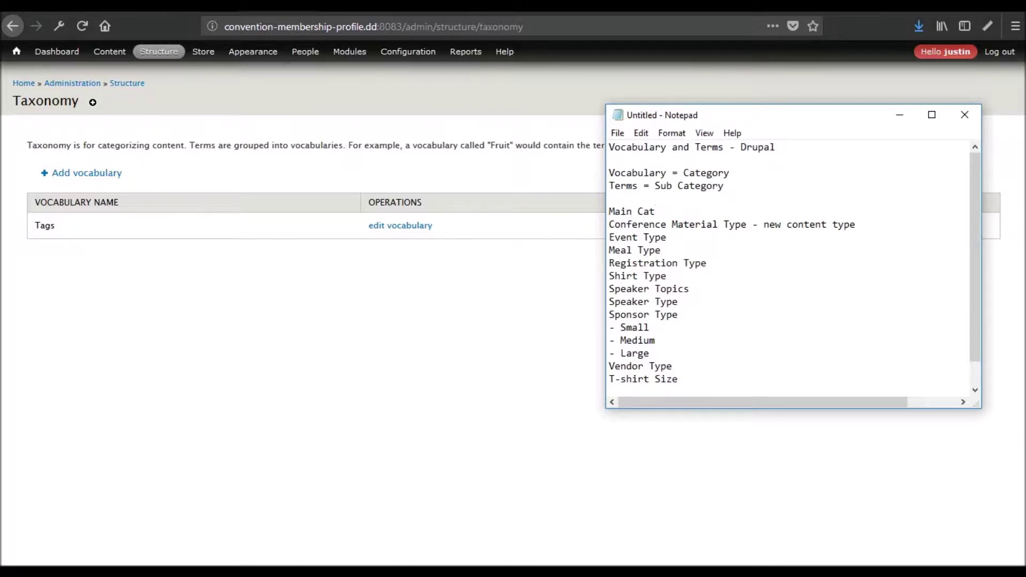
key("alt")
left_click(689, 225)
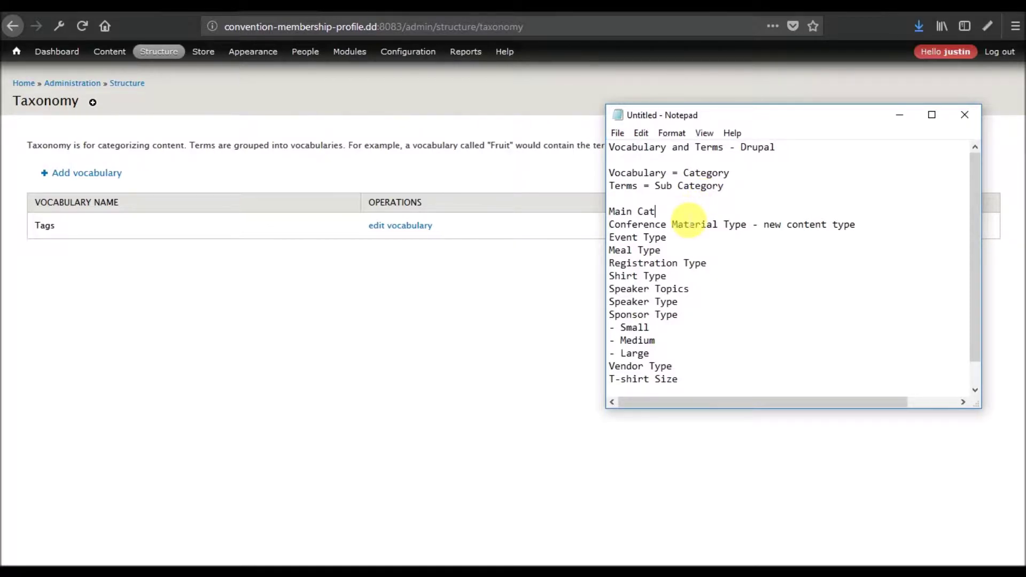
key("Return")
key("Return")
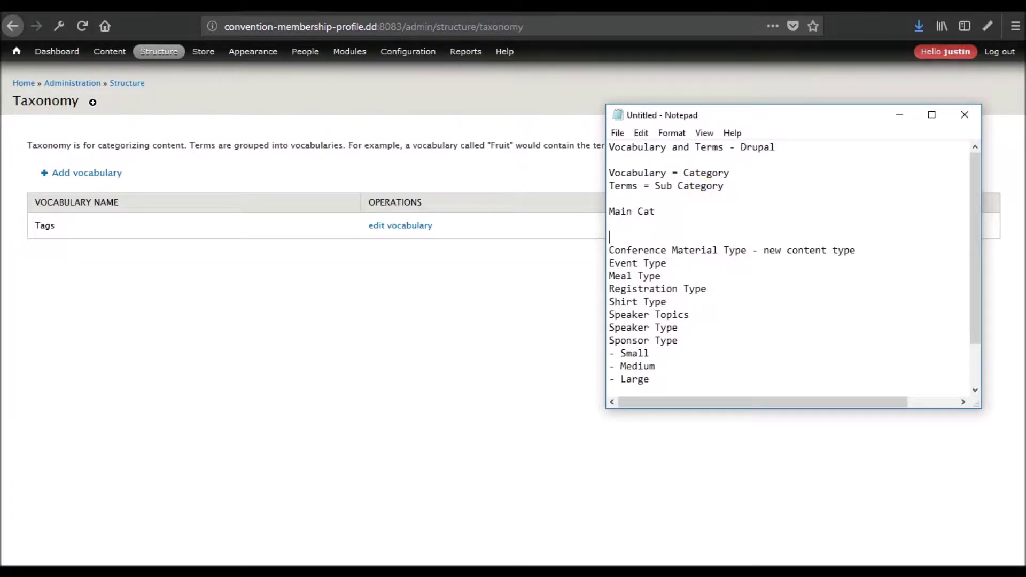
Append "- Silver", "- Gold" and "- Platnium" to the Small, Medium and Large lines under Sponsor Type.
scroll(642, 263, "down", 1)
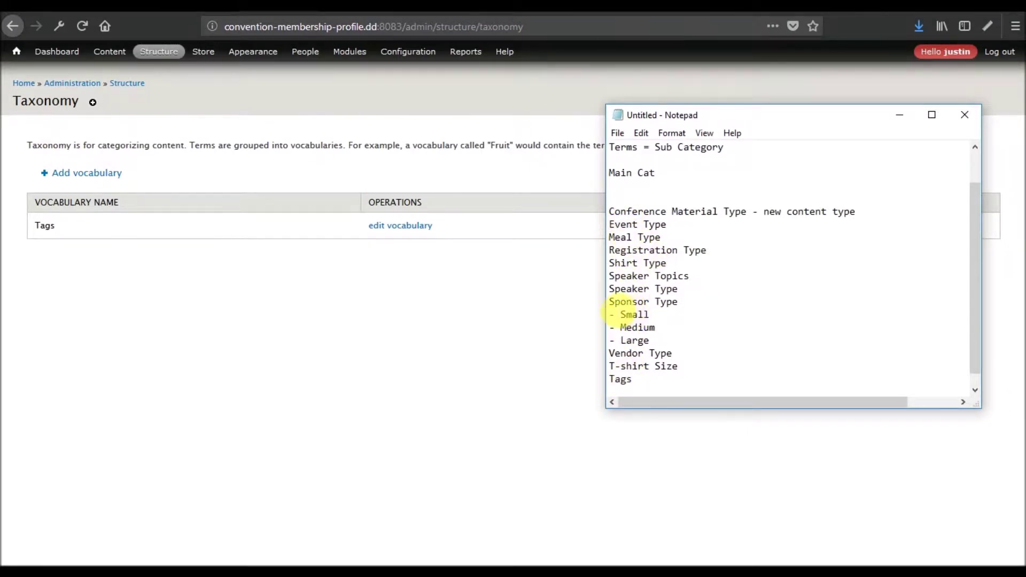
left_click_drag(612, 308, 689, 309)
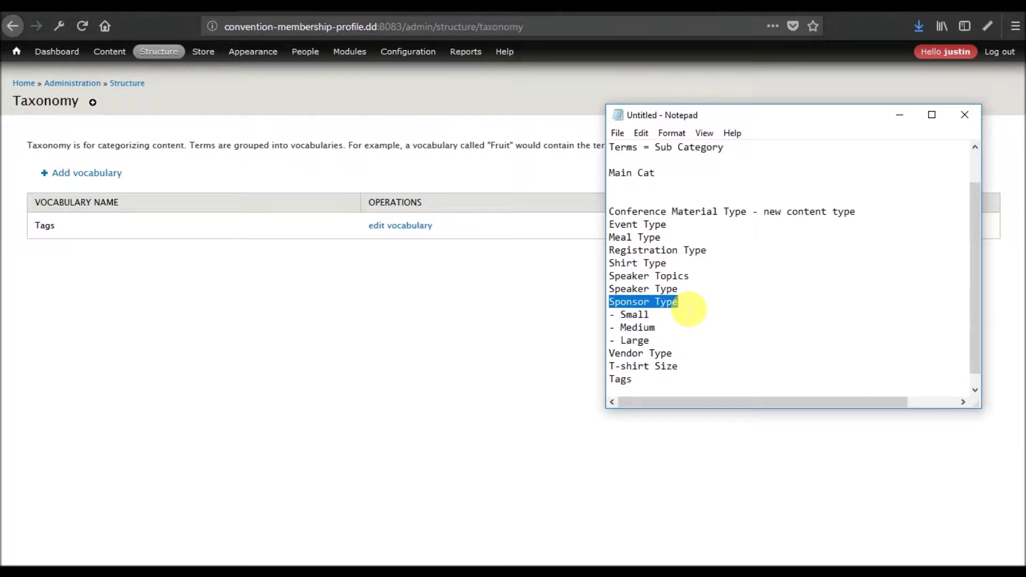
left_click_drag(620, 315, 686, 305)
left_click_drag(620, 316, 650, 316)
left_click(658, 320)
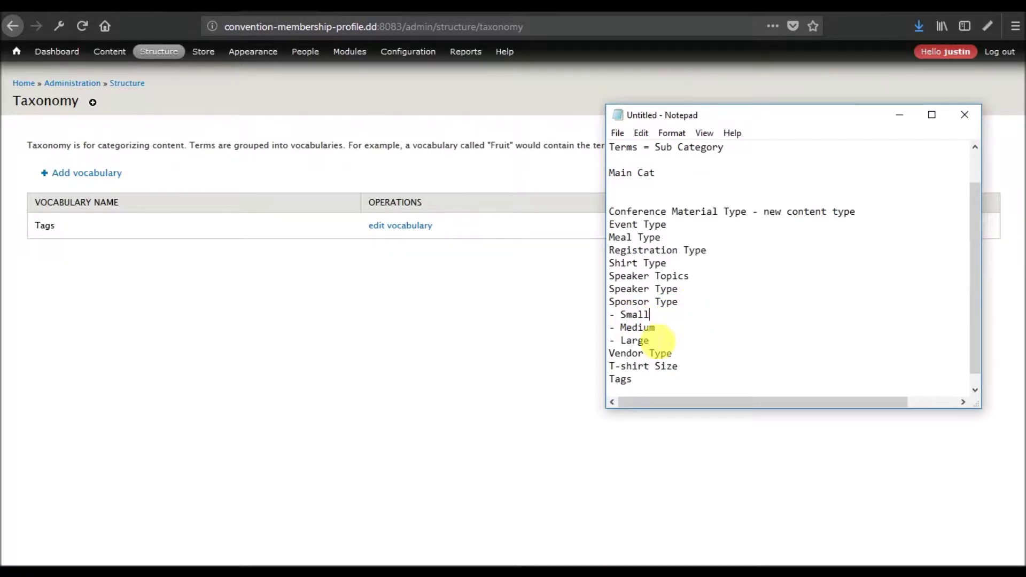
type("-")
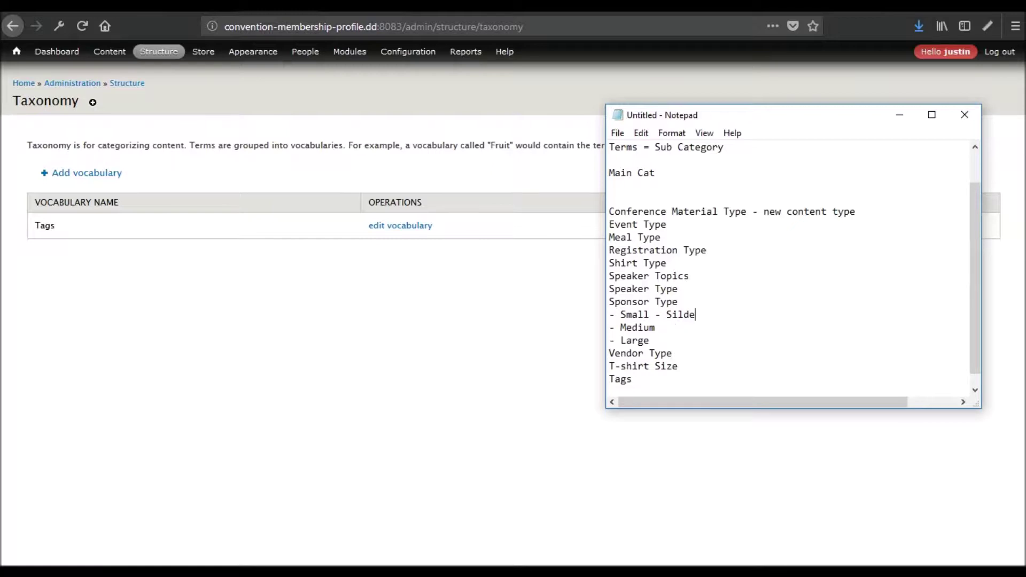
type(" Silver")
left_click(674, 322)
type("- Gold")
key("Down")
Remove the words Small, Medium and Large from the Sponsor Type entries, keeping only the Silver, Gold and Platnium names.
left_click_drag(668, 315, 626, 321)
key("BackSpace")
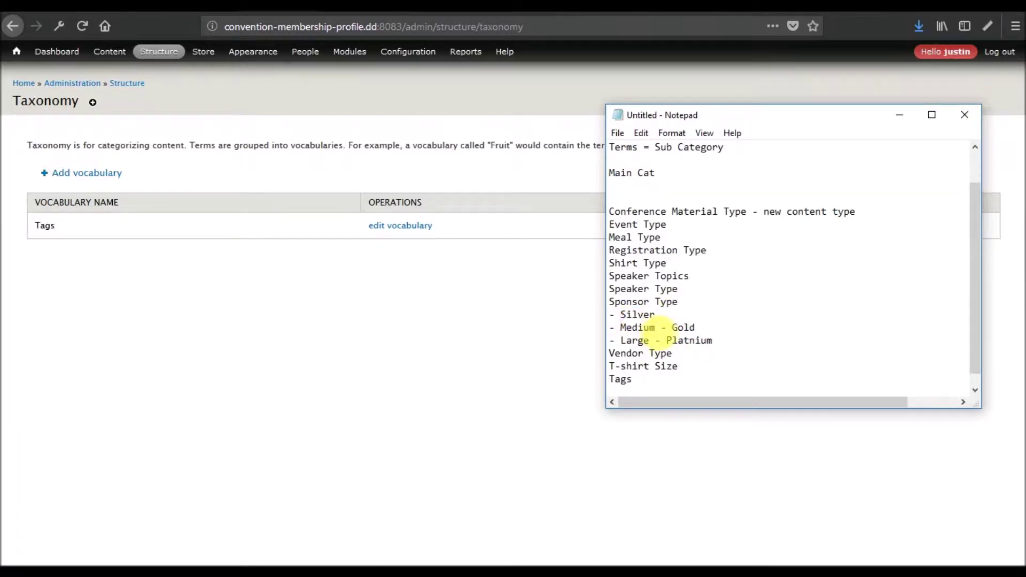
left_click_drag(672, 326, 629, 345)
key("BackSpace")
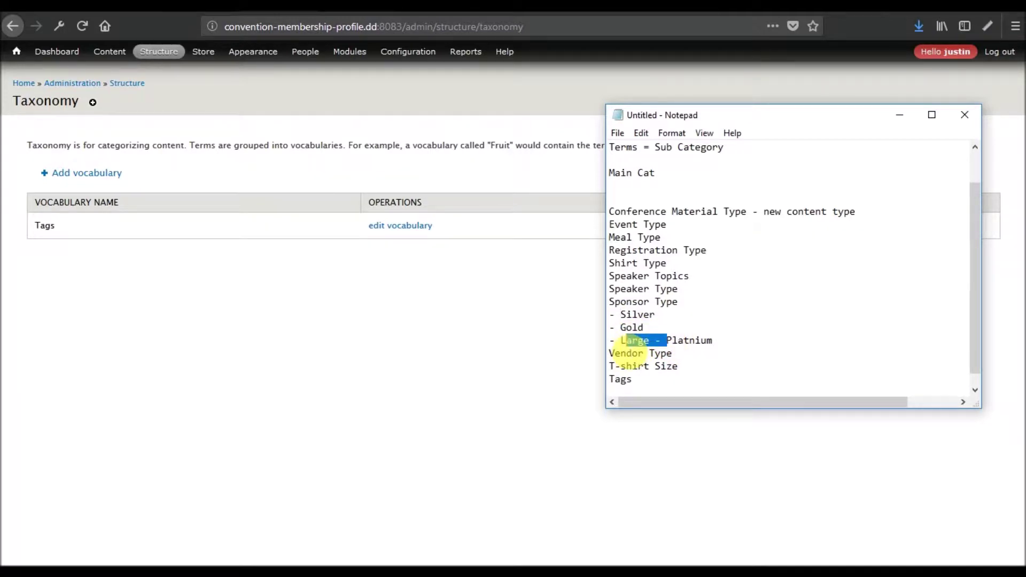
key("BackSpace")
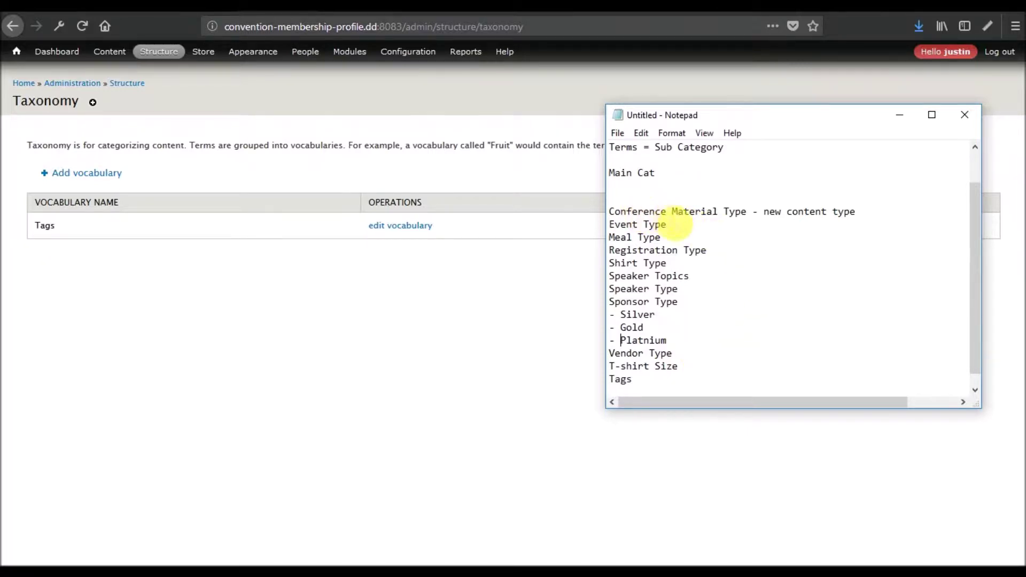
Return to the site's Taxonomy overview in the browser and open the list of content types.
mouse_move(168, 56)
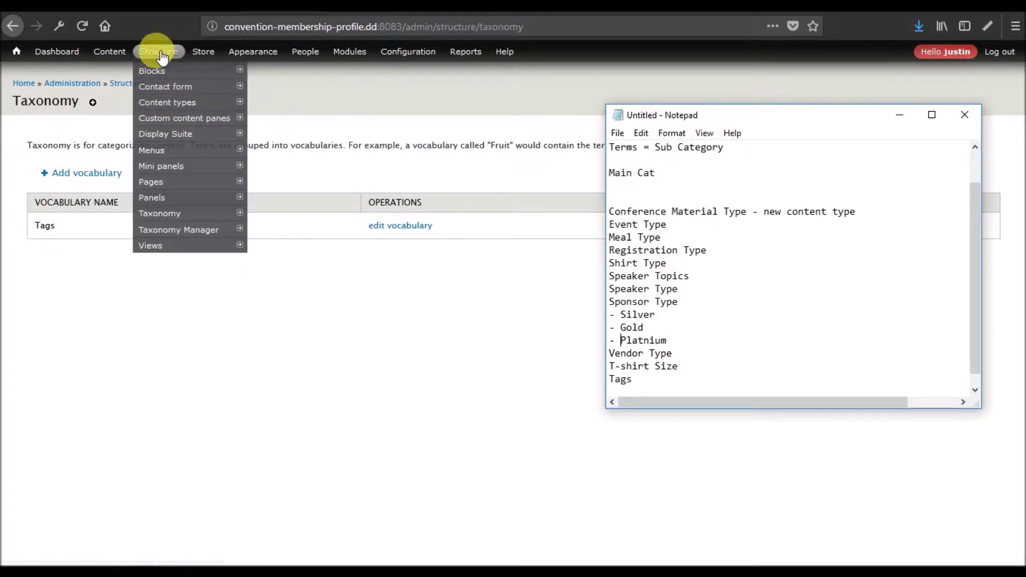
left_click(165, 215)
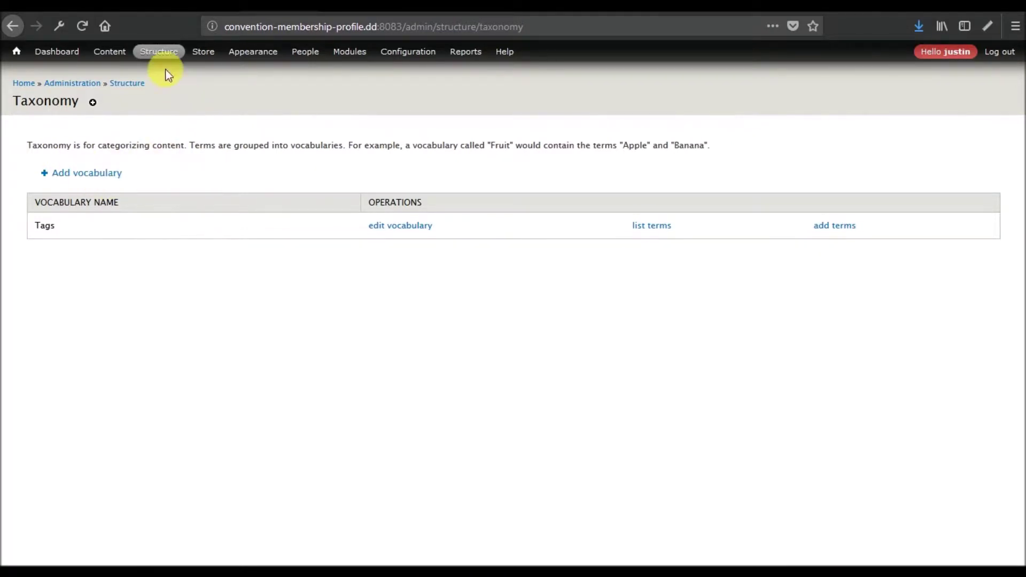
mouse_move(167, 54)
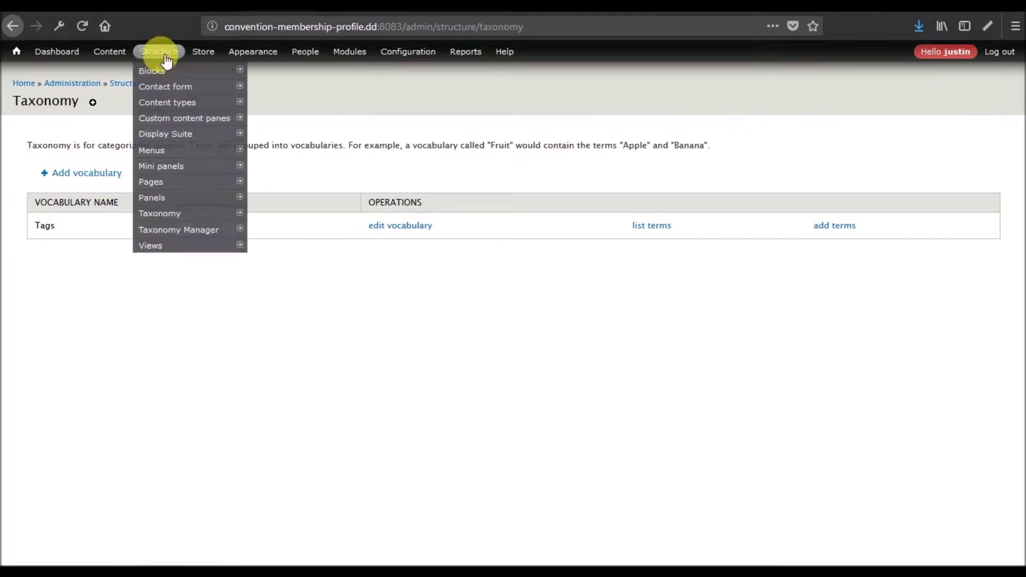
left_click(169, 109)
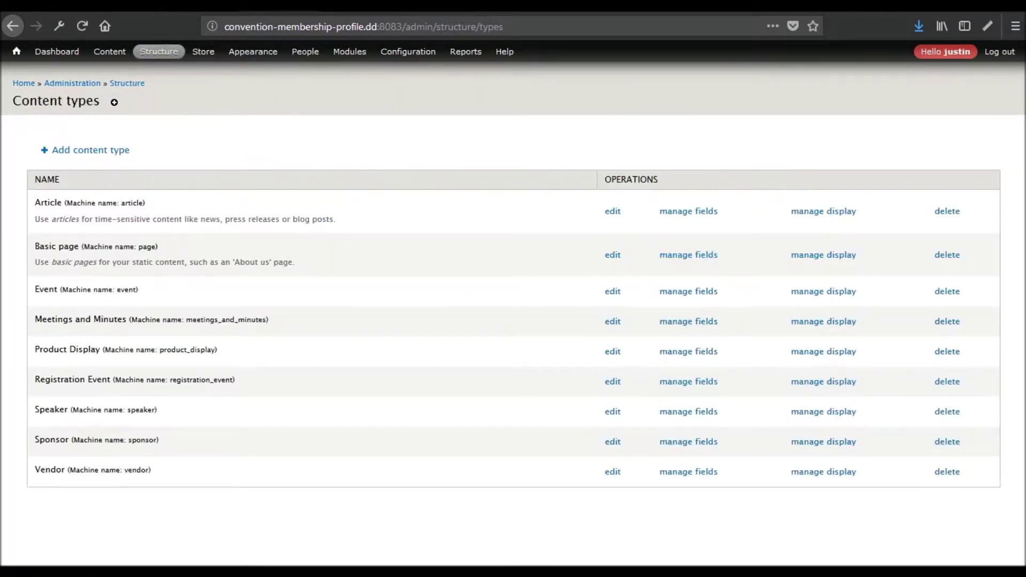
Consult the Notepad list for the Conference Material Type entry, and start a new content type named "Registration Event Material".
key("alt+Tab")
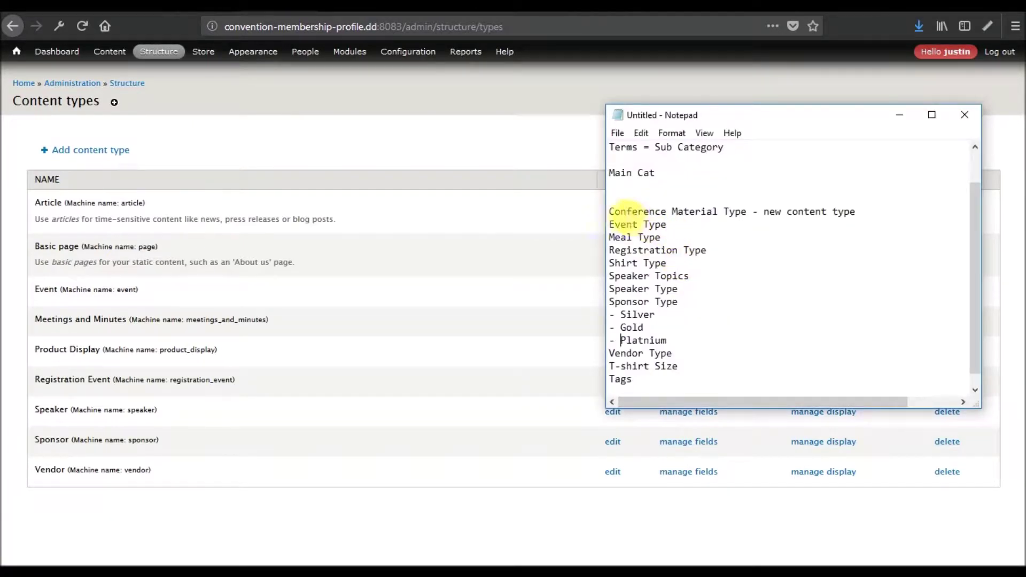
left_click_drag(610, 213, 754, 217)
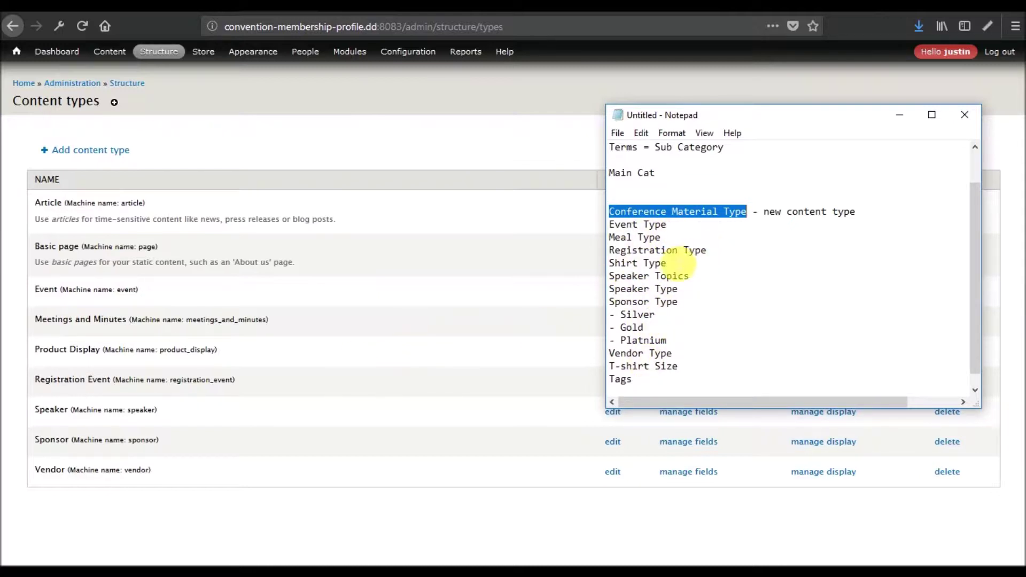
double_click(694, 251)
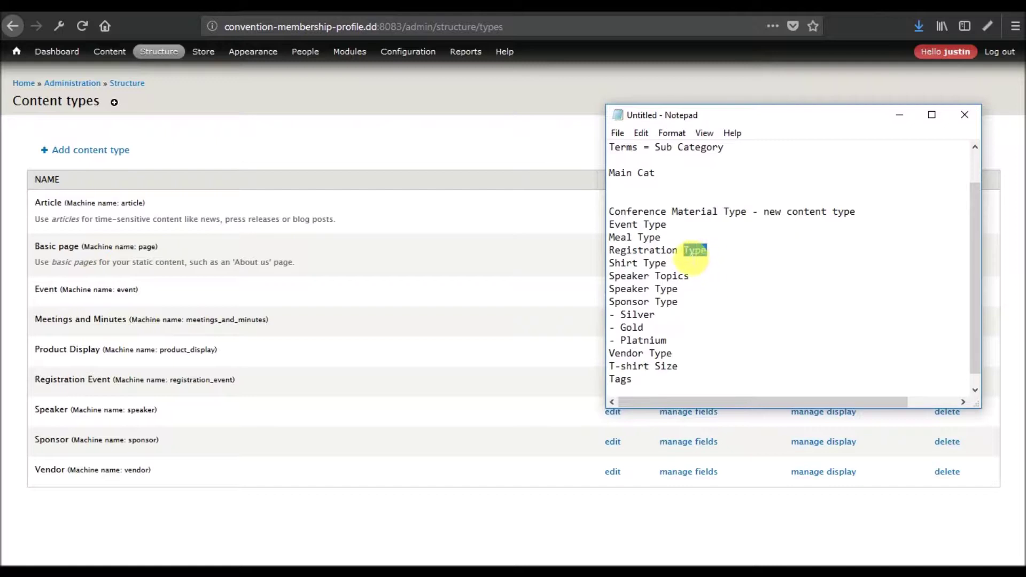
left_click(663, 272)
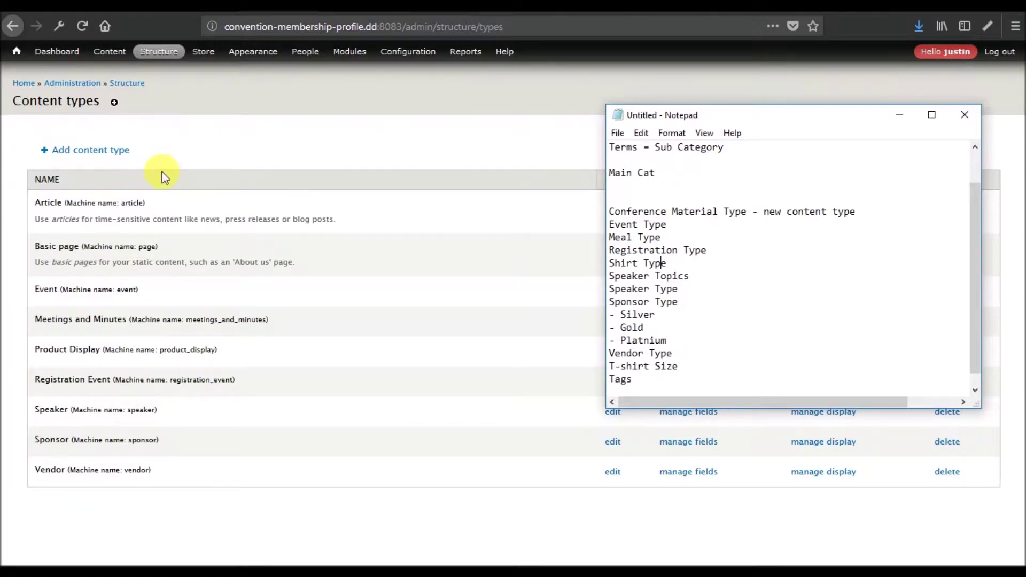
left_click(95, 150)
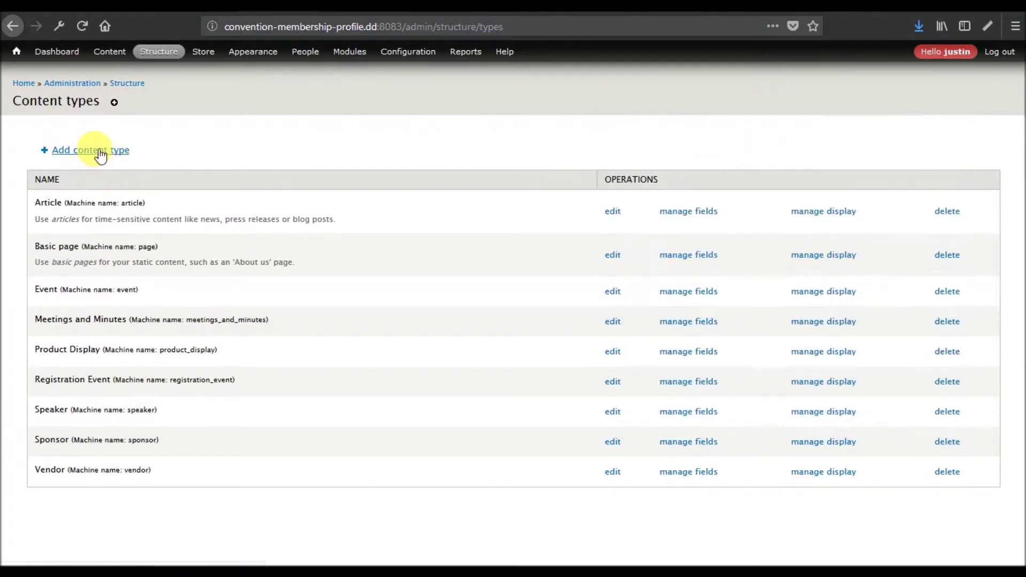
left_click(172, 190)
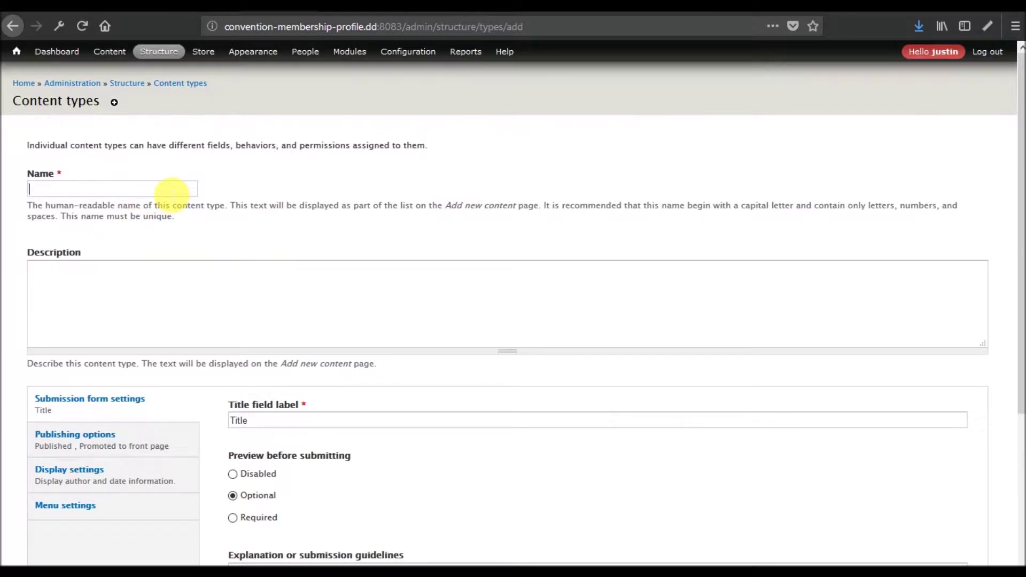
type("Re")
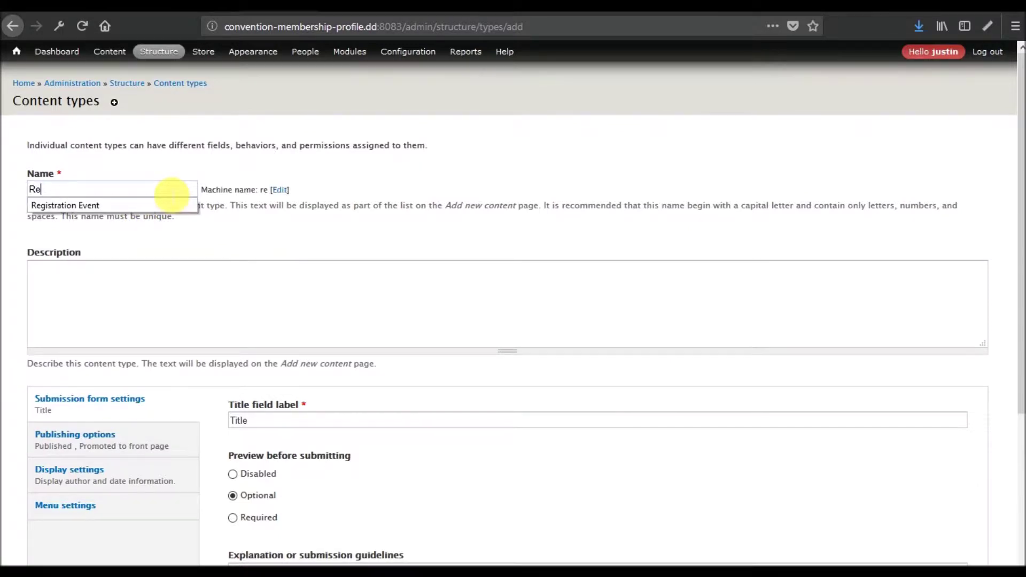
left_click(173, 196)
type("Mat")
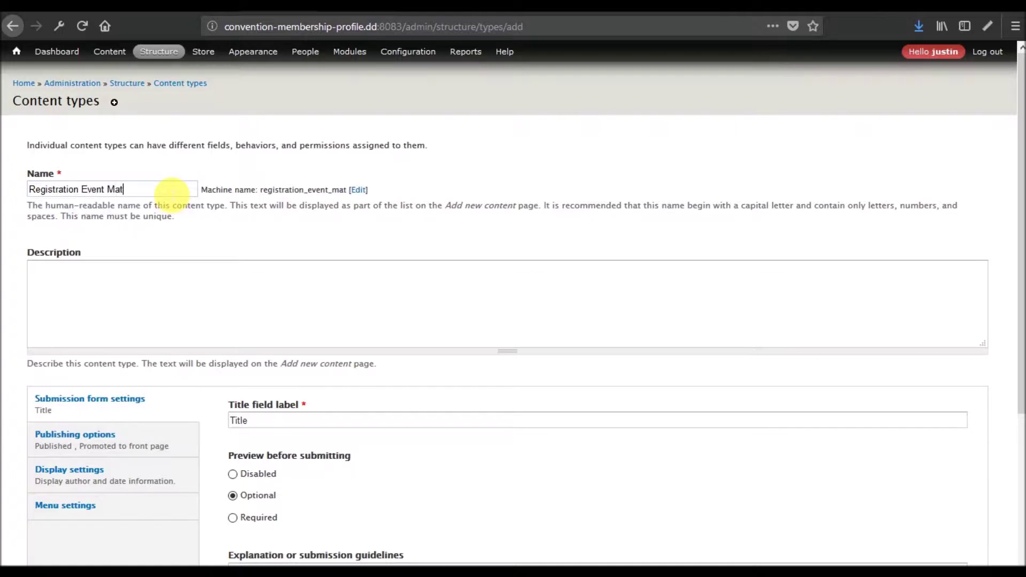
type("erial")
Disable front page promotion and the author and date display for the new content type, and save it.
left_click(90, 453)
left_click(253, 447)
left_click(131, 469)
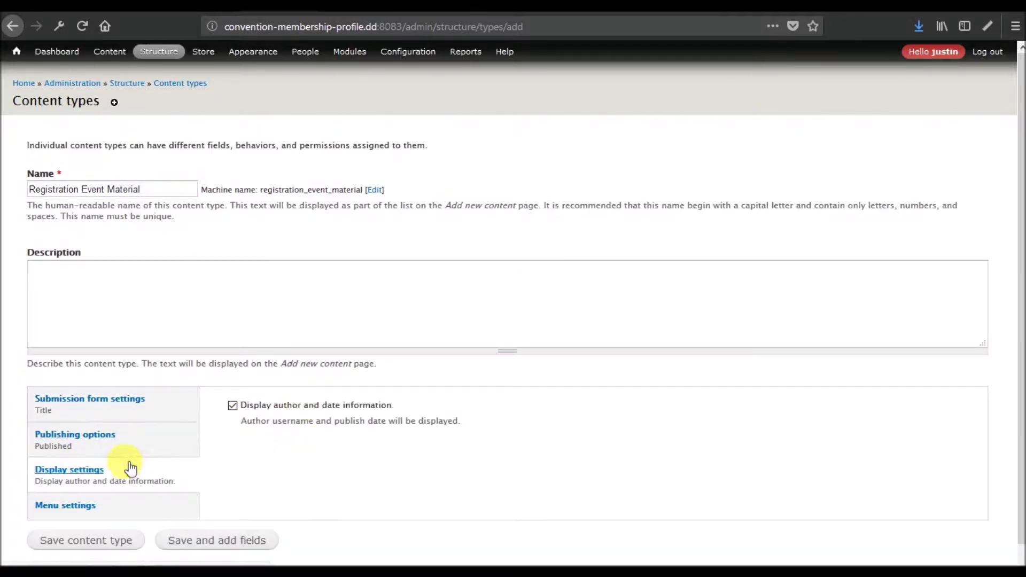
left_click(297, 405)
scroll(206, 360, "down", 1)
left_click(93, 531)
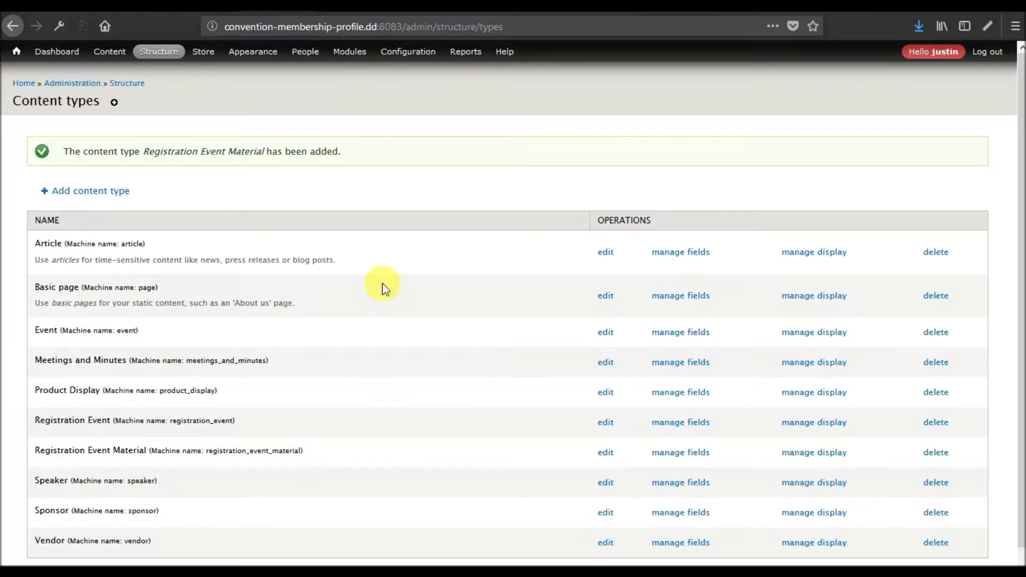
Leave the content types list and open the site's Taxonomy overview.
scroll(321, 238, "down", 1)
mouse_move(159, 51)
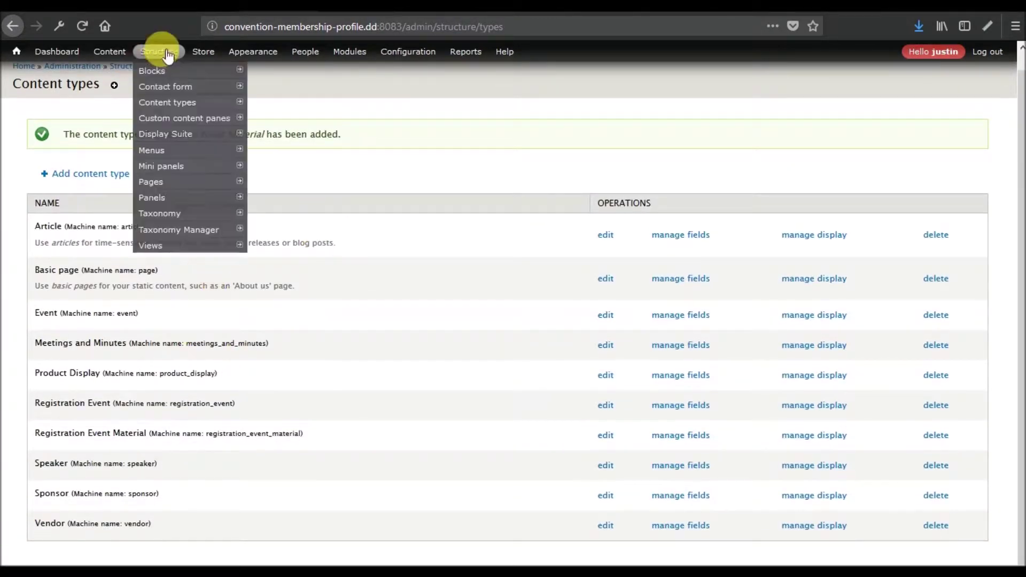
mouse_move(161, 188)
left_click(159, 214)
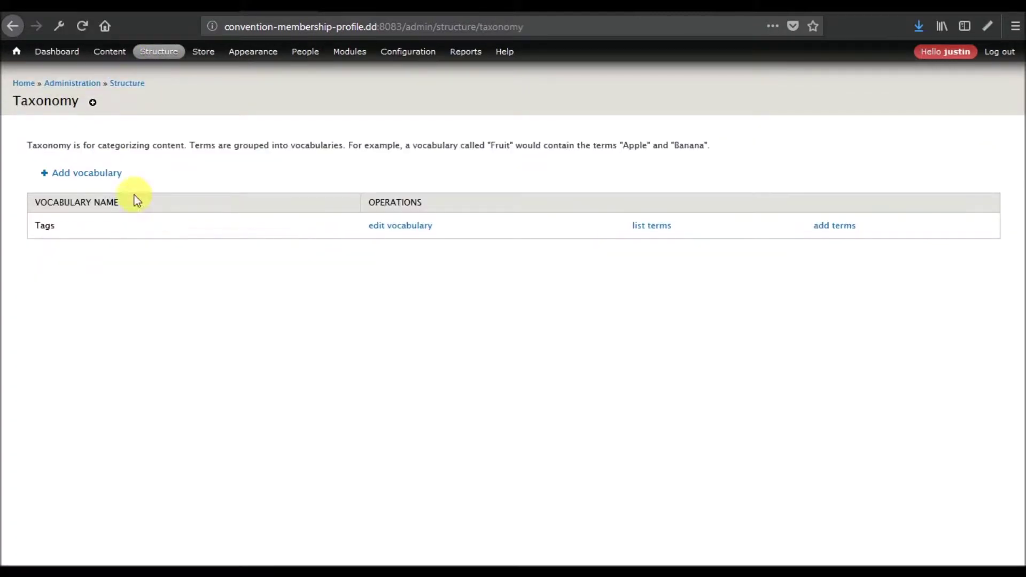
Add a vocabulary named "Conference Material Type", copying the name from the Notepad list, and save it.
left_click(103, 174)
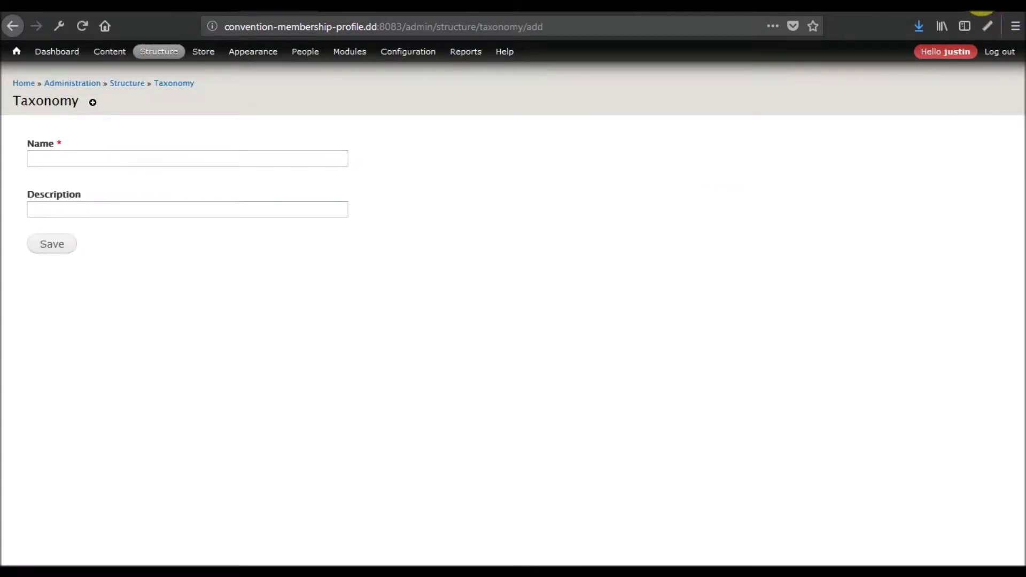
left_click(623, 571)
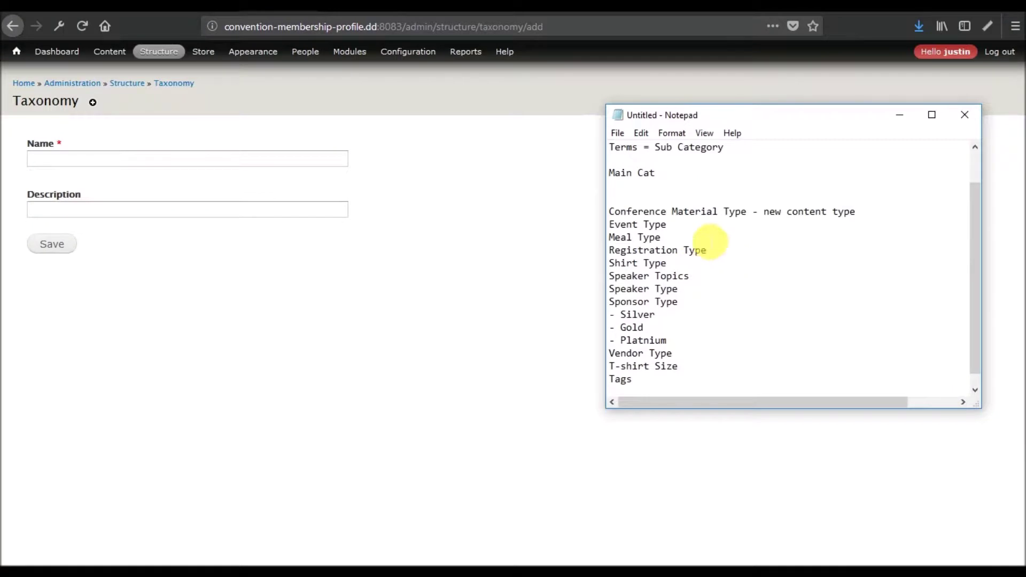
left_click_drag(747, 212, 607, 214)
key("ctrl+c")
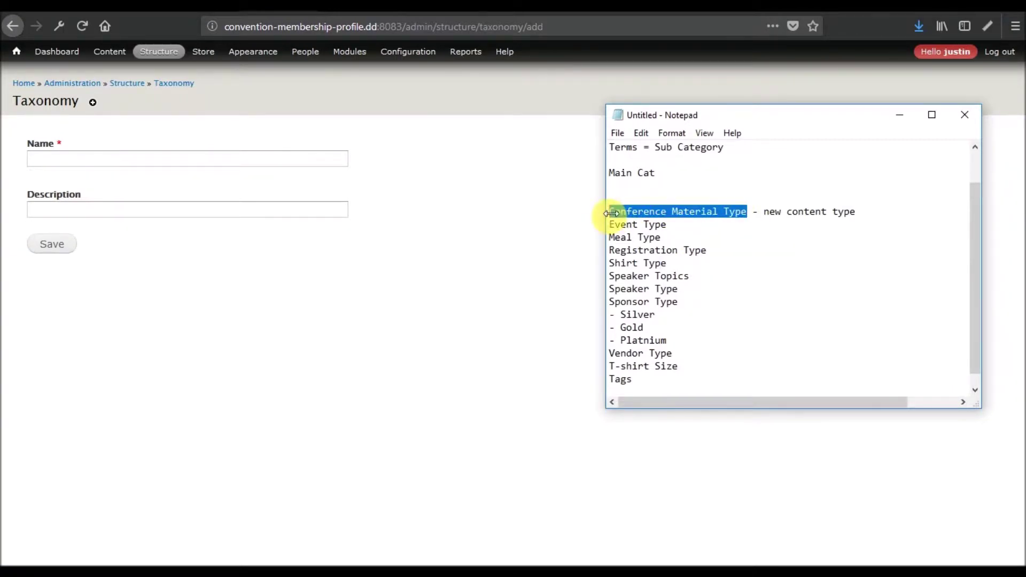
left_click(233, 158)
key("ctrl+v")
left_click(59, 251)
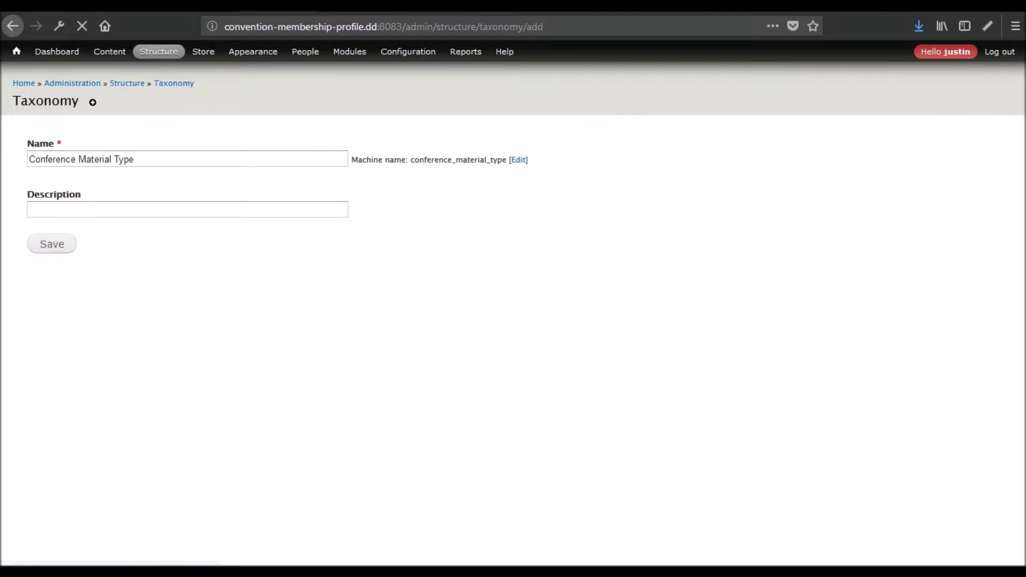
Copy "Event Type" from the Notepad list and save it as a new taxonomy vocabulary.
key("alt+Tab")
left_click_drag(669, 225, 611, 225)
key("ctrl+c")
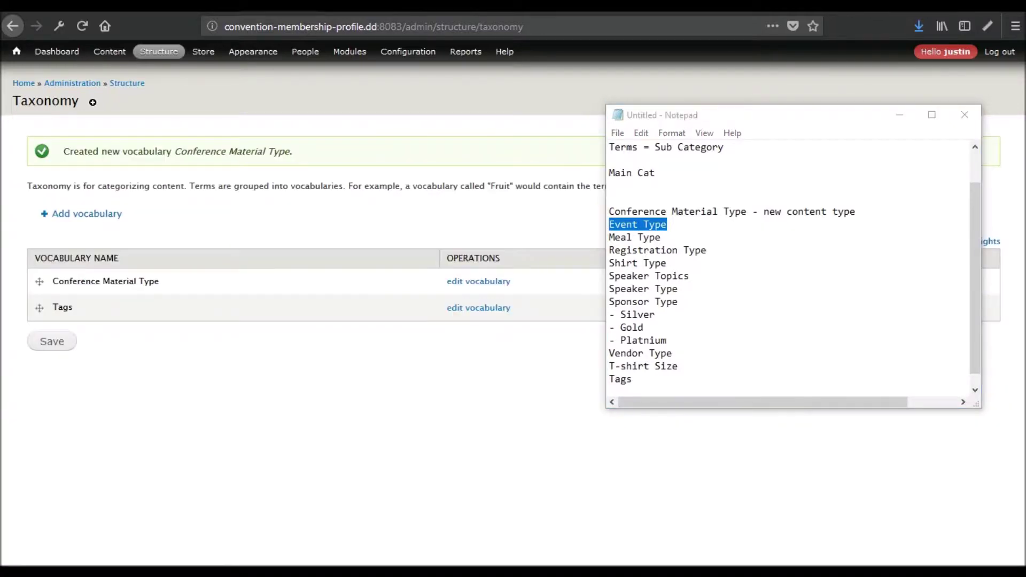
left_click(87, 213)
left_click(224, 158)
key("ctrl+v")
left_click(56, 245)
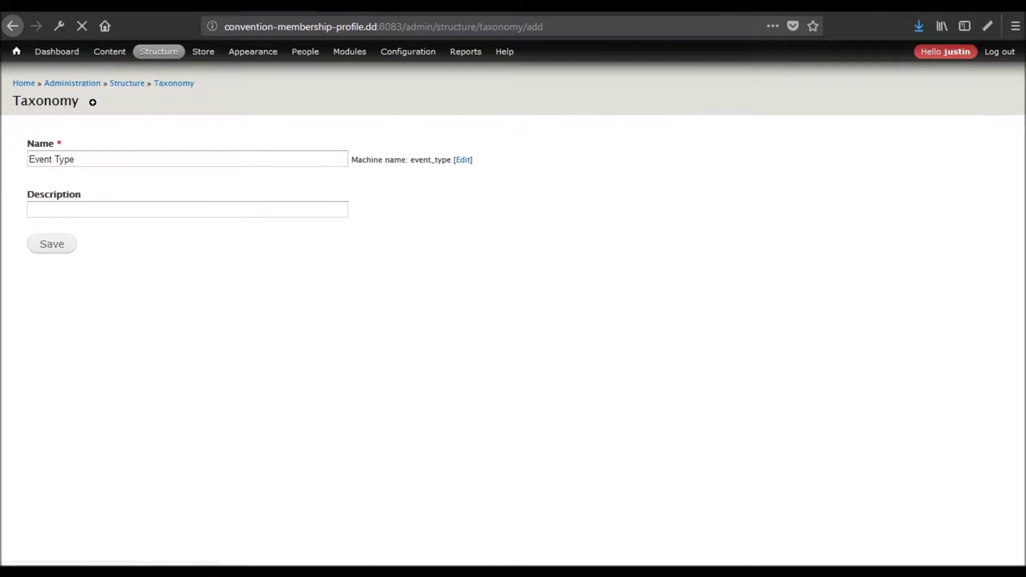
Copy "Meal Type" from the Notepad list and save it as a new taxonomy vocabulary.
key("alt+Tab")
left_click_drag(662, 238, 597, 236)
key("ctrl+c")
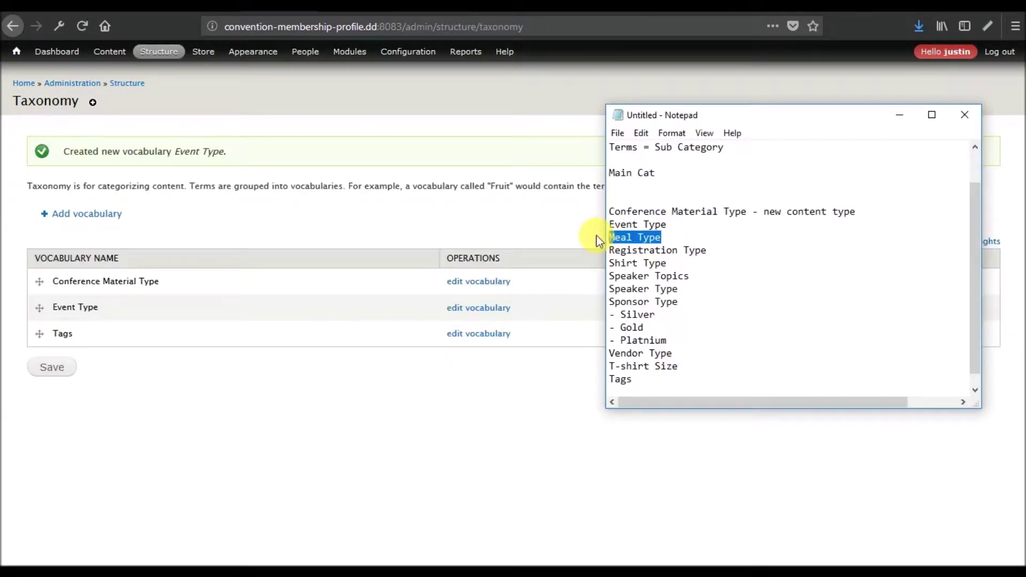
left_click(69, 216)
left_click(171, 161)
key("ctrl+v")
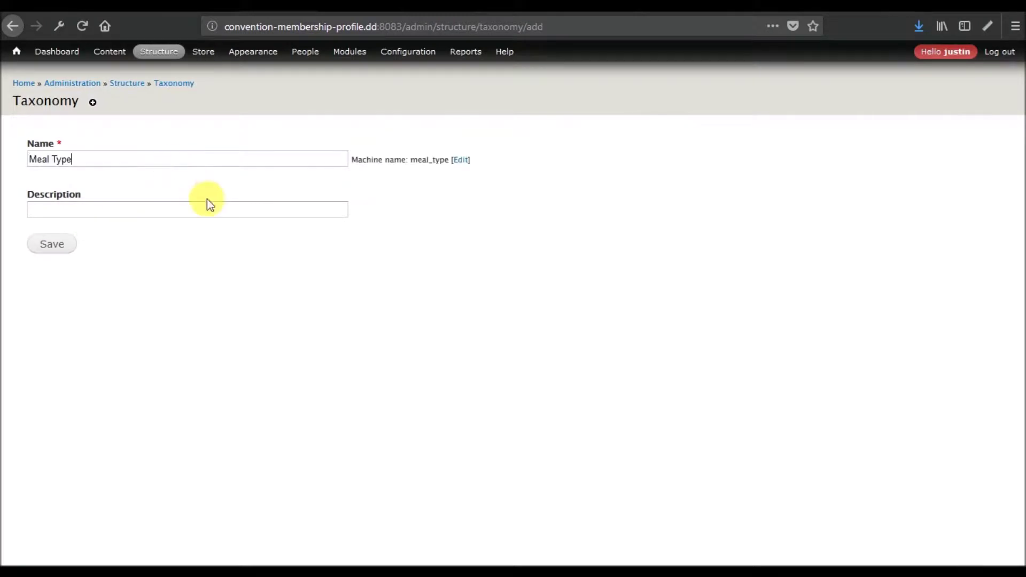
left_click(62, 245)
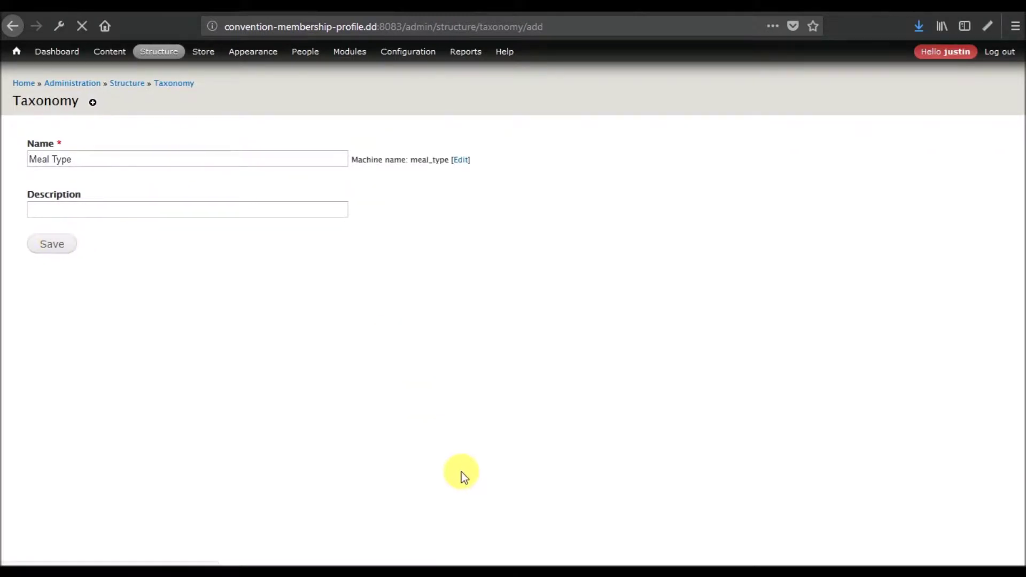
Copy "Registration Type" from the Notepad list and save it as a new taxonomy vocabulary.
key("alt+Tab")
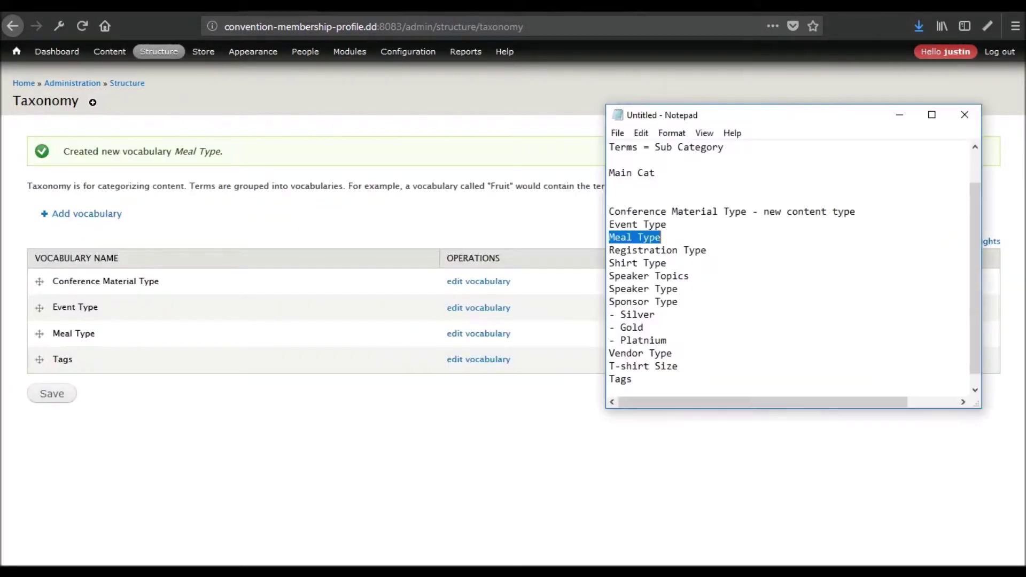
left_click(708, 252)
left_click_drag(708, 252, 609, 251)
key("ctrl+c")
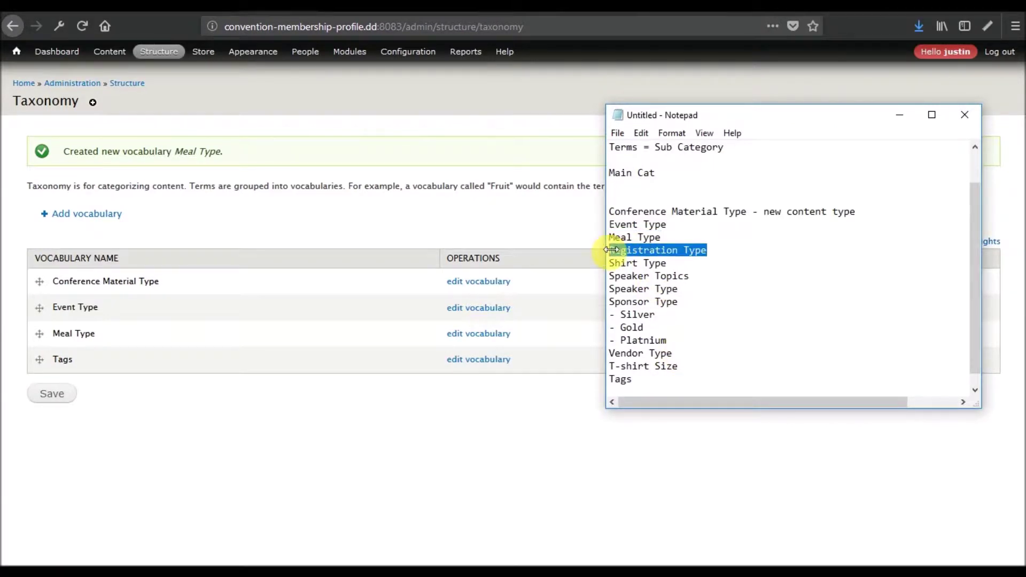
left_click(80, 214)
left_click(179, 158)
key("ctrl+v")
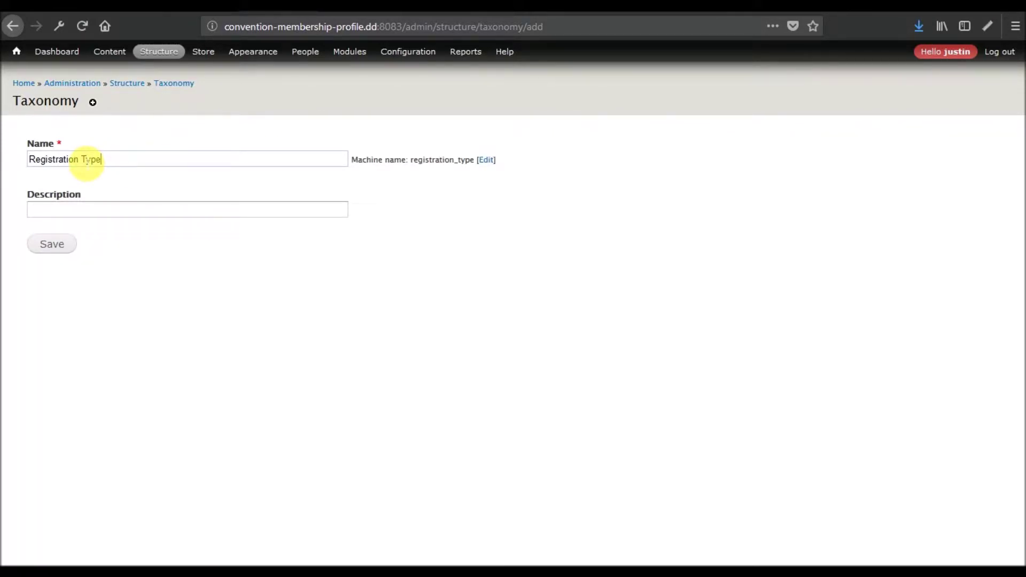
left_click(58, 245)
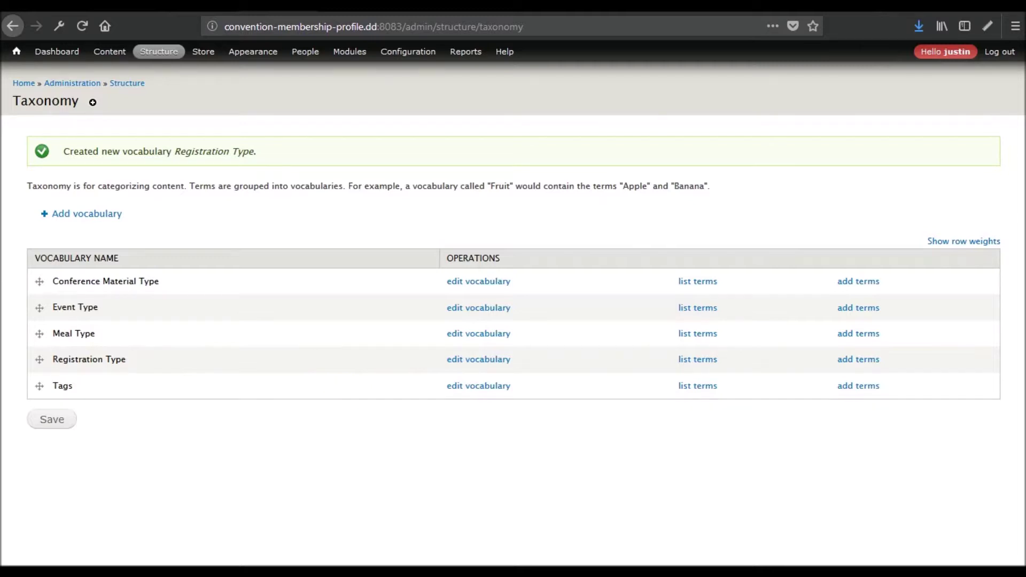
Add a "Shirt Size" line directly below Shirt Type in the Notepad list.
key("alt+Tab")
left_click_drag(667, 264, 609, 264)
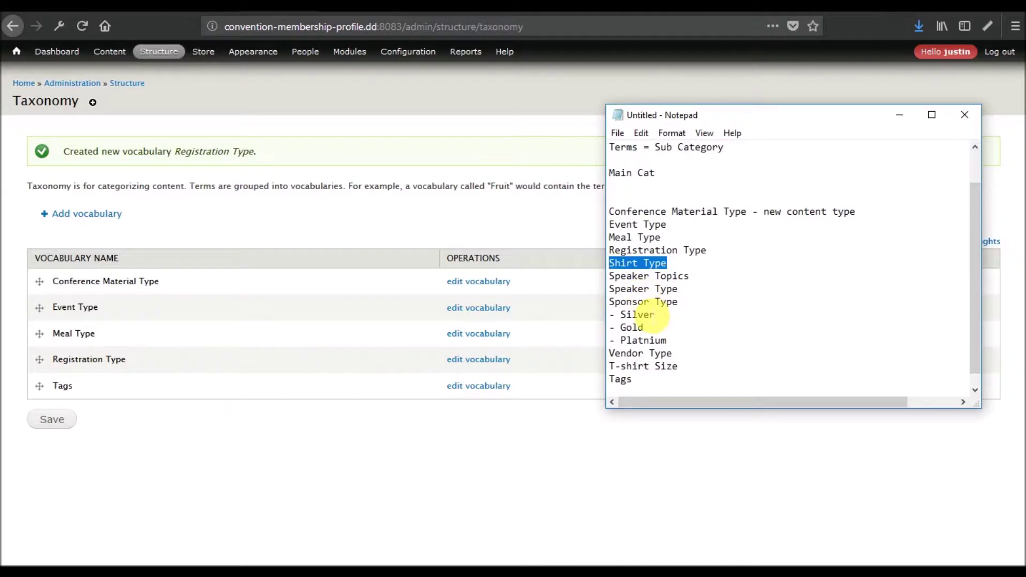
left_click(680, 267)
key("Return")
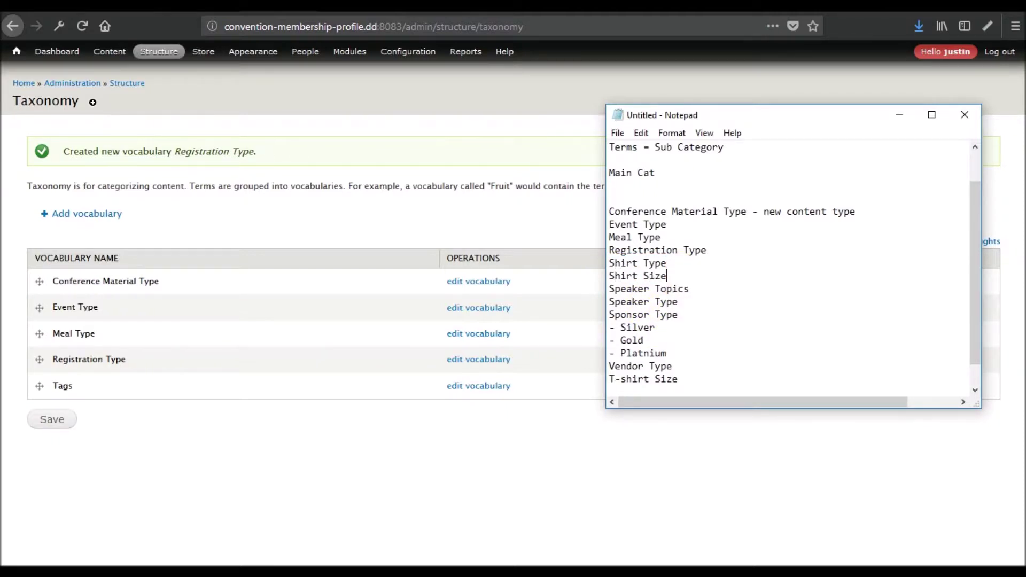
Copy "Shirt Type" from the Notepad list and save it as a new taxonomy vocabulary.
left_click_drag(667, 264, 609, 264)
key("ctrl+c")
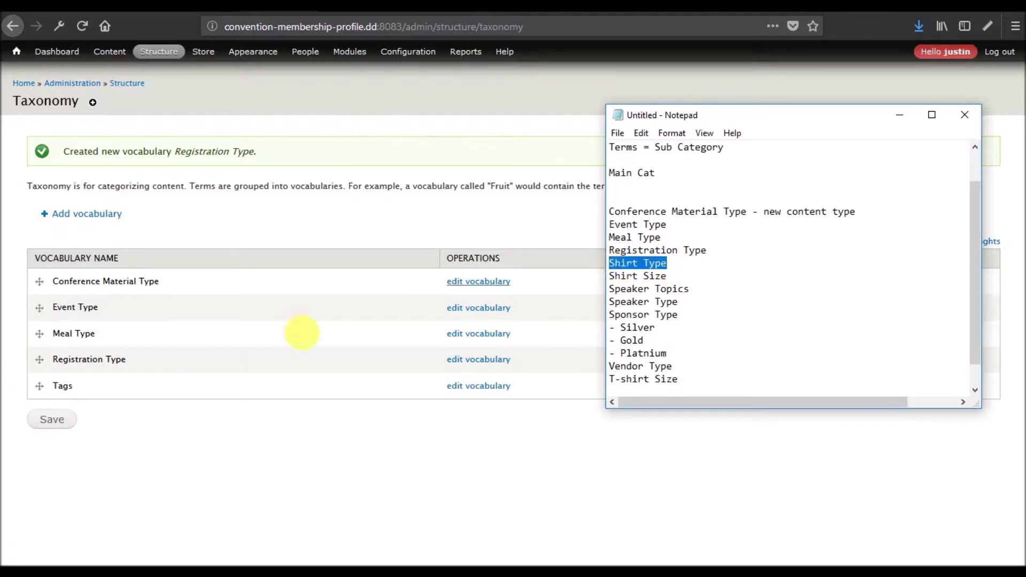
left_click(102, 215)
left_click(276, 160)
key("ctrl+v")
left_click(53, 243)
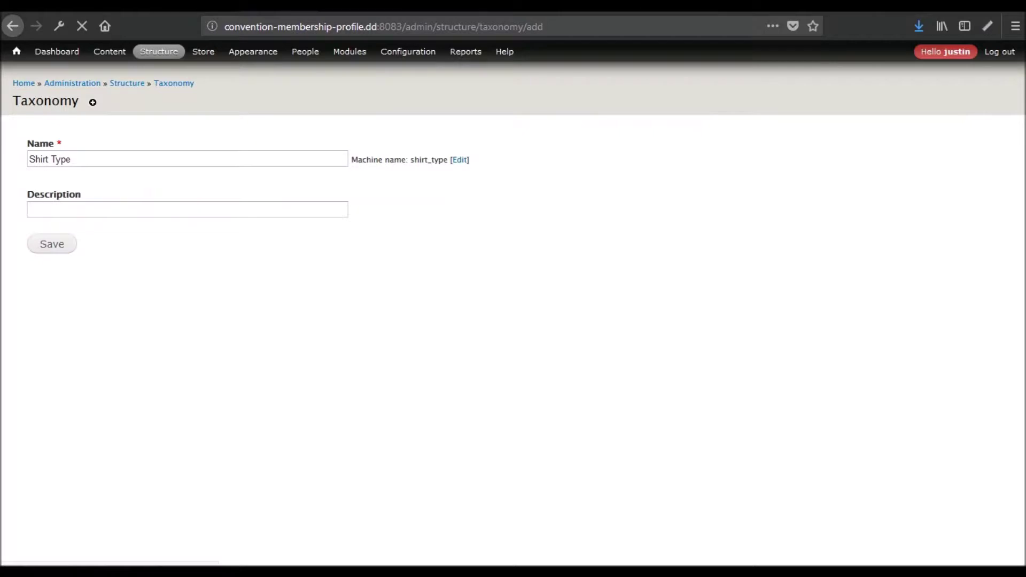
Copy "Shirt Size" from the Notepad list and save it as a new taxonomy vocabulary.
key("alt+Tab")
left_click_drag(668, 276, 604, 278)
key("ctrl+c")
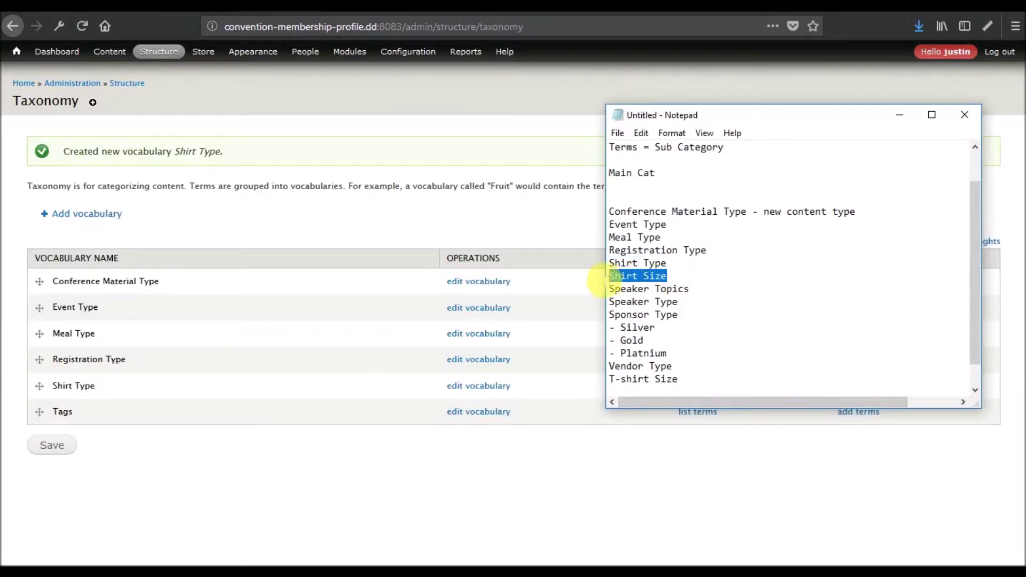
left_click(82, 214)
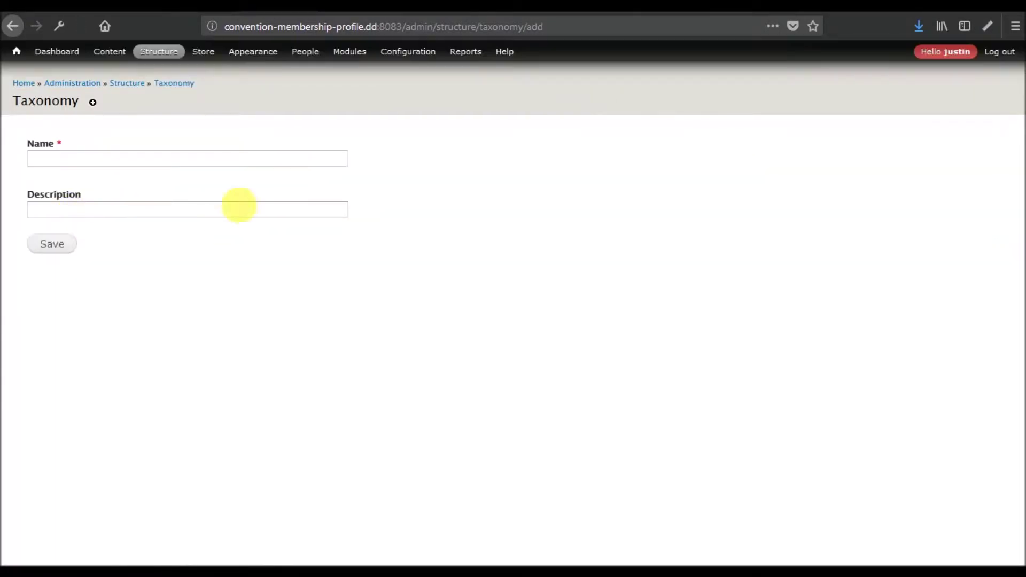
left_click(219, 163)
key("ctrl+v")
left_click(53, 245)
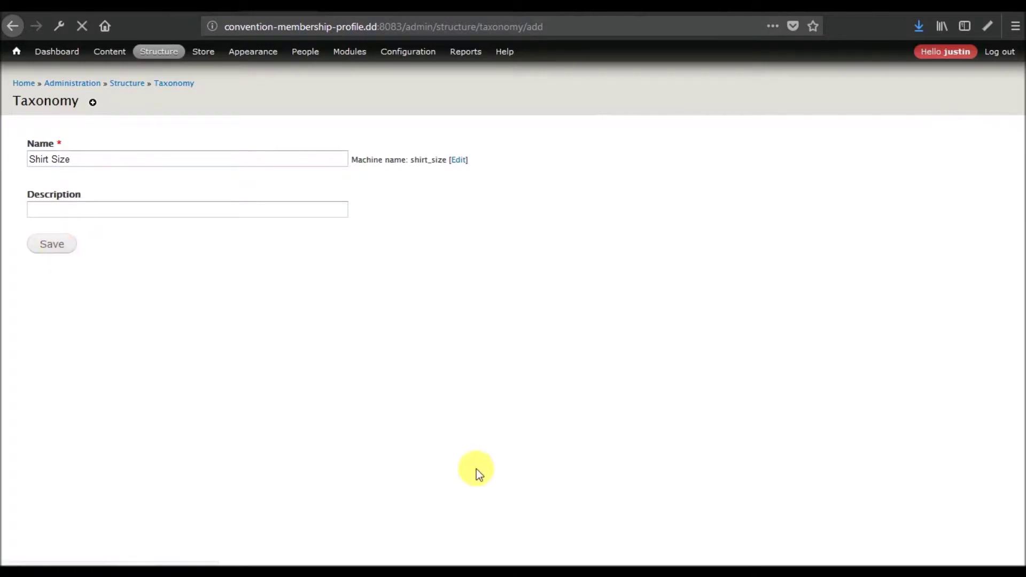
Copy "Speaker Topics" from the Notepad list and save it as a new taxonomy vocabulary.
key("alt+Tab")
left_click(695, 291)
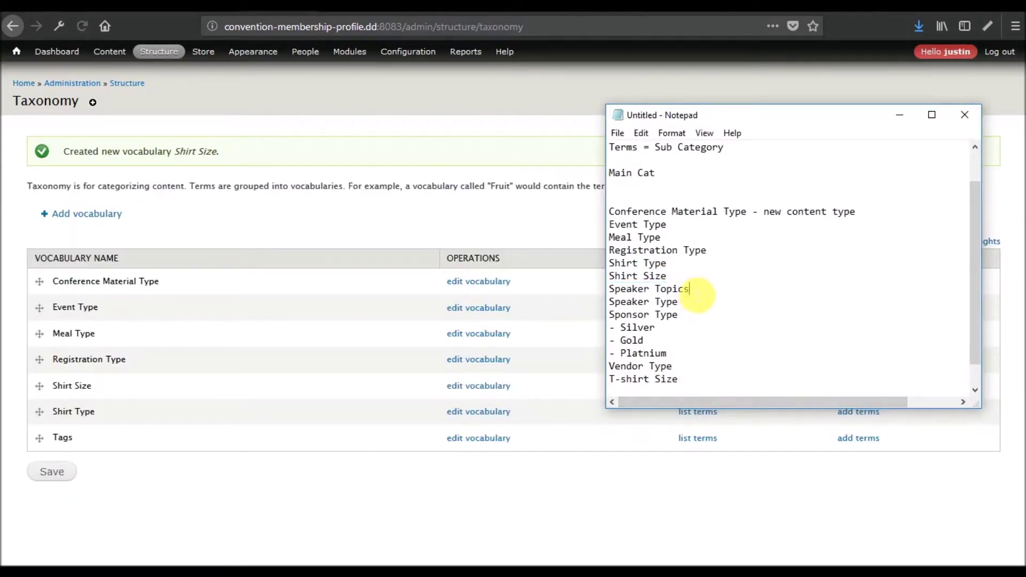
left_click_drag(690, 289, 610, 289)
key("ctrl+c")
left_click(88, 214)
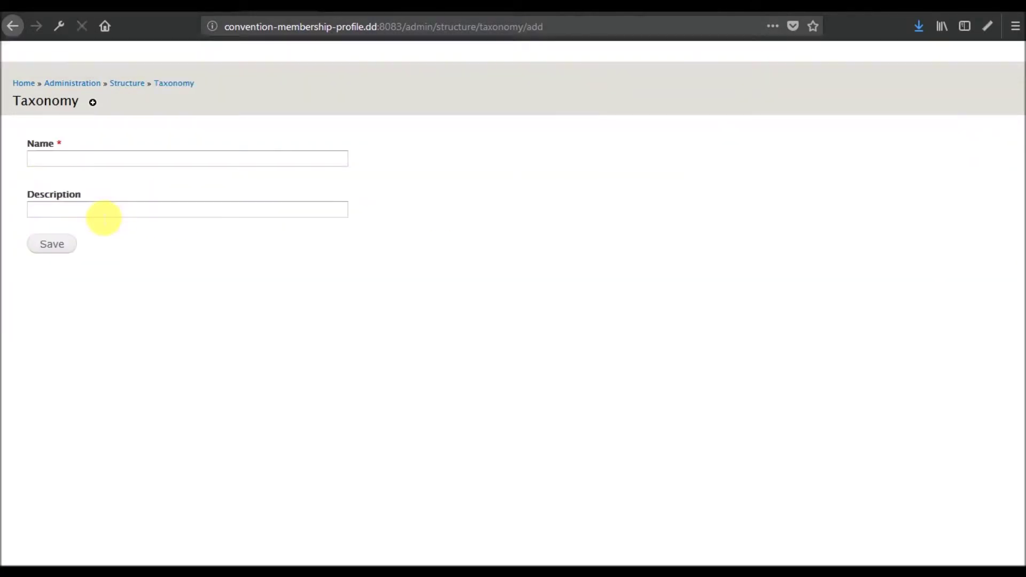
left_click(297, 159)
key("ctrl+v")
left_click(39, 247)
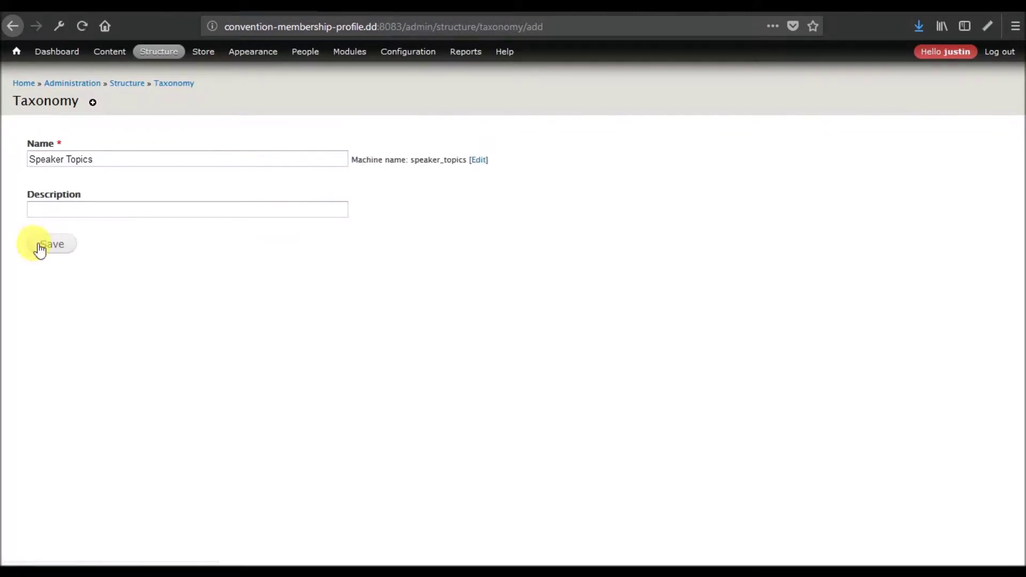
Copy "Speaker Type" from the Notepad list and save it as a new taxonomy vocabulary.
key("alt+Tab")
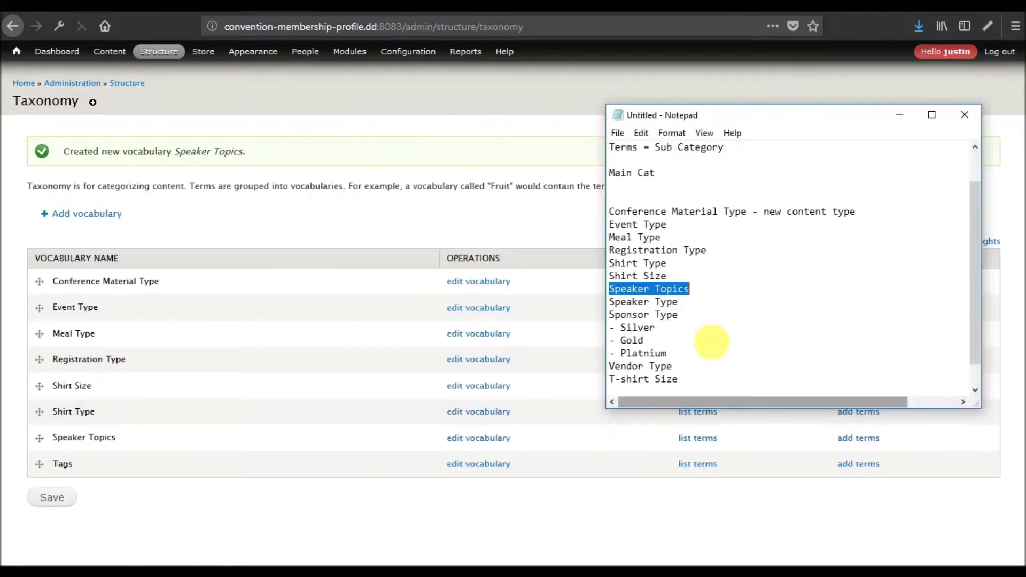
left_click_drag(679, 302, 613, 303)
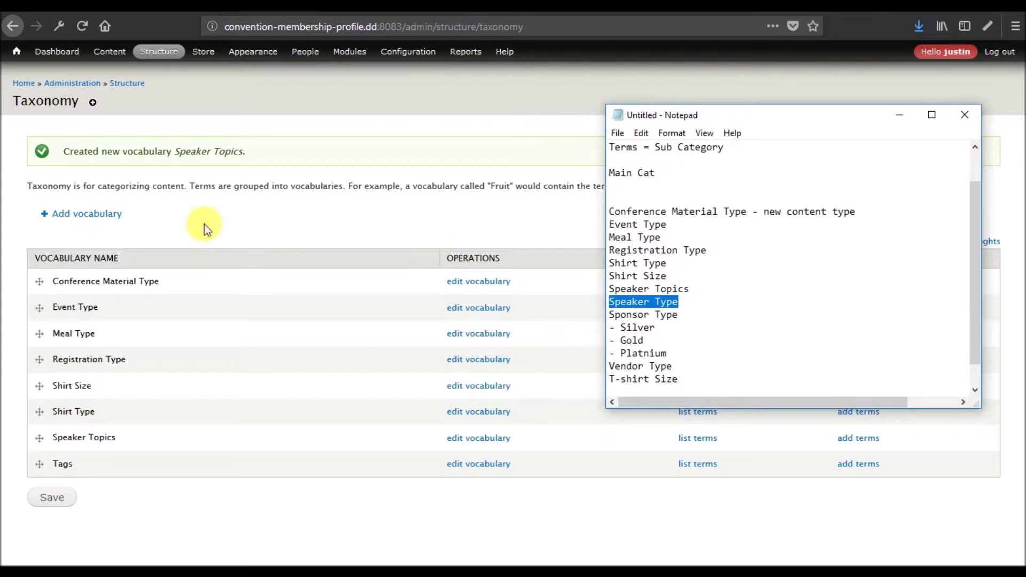
left_click(108, 213)
left_click(256, 160)
key("ctrl+v")
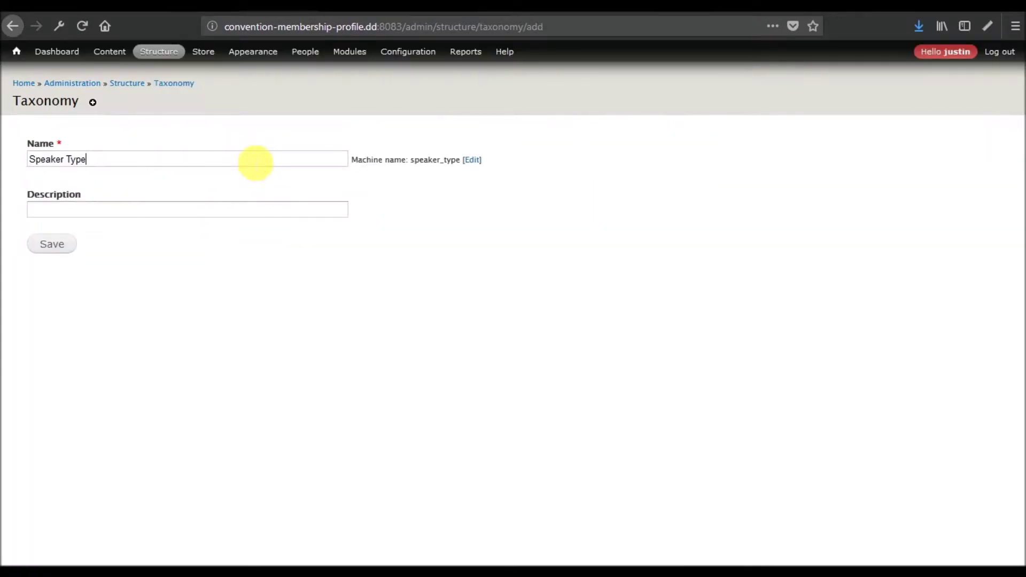
left_click(42, 244)
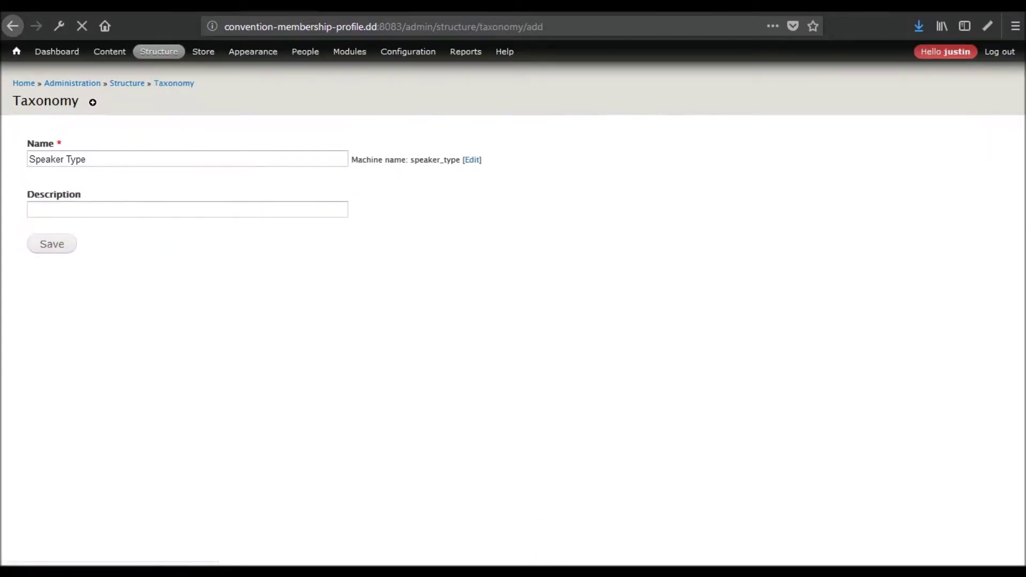
Copy "Sponsor Type" from the Notepad list and save it as a new taxonomy vocabulary.
key("alt+Tab")
left_click_drag(683, 323, 609, 315)
left_click(97, 219)
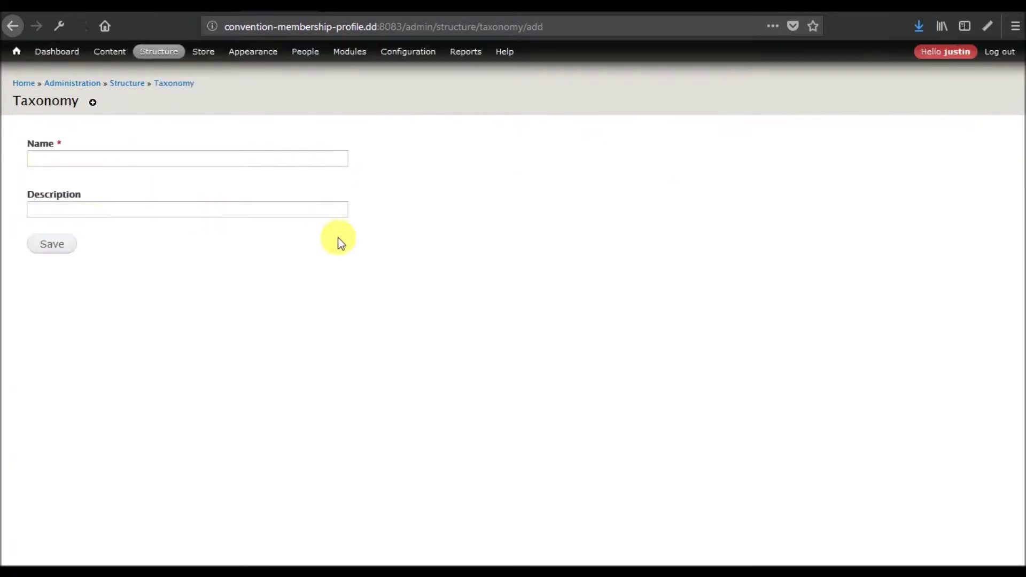
left_click(181, 157)
key("ctrl+v")
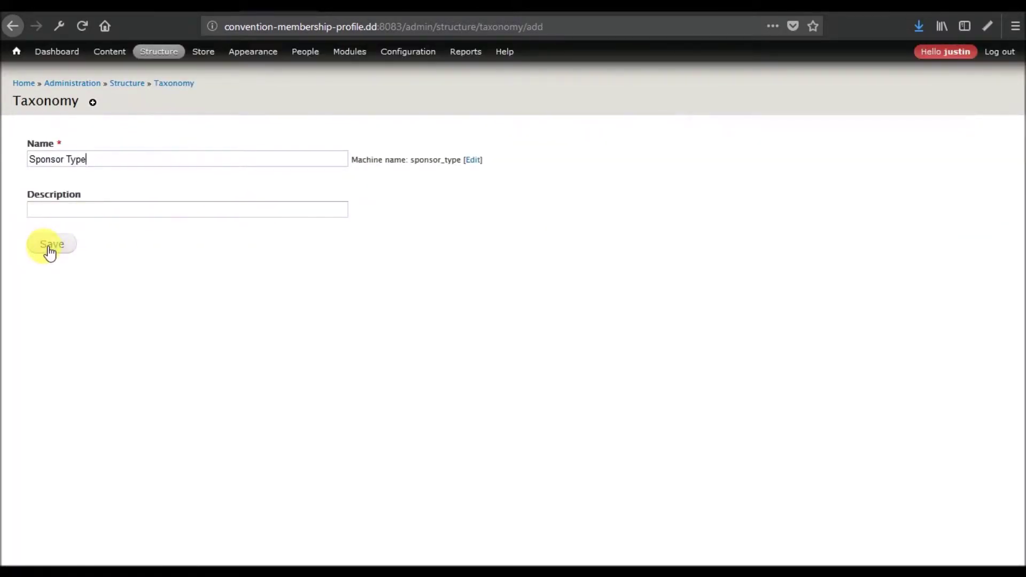
left_click(47, 246)
Copy "Vendor Type" from the Notepad list and save it as a new taxonomy vocabulary.
key("alt+Tab")
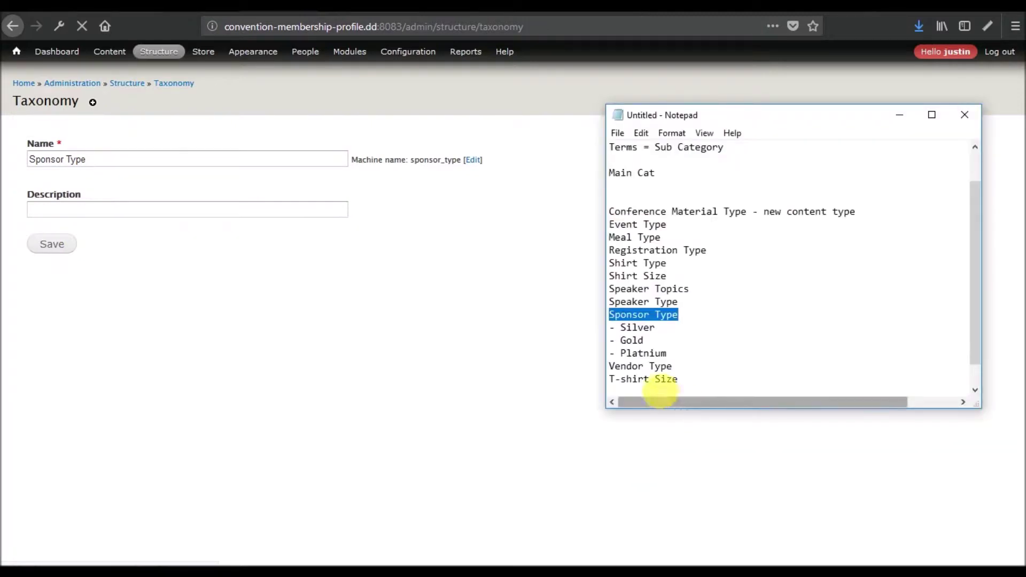
left_click_drag(674, 366, 610, 367)
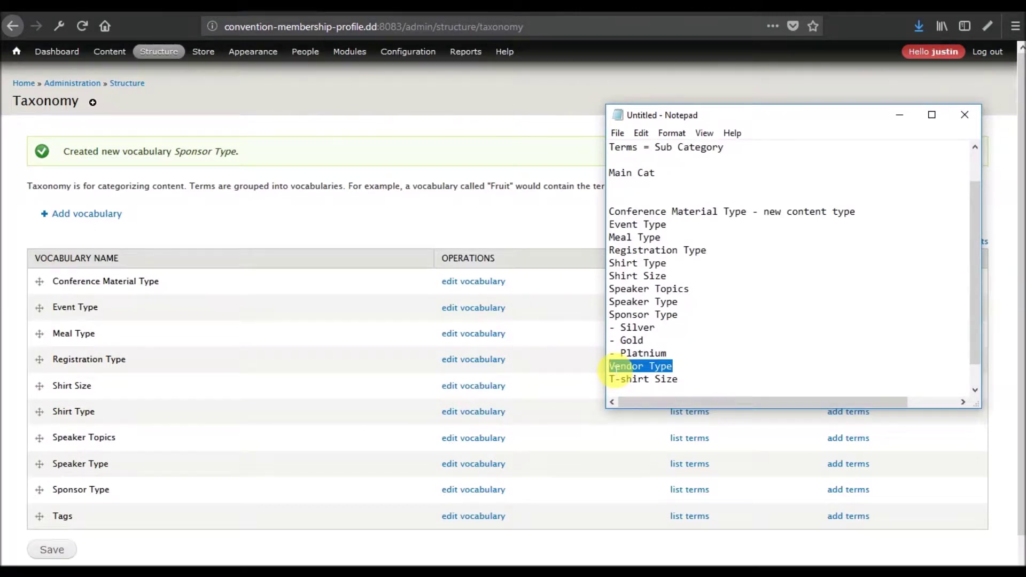
left_click(89, 214)
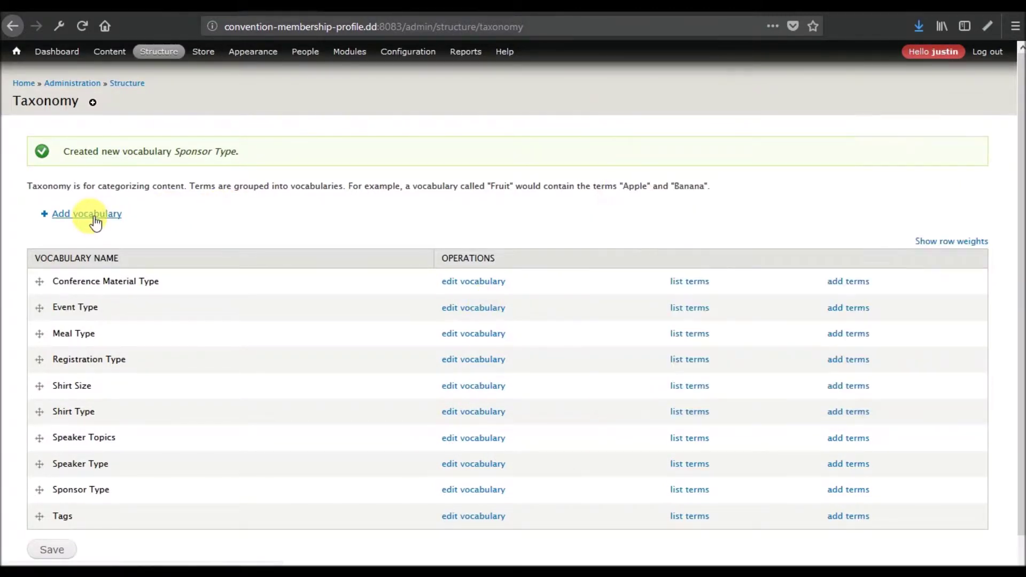
left_click(160, 158)
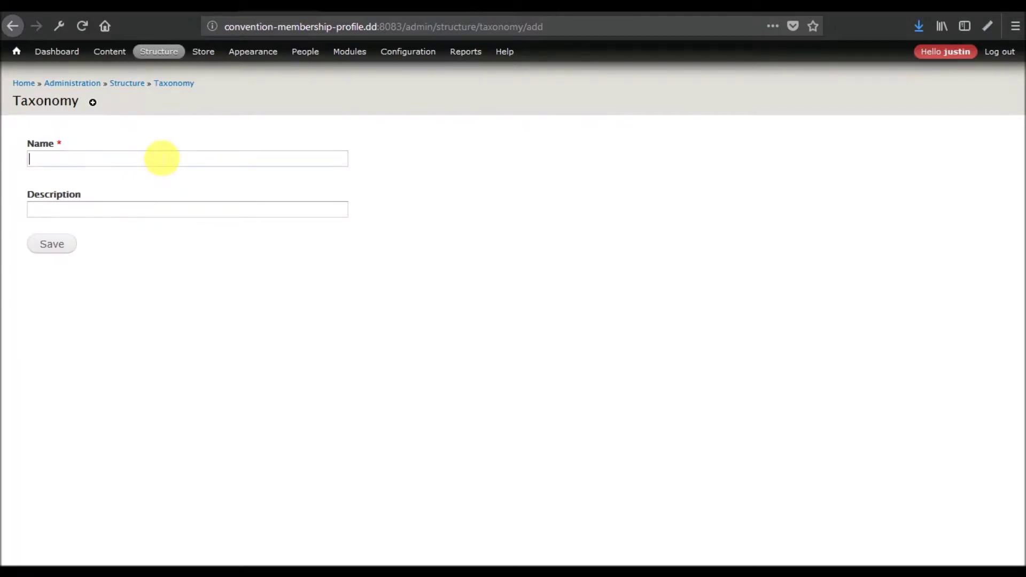
key("ctrl+v")
left_click(52, 245)
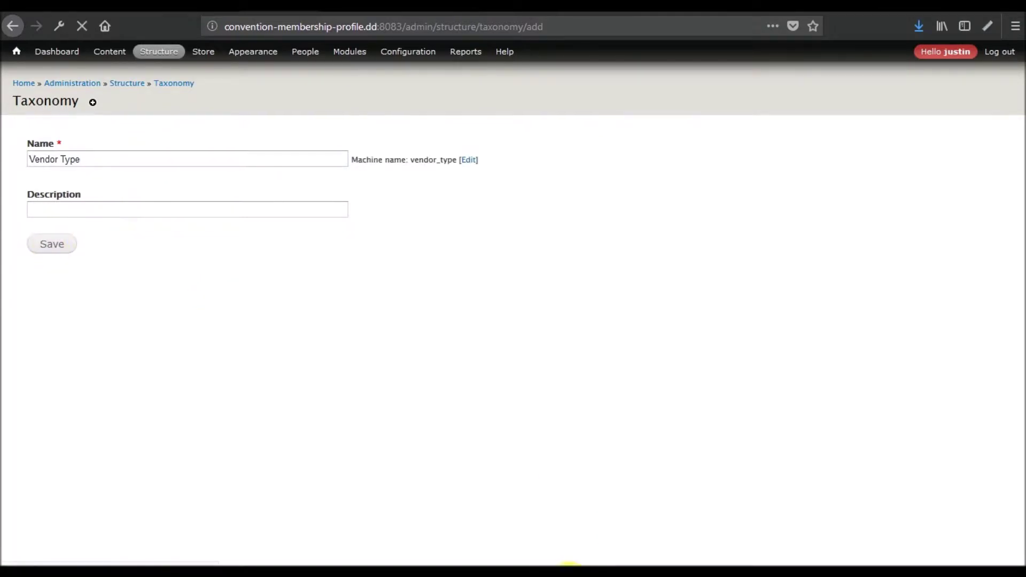
Copy "T-shirt Size" from the Notepad list and save it as a new taxonomy vocabulary.
key("alt+Tab")
left_click_drag(680, 380, 611, 383)
left_click(87, 213)
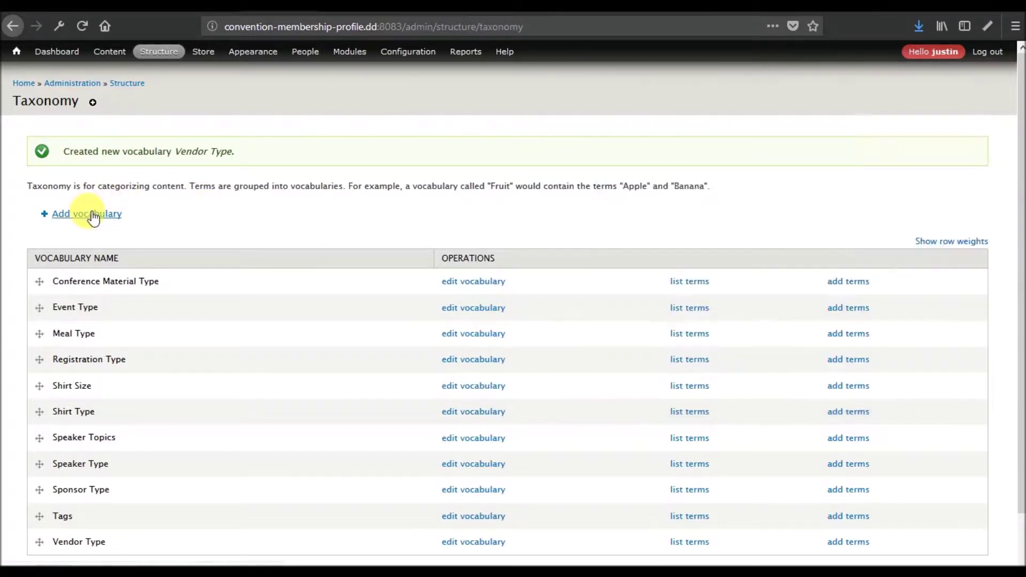
left_click(131, 164)
key("ctrl+v")
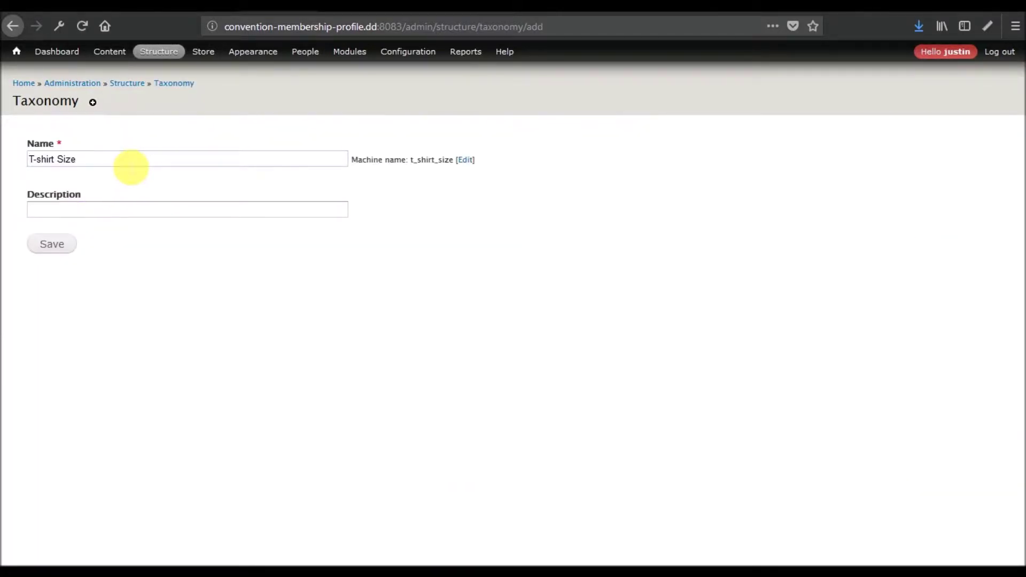
left_click(52, 245)
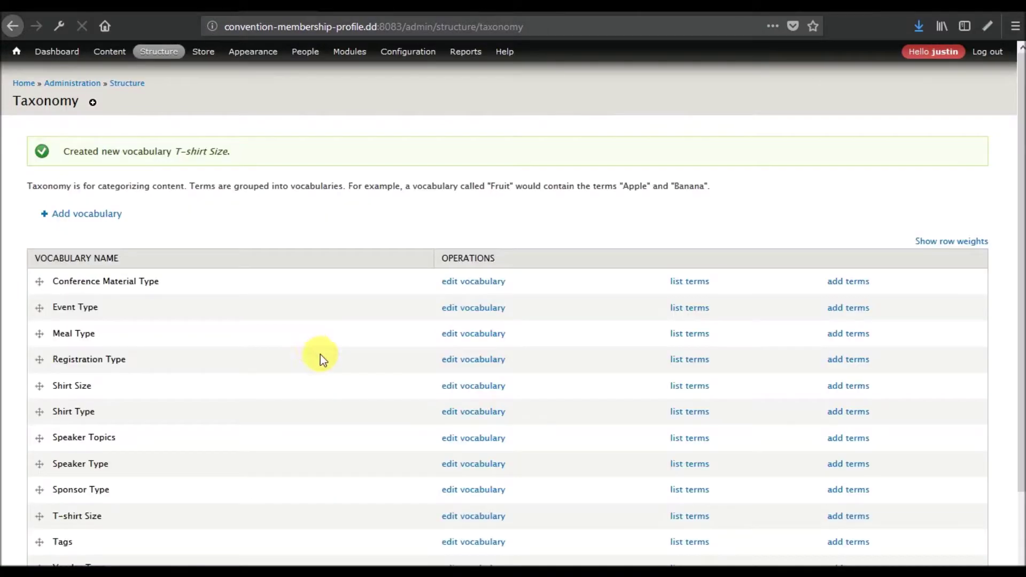
Add a term named "Type term" to the Conference Material Type vocabulary.
scroll(317, 331, "down", 2)
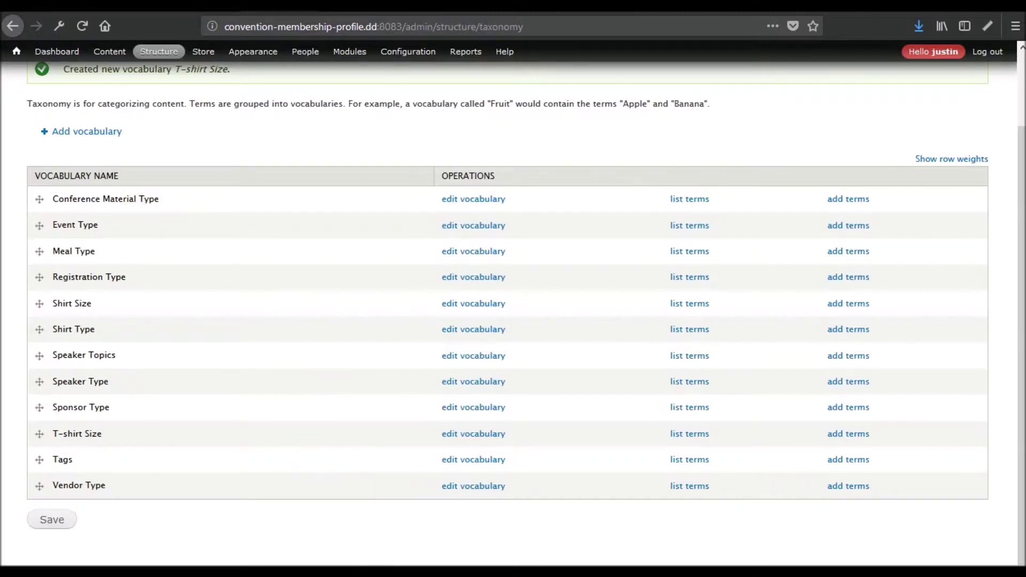
left_click(696, 203)
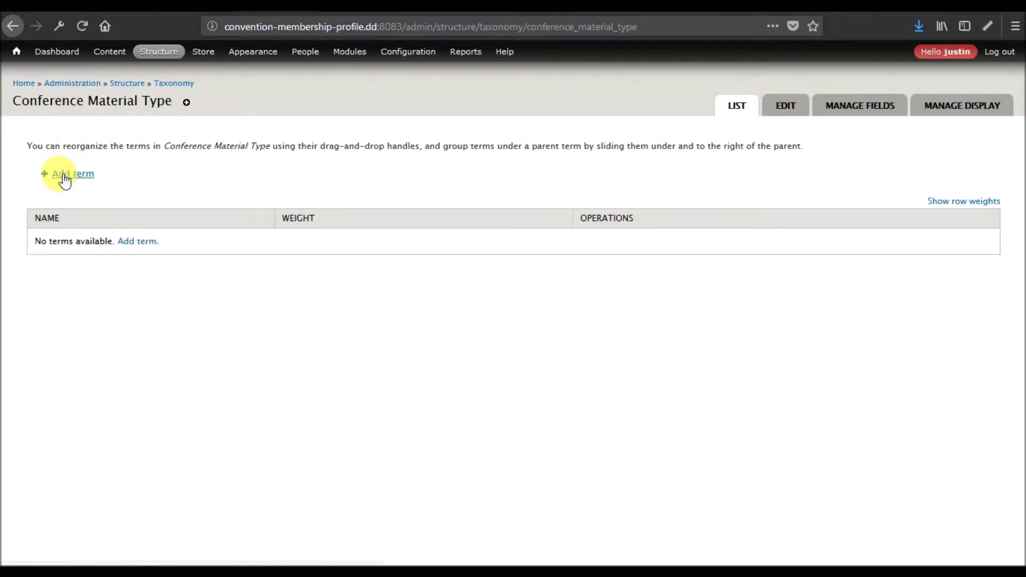
left_click(184, 86)
left_click(853, 241)
left_click(207, 166)
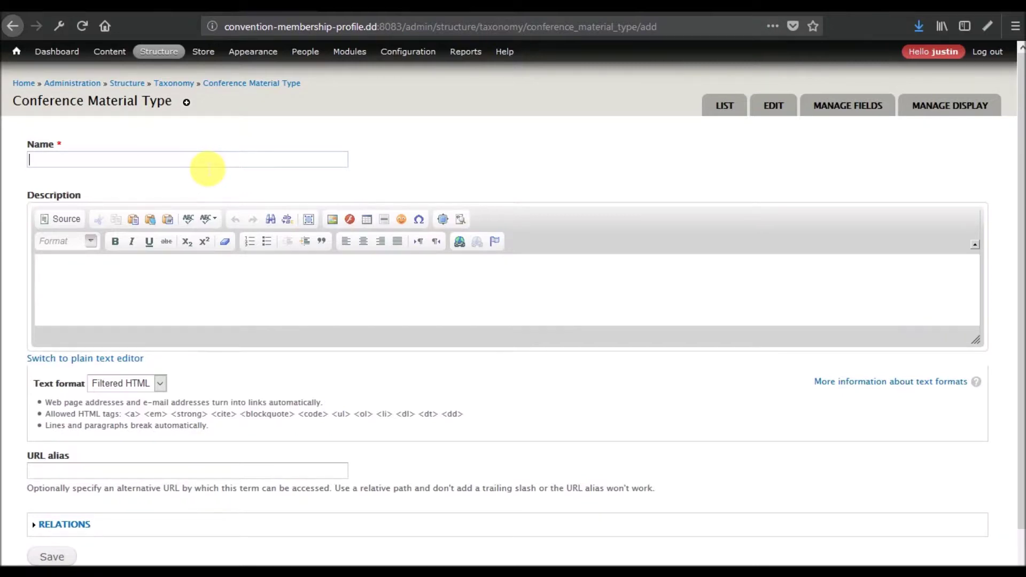
type("Type term")
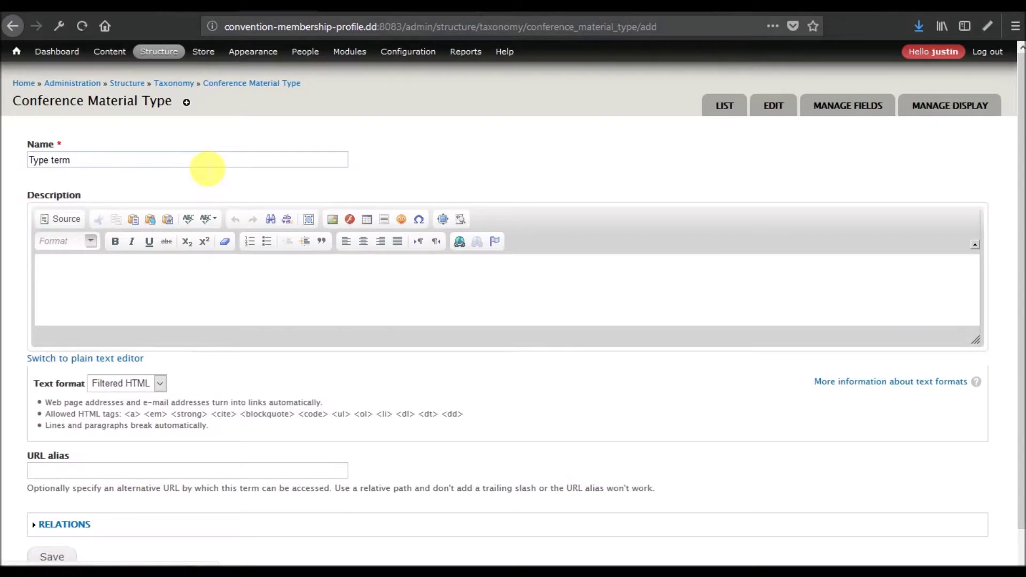
key("Return")
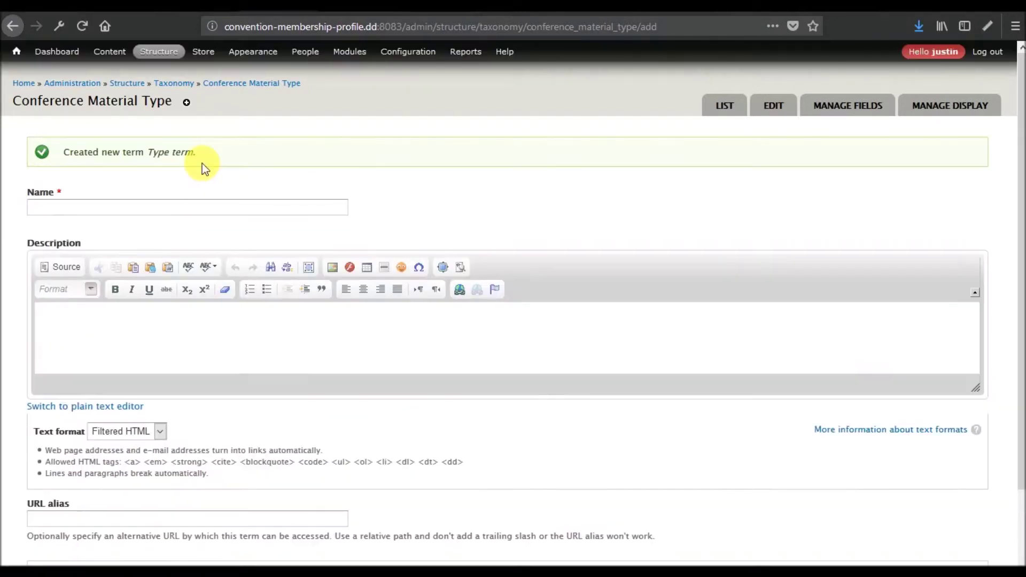
Add another term named "Term 2" to the Conference Material Type vocabulary.
left_click(124, 212)
type("T")
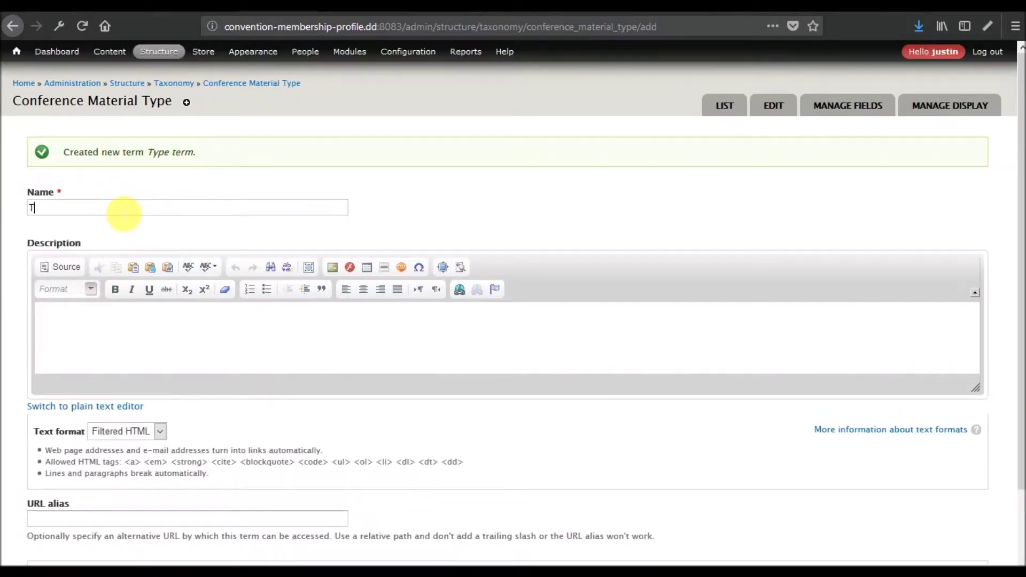
type("erm 2")
key("Return")
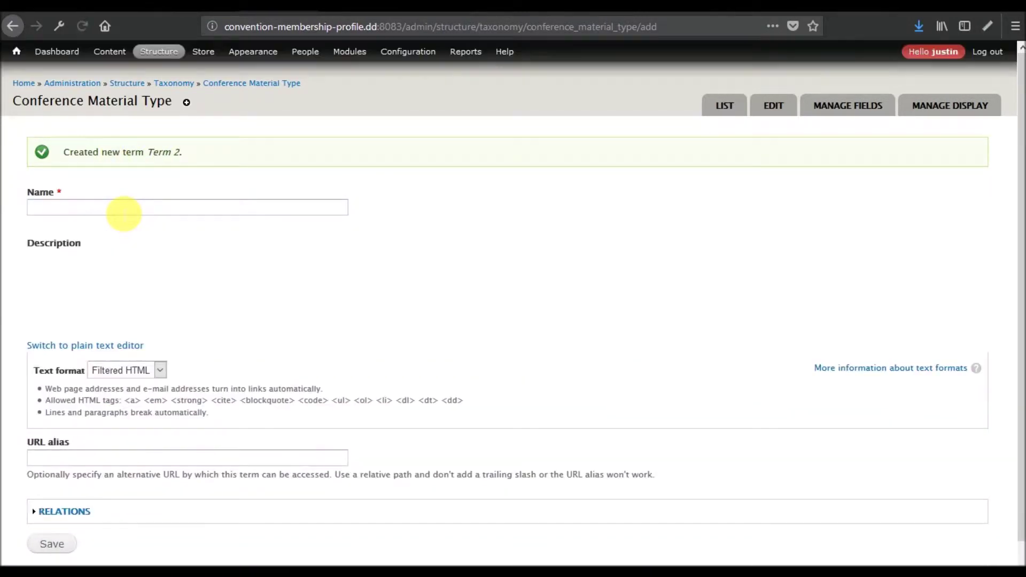
Delete "Term 2" from the Conference Material Type term list.
left_click(725, 105)
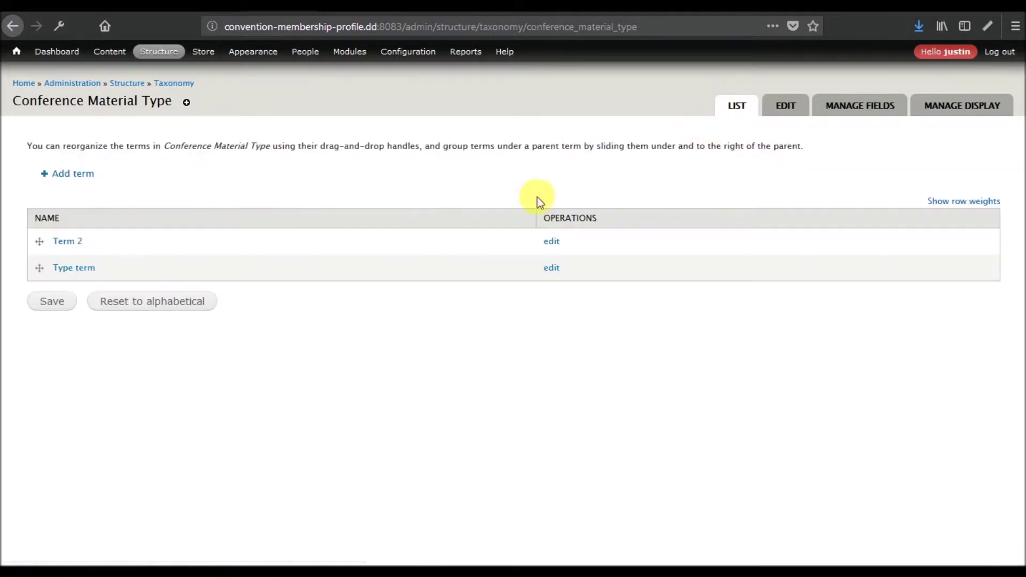
left_click(548, 241)
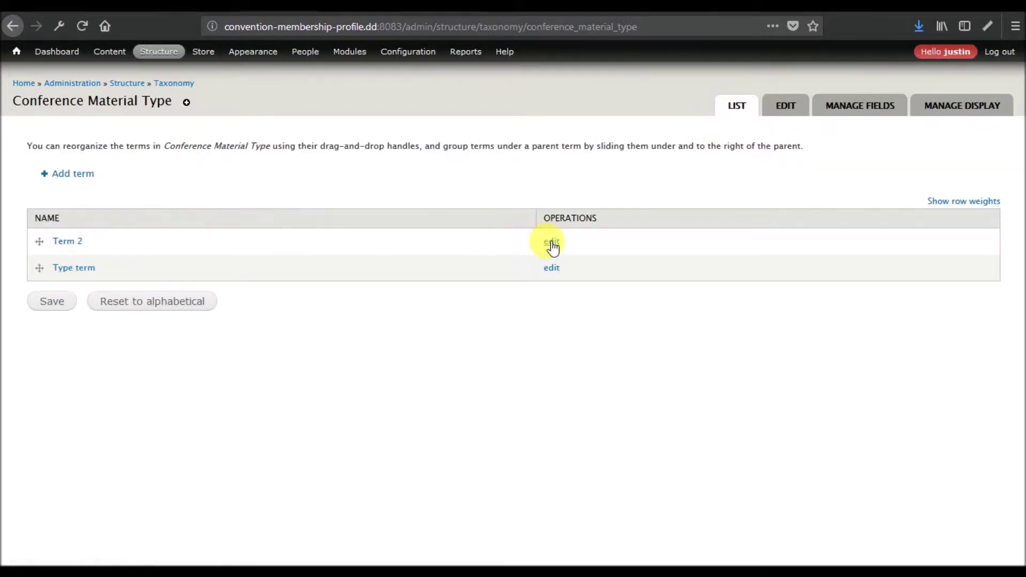
scroll(300, 310, "down", 2)
left_click(125, 523)
left_click(50, 165)
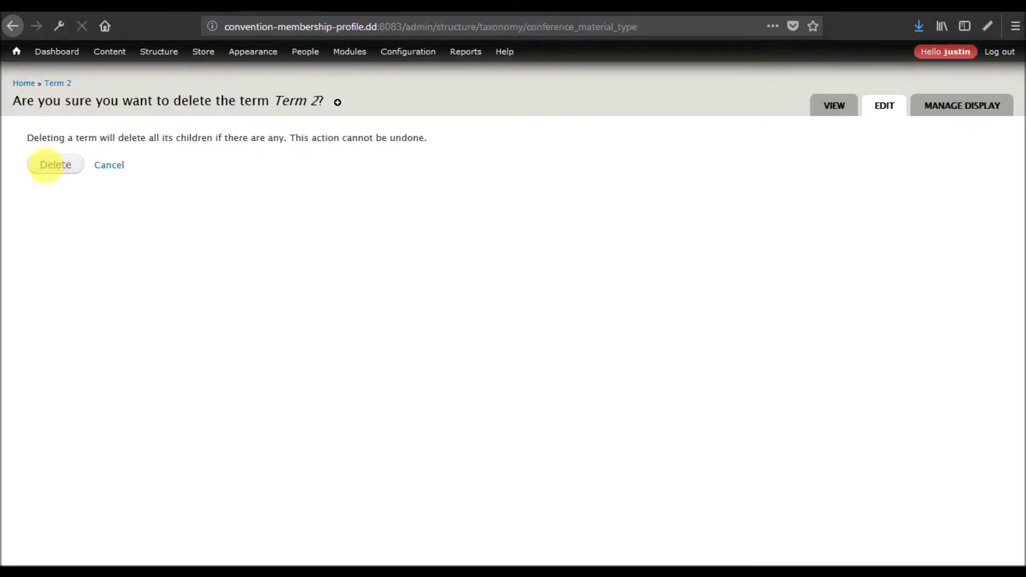
Delete "Type term" from the Conference Material Type term list.
left_click(669, 283)
scroll(289, 291, "down", 1)
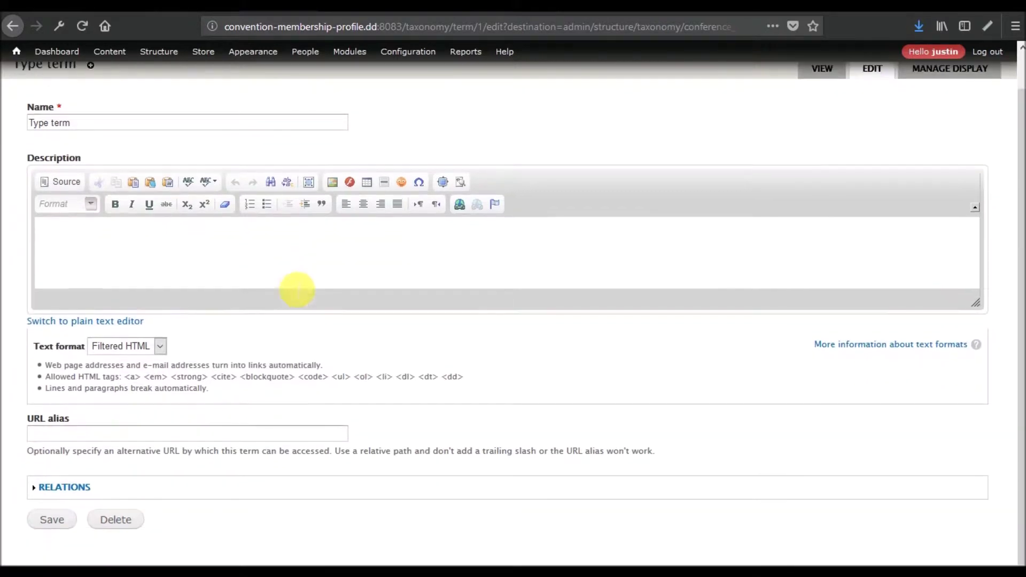
left_click(120, 522)
left_click(56, 164)
Open the Conference Material Type vocabulary in Taxonomy Manager and review the example format for entering several terms.
mouse_move(158, 52)
mouse_move(165, 230)
left_click(179, 231)
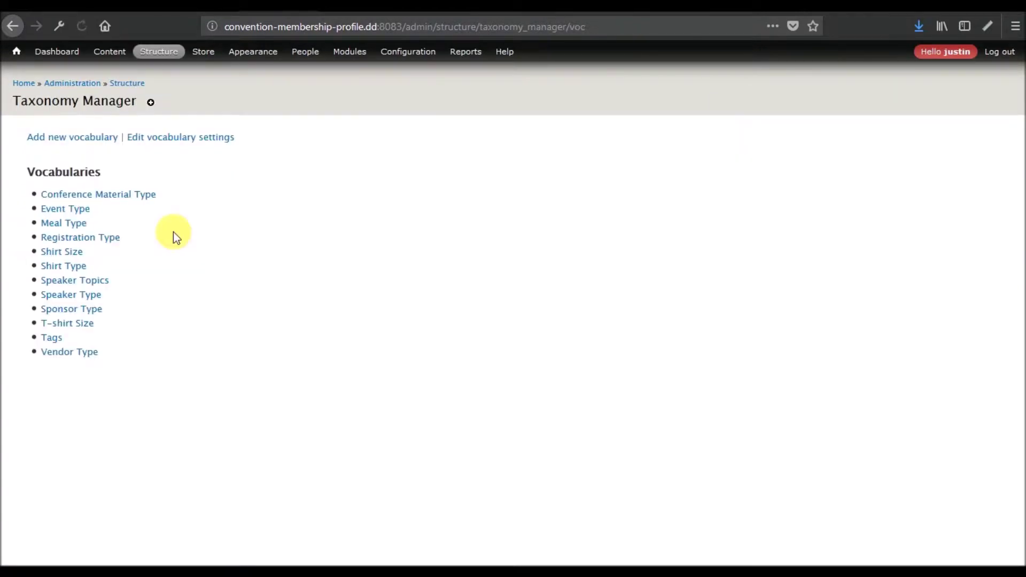
left_click(119, 198)
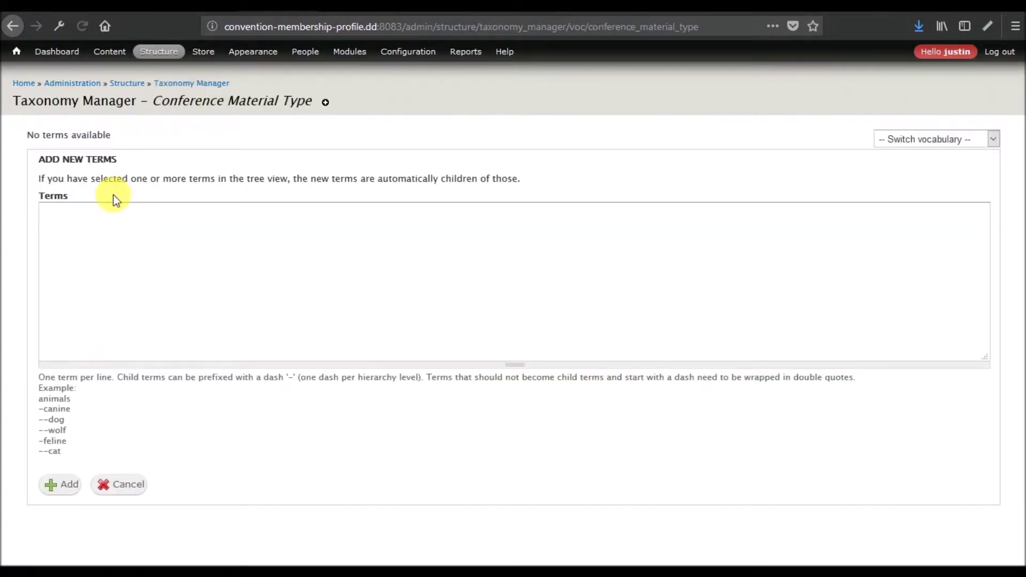
left_click(102, 223)
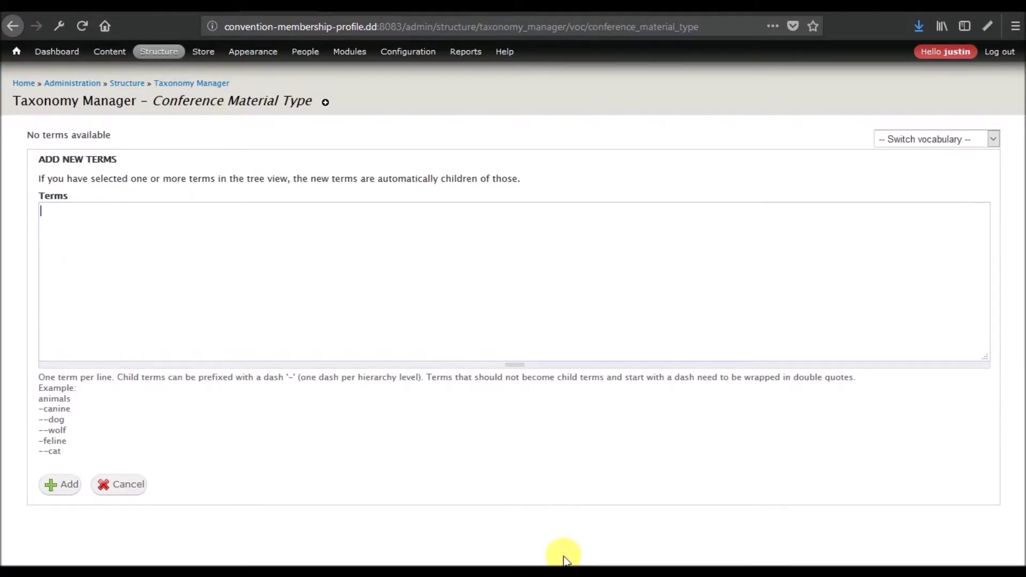
left_click_drag(38, 398, 62, 448)
left_click(62, 448)
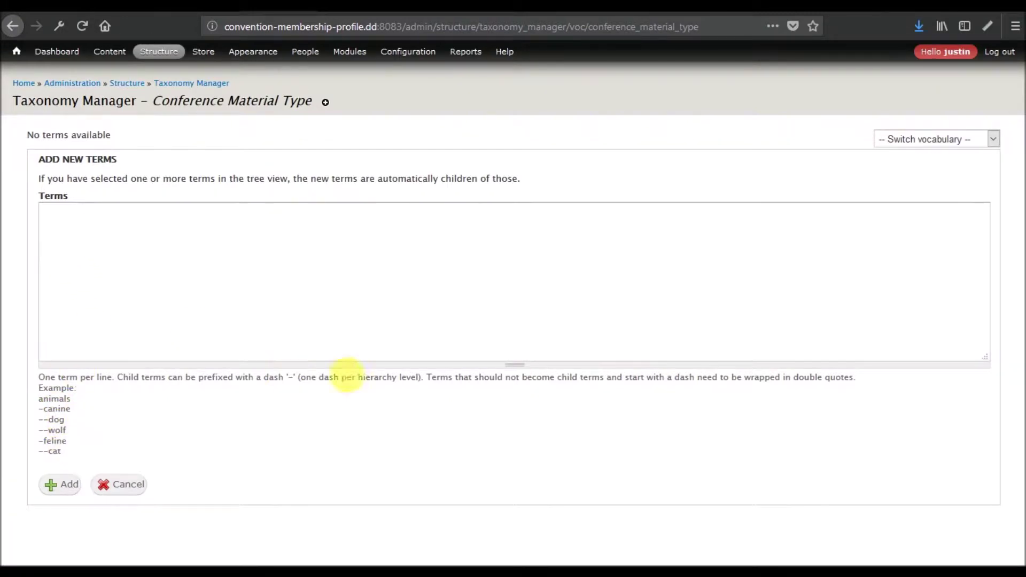
Switch to Notepad and remove the "Conservation" line from the Conference Material Type terms at the end of the list.
left_click(743, 574)
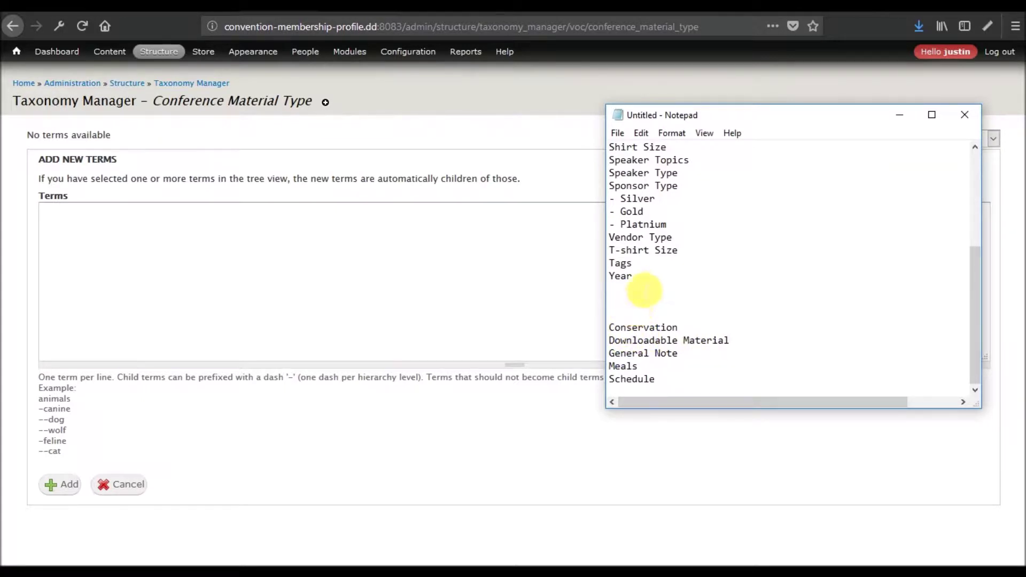
left_click(609, 329)
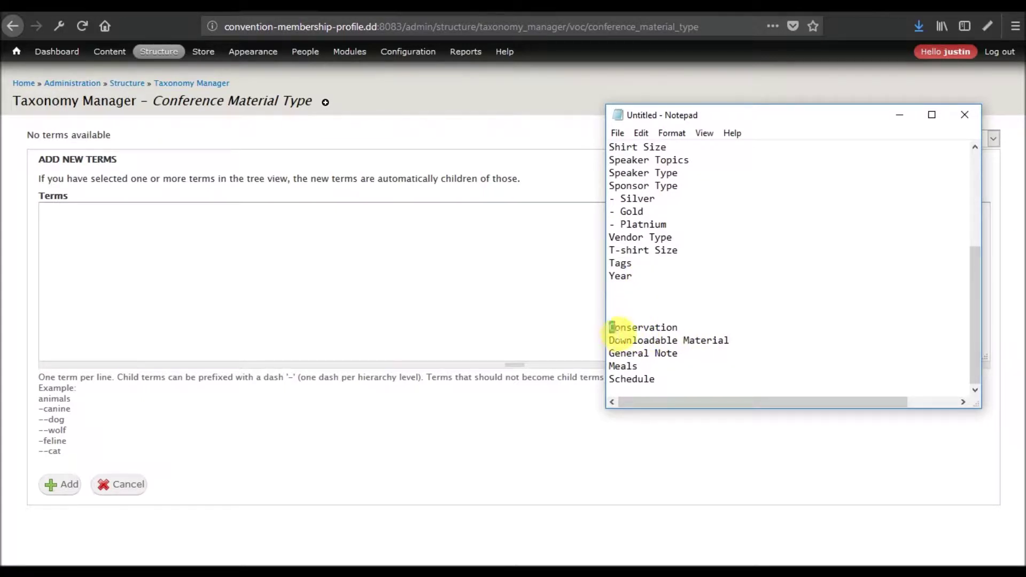
left_click_drag(609, 328, 685, 334)
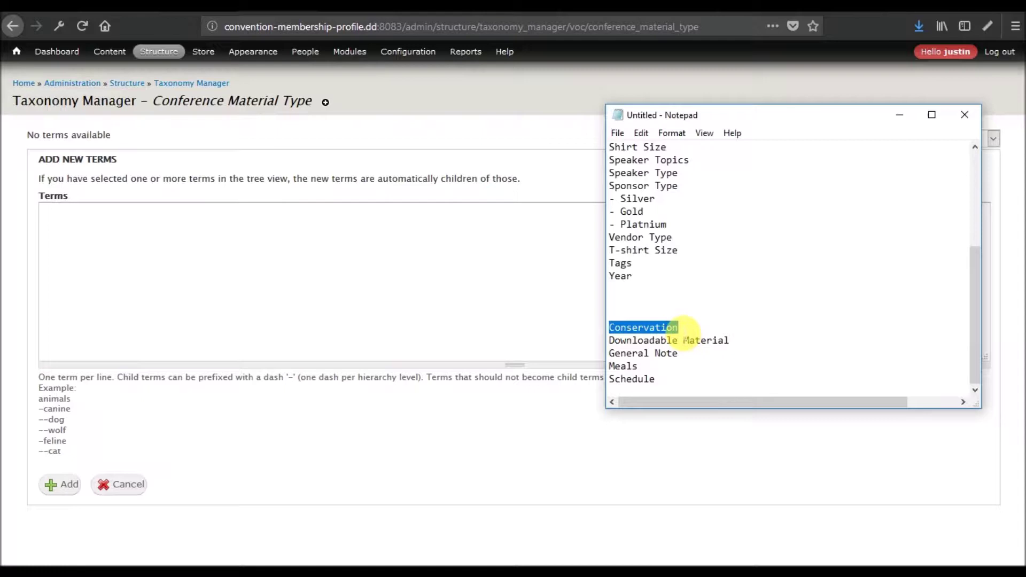
left_click(628, 337)
left_click_drag(689, 330, 618, 329)
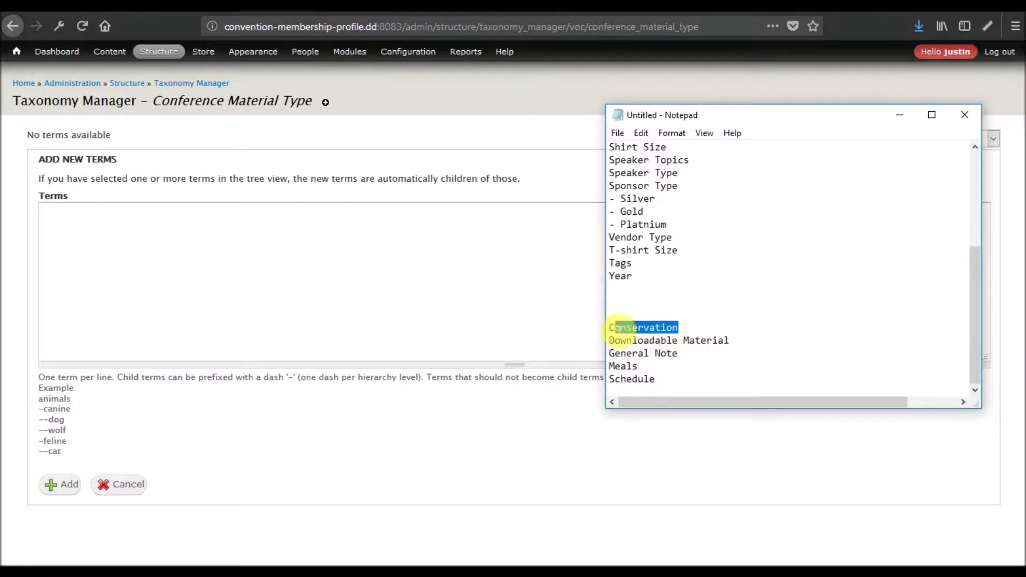
key("BackSpace")
key("BackSpace")
key("BackSpace")
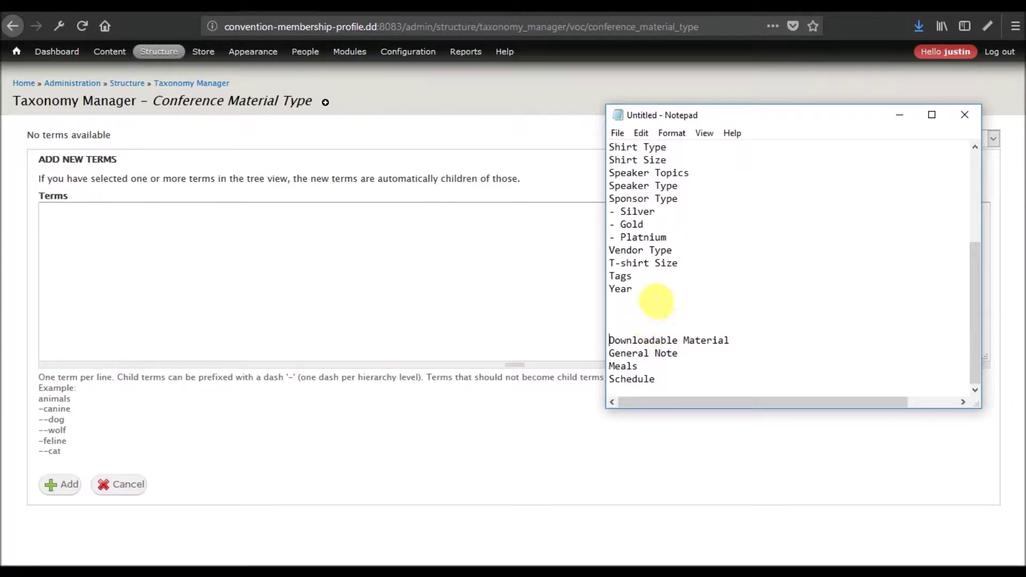
left_click_drag(641, 290, 609, 278)
left_click(640, 289)
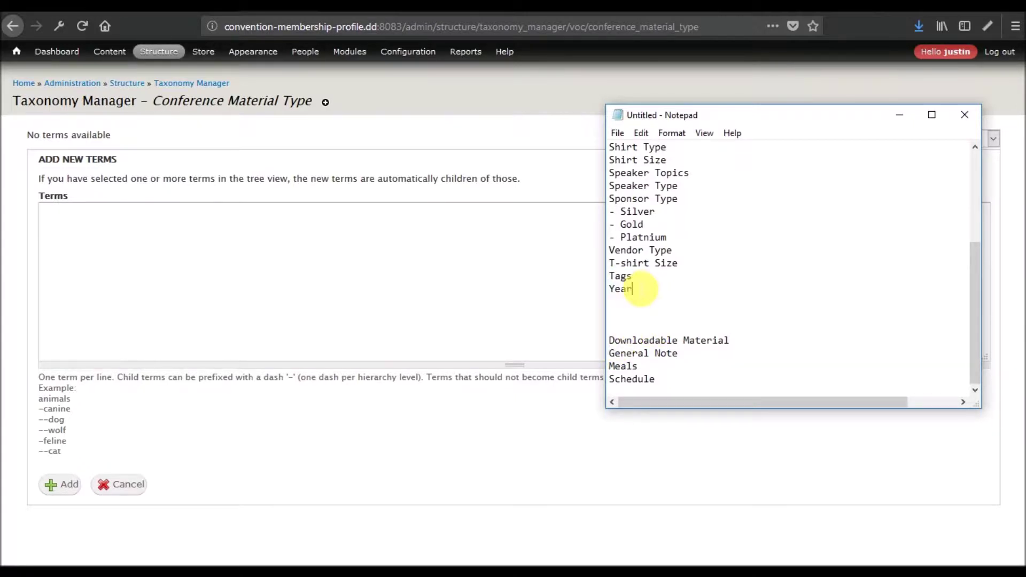
scroll(640, 288, "up", 4)
scroll(641, 289, "down", 4)
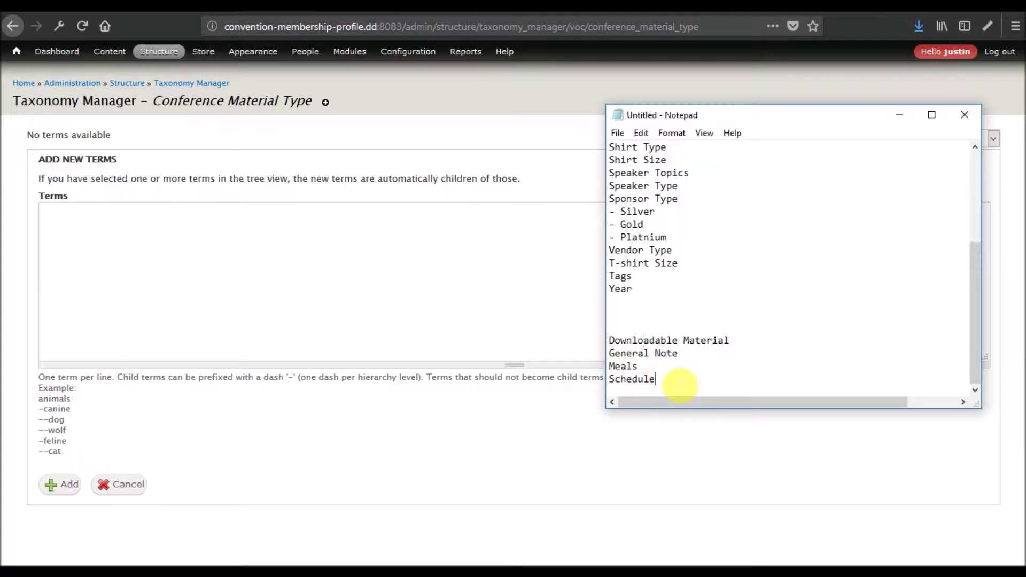
Copy Downloadable Material, General Note, Meals and Schedule from Notepad and add them as terms to Conference Material Type.
left_click_drag(678, 385, 606, 345)
key("ctrl+c")
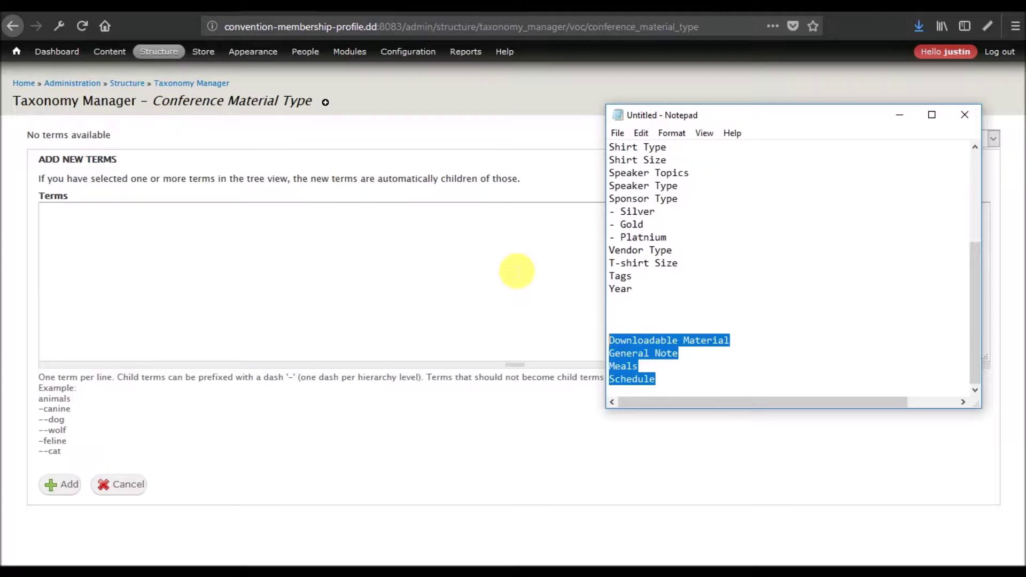
left_click(291, 267)
key("ctrl+v")
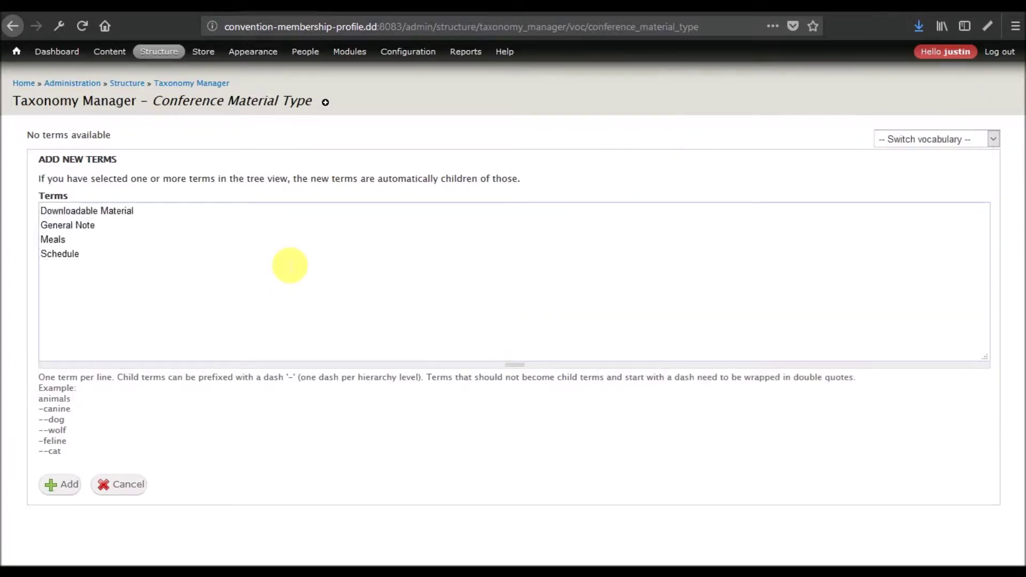
left_click(59, 484)
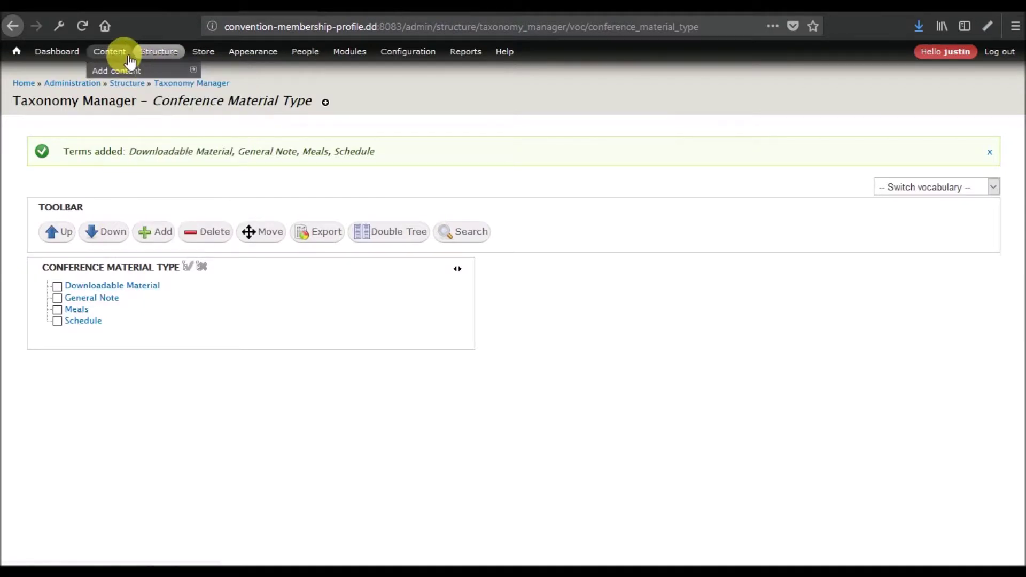
Open the Event Type vocabulary in Taxonomy Manager, ready for entering new terms.
mouse_move(151, 54)
mouse_move(155, 230)
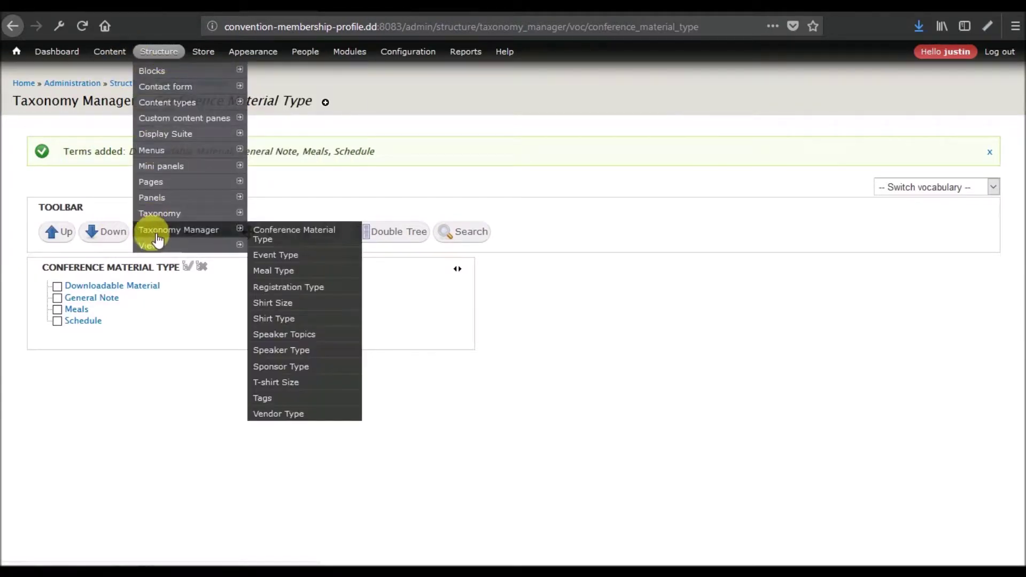
left_click(280, 257)
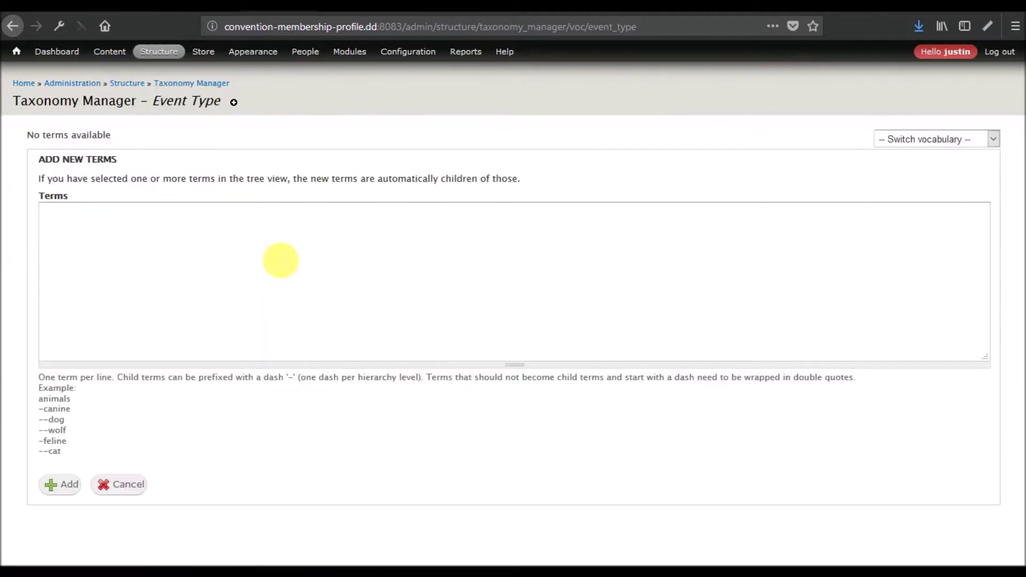
left_click(281, 260)
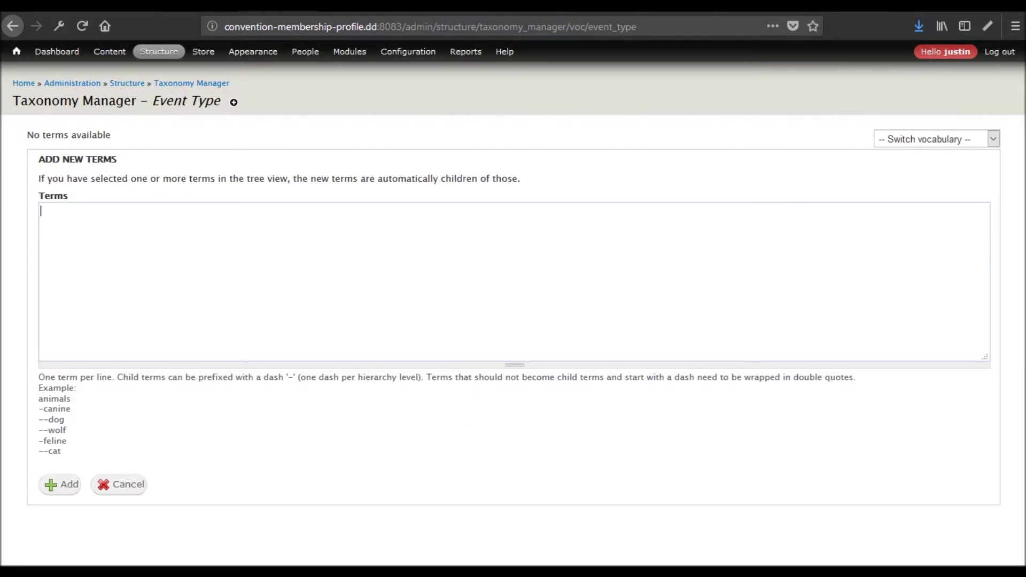
Switch to Notepad and correct "Workshow" to "Workshop" in the event type terms at the end of the list.
key("alt+Tab")
scroll(692, 384, "down", 1)
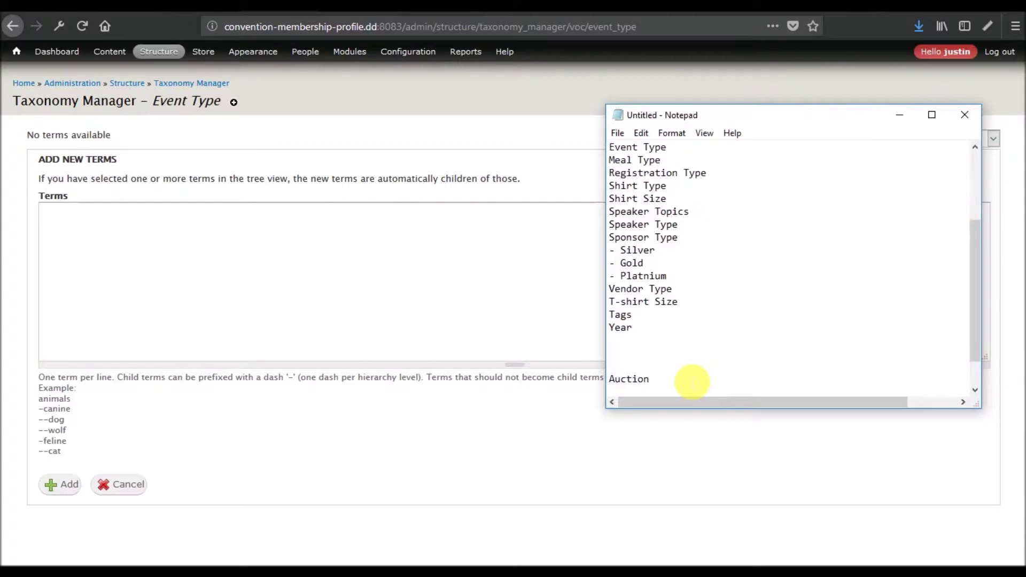
scroll(692, 383, "down", 1)
left_click(653, 341)
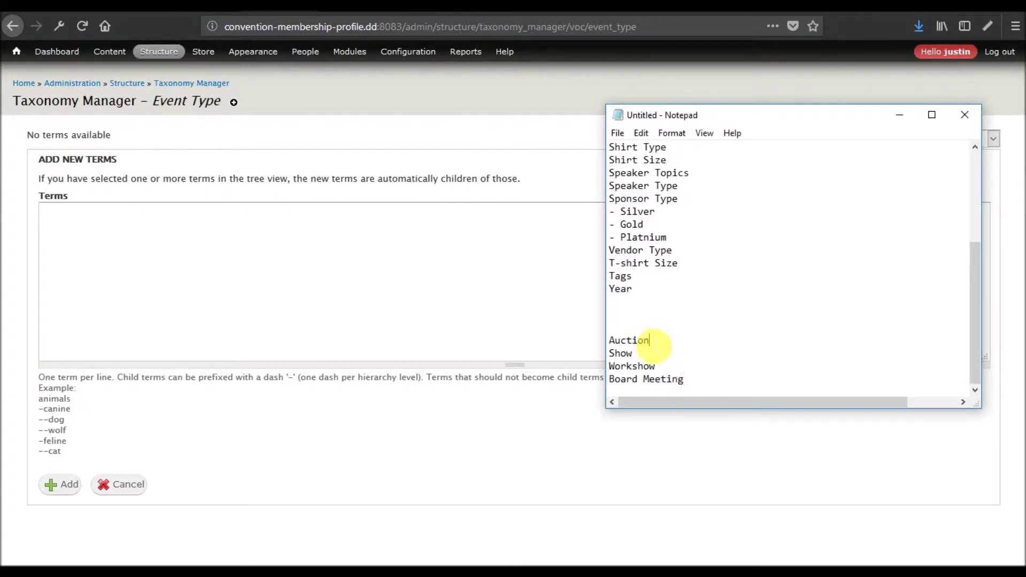
double_click(650, 341)
left_click(621, 351)
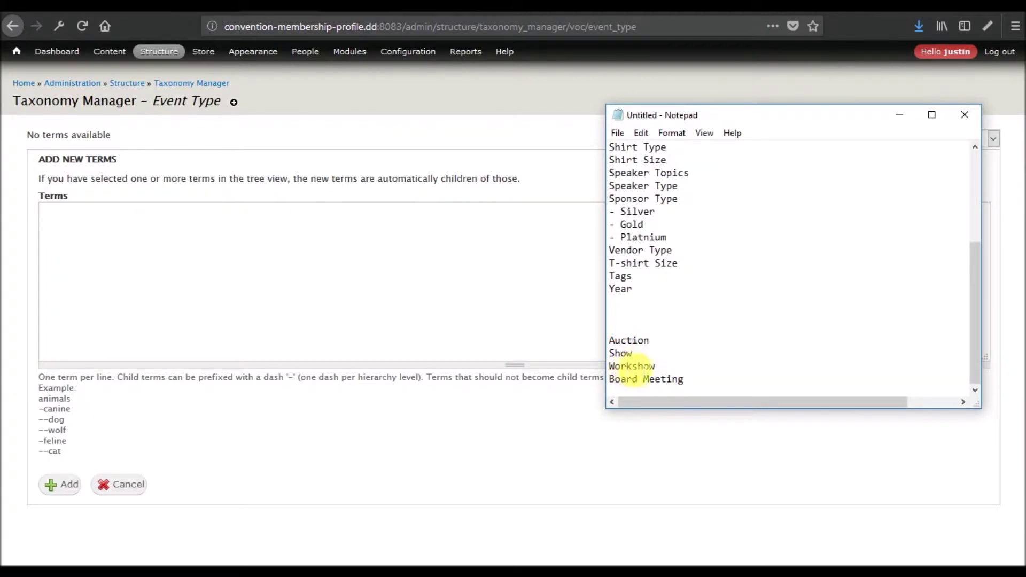
left_click_drag(649, 366, 663, 369)
type("p")
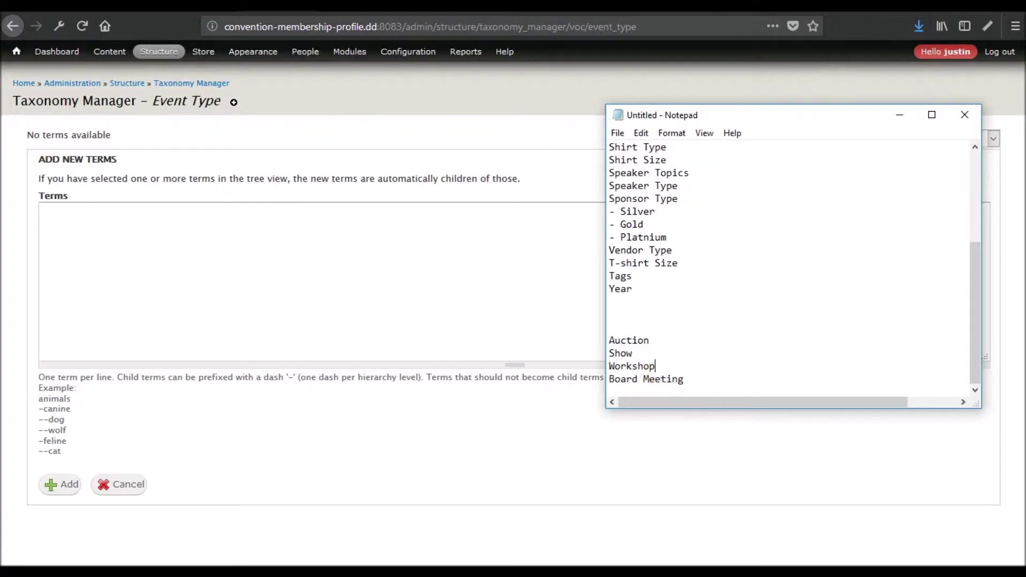
Copy Auction, Show, Workshop and Board Meeting from Notepad and add them as terms to Event Type.
left_click_drag(685, 380, 618, 347)
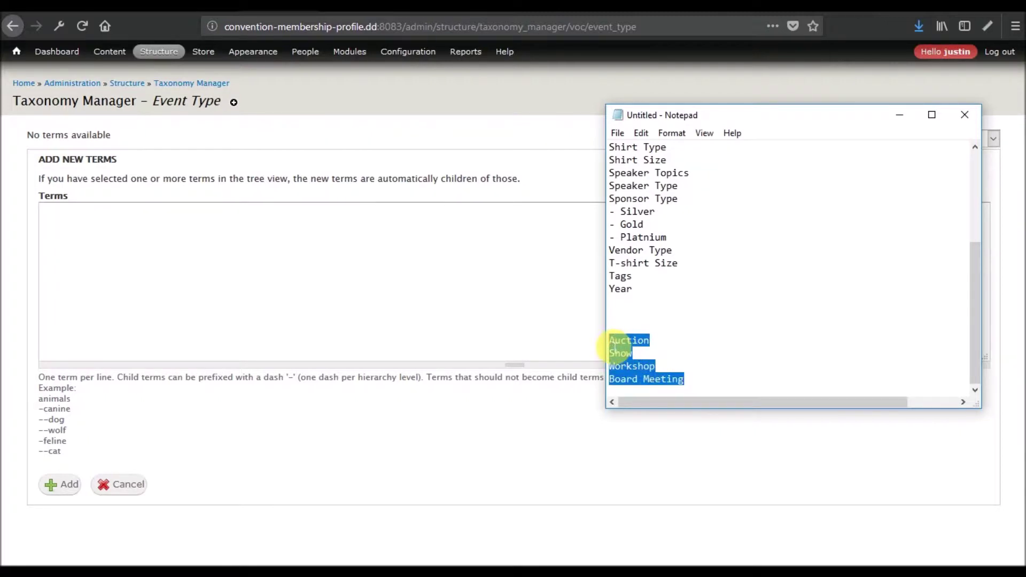
right_click(277, 261)
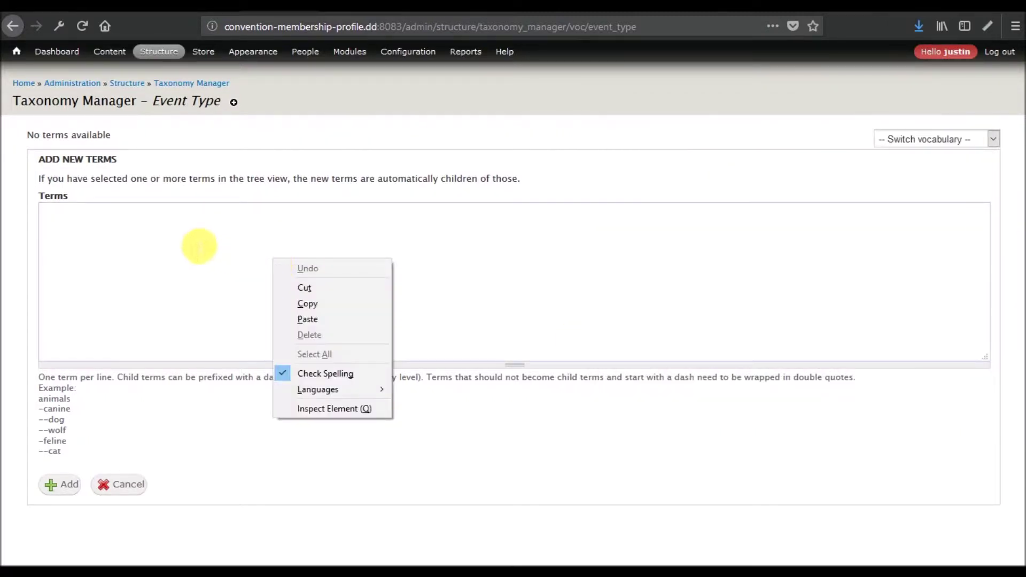
type("Auction Show Workshop Board Meeting")
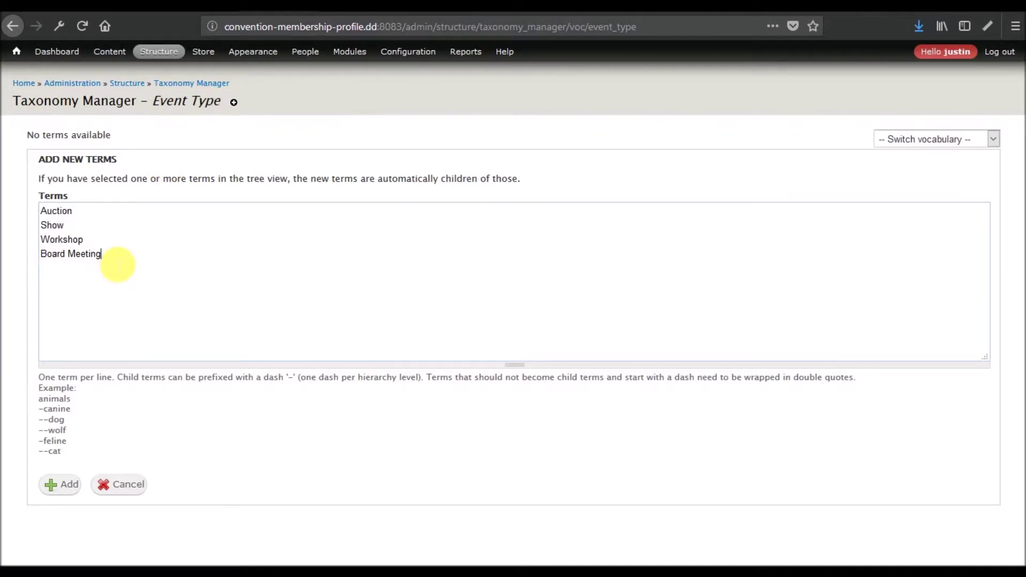
left_click_drag(117, 265, 23, 217)
left_click(156, 115)
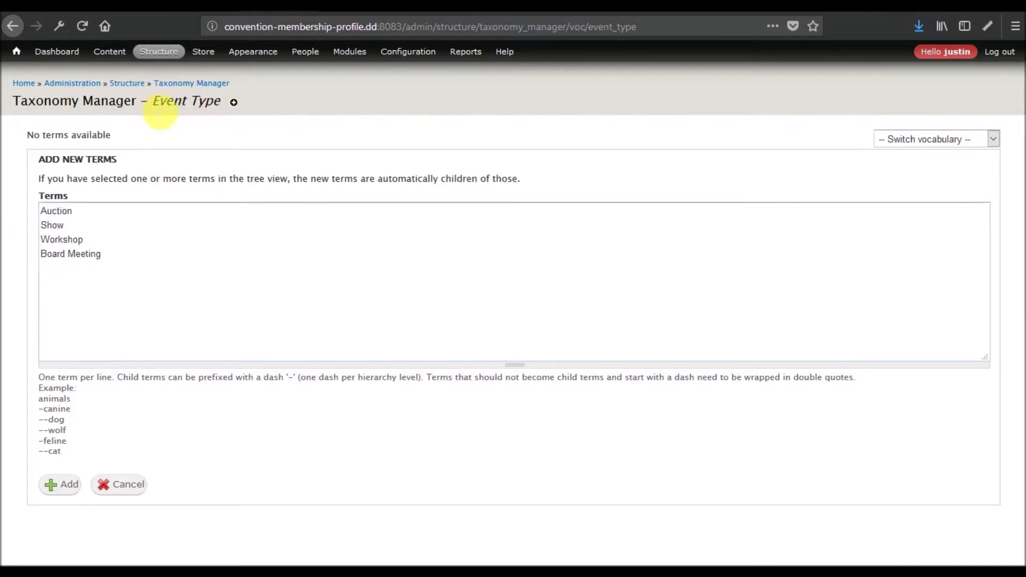
left_click_drag(156, 115, 222, 101)
left_click_drag(145, 241, 50, 214)
left_click(124, 229)
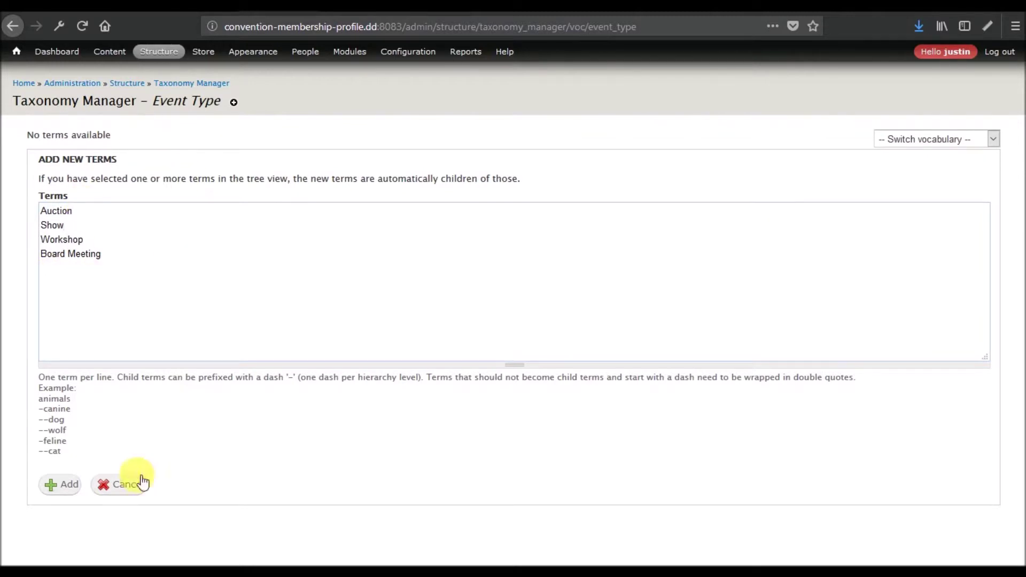
left_click(61, 485)
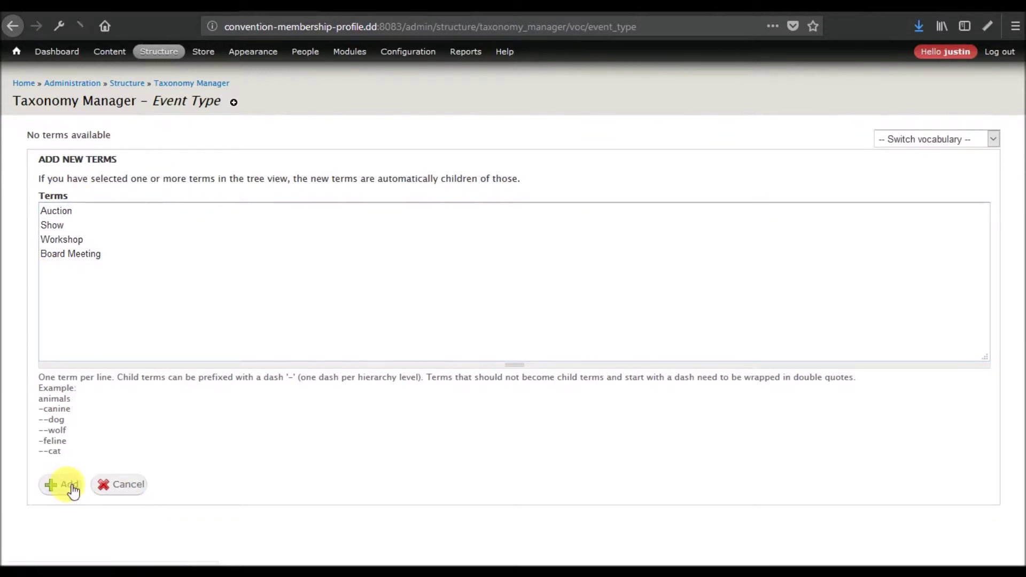
Open the Meal Type vocabulary and enter Breakfast, Lunch and Dinner as new terms, one per line.
left_click(172, 83)
left_click(54, 223)
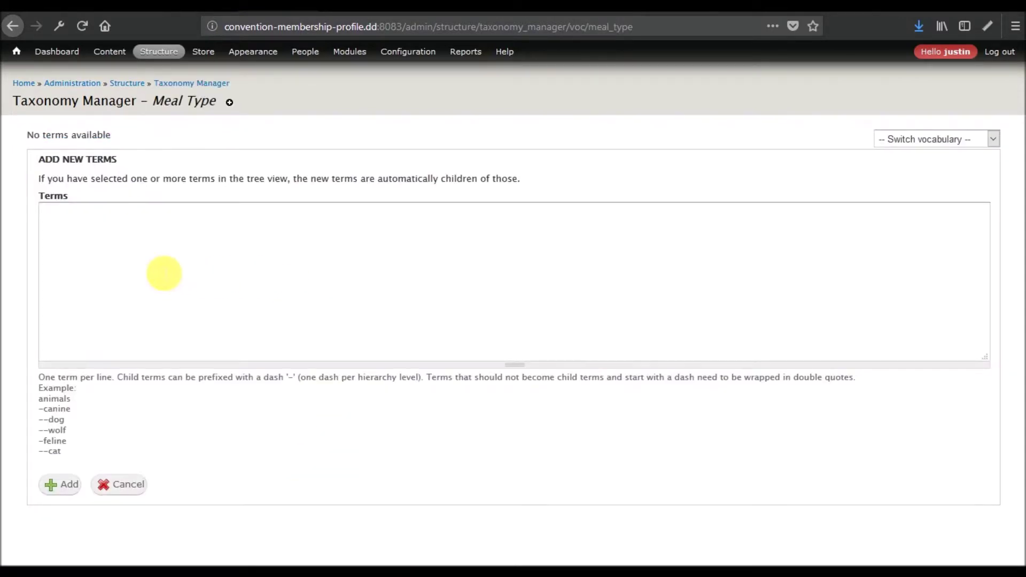
left_click(148, 237)
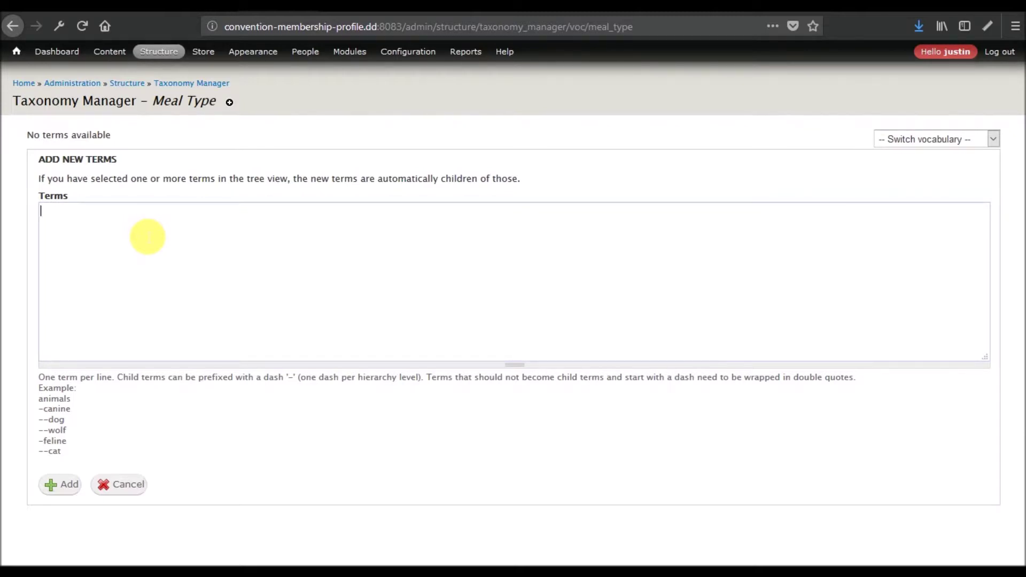
type("Breakfast ")
type("Lunch")
key("Return")
type("Dinner")
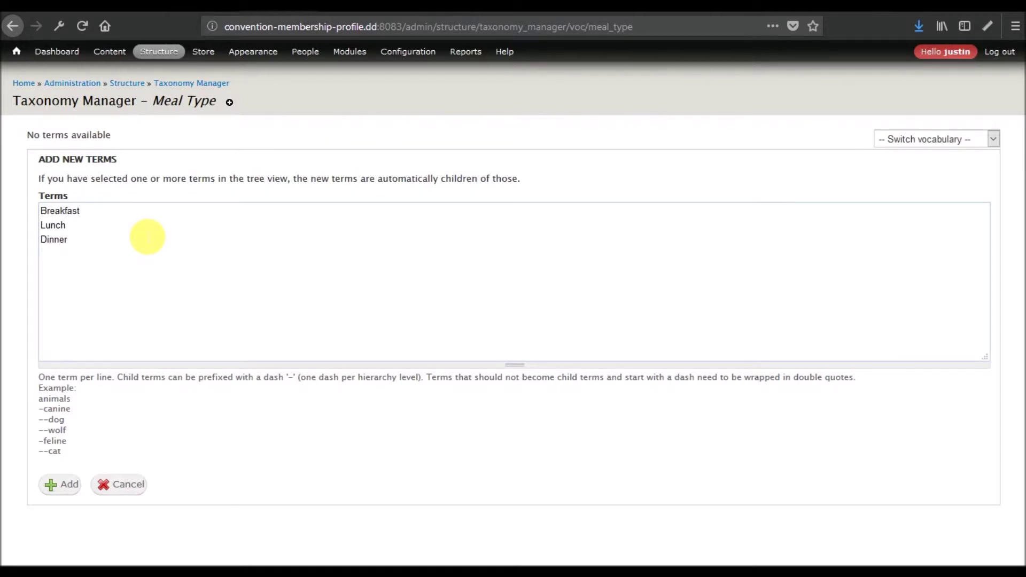
key("Up")
key("Down")
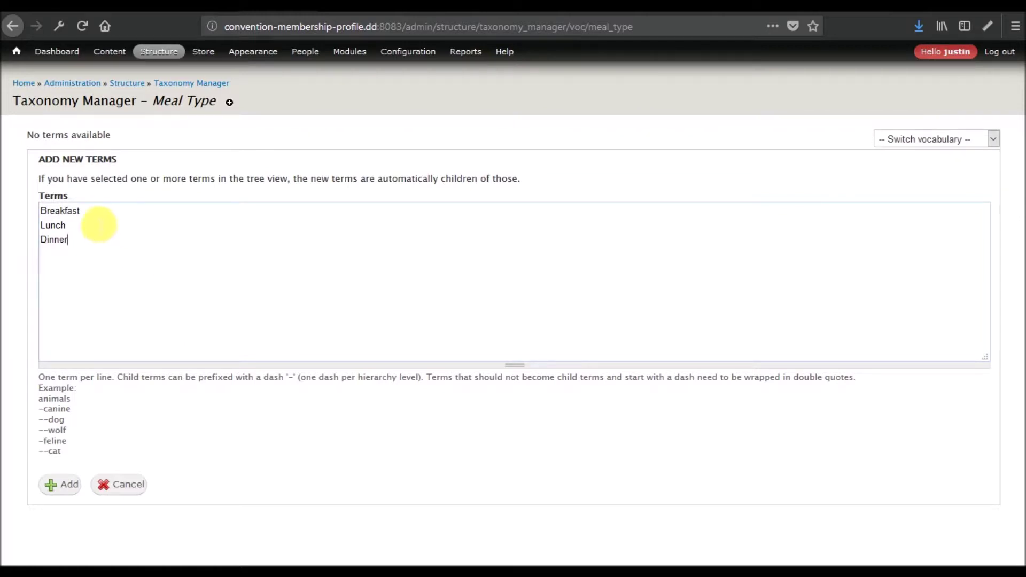
Insert Brunch between Breakfast and Lunch and add all the entered terms to Meal Type.
left_click(87, 229)
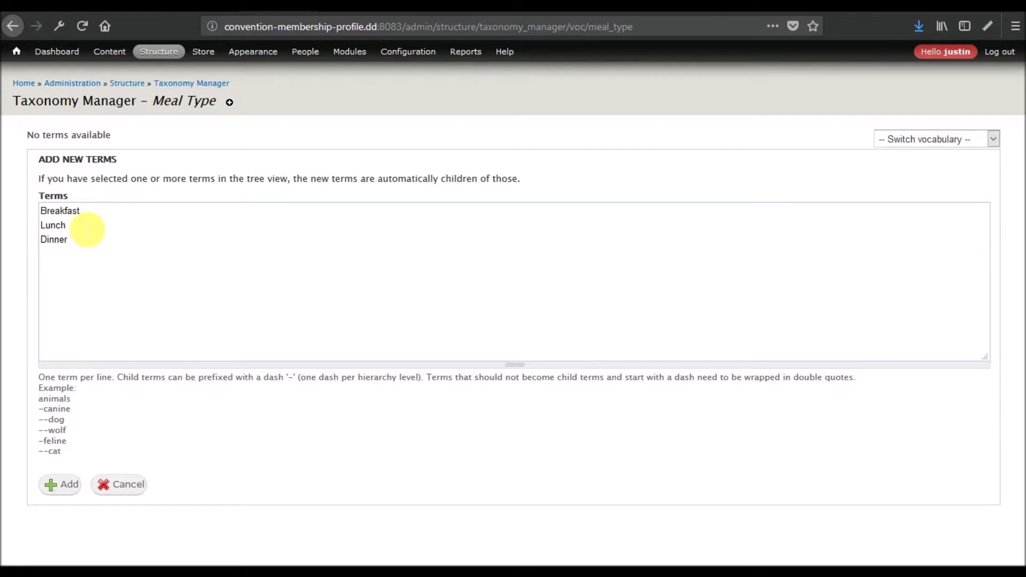
left_click(92, 216)
left_click(85, 229)
left_click(85, 247)
left_click(102, 210)
key("Return")
type("B")
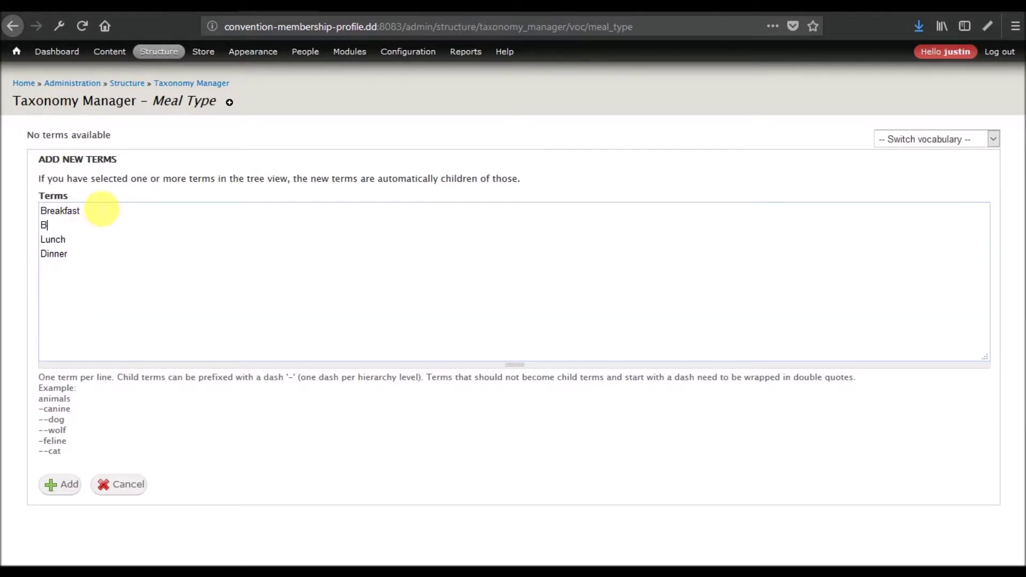
type("runch")
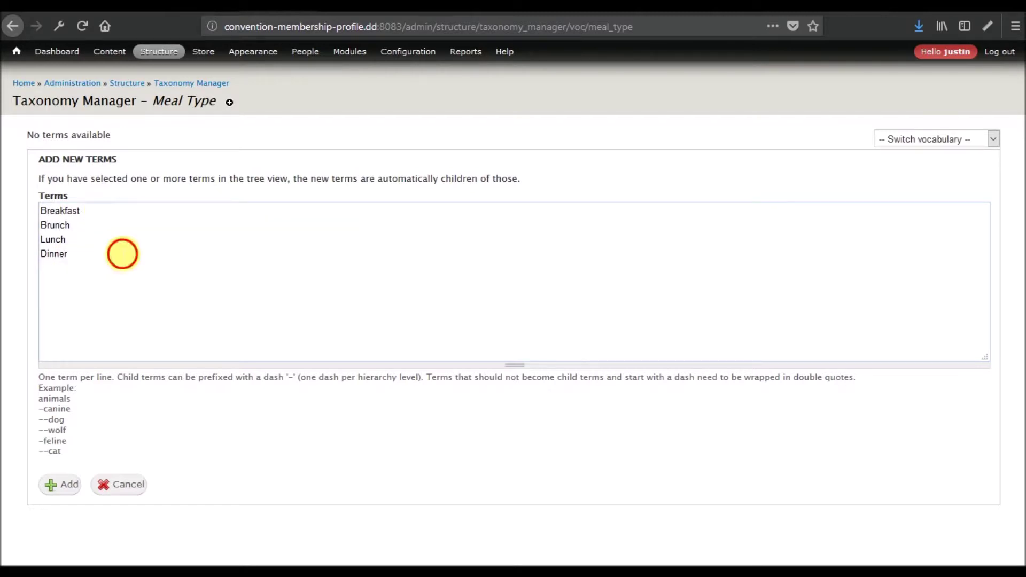
left_click(62, 484)
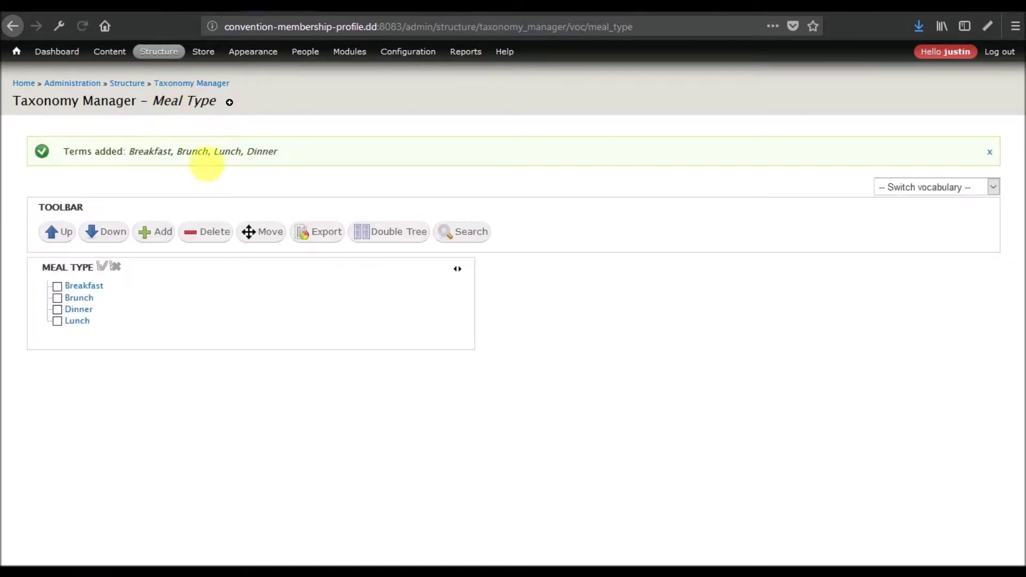
Add the terms Early Bird, Normal and Late to the Registration Type vocabulary.
left_click(197, 84)
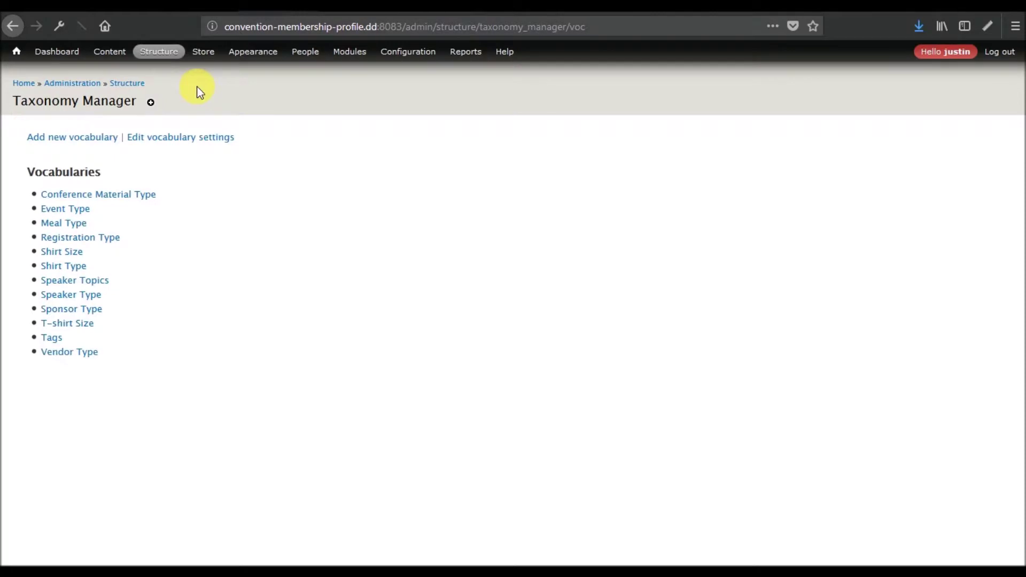
left_click(78, 239)
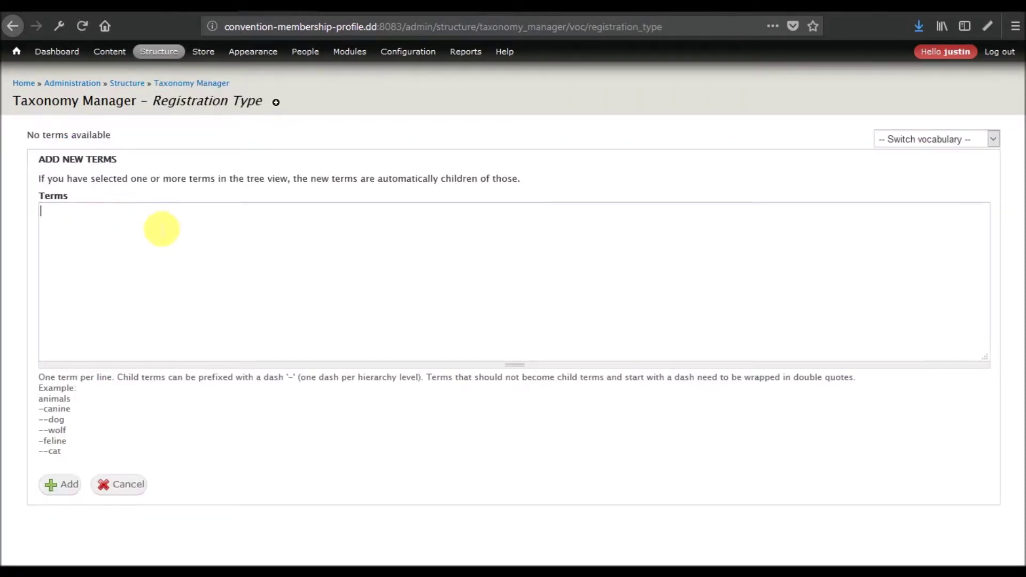
type("Early Bird")
key("Return")
type("Normal")
key("Return")
type("Late")
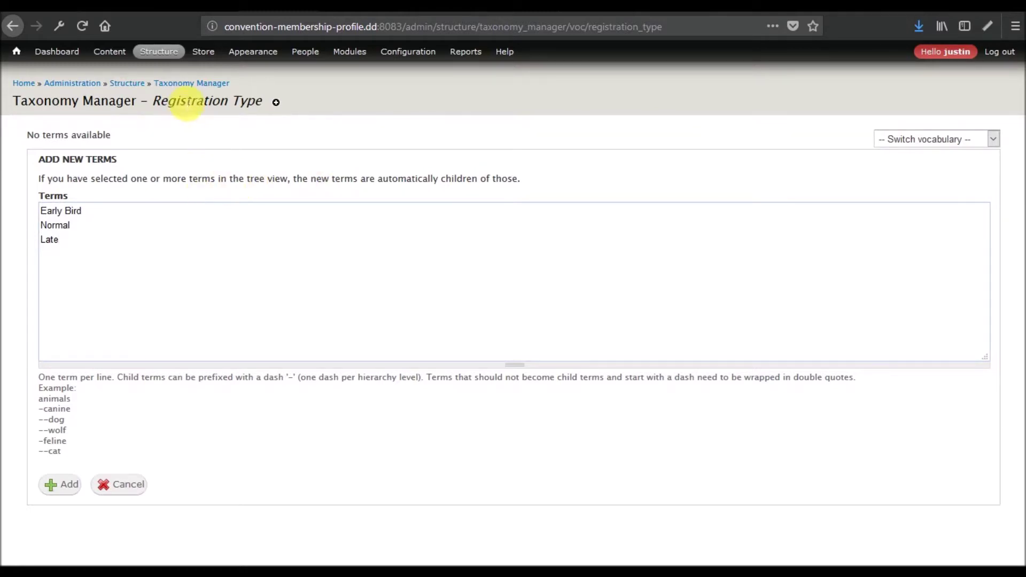
left_click_drag(154, 102, 264, 101)
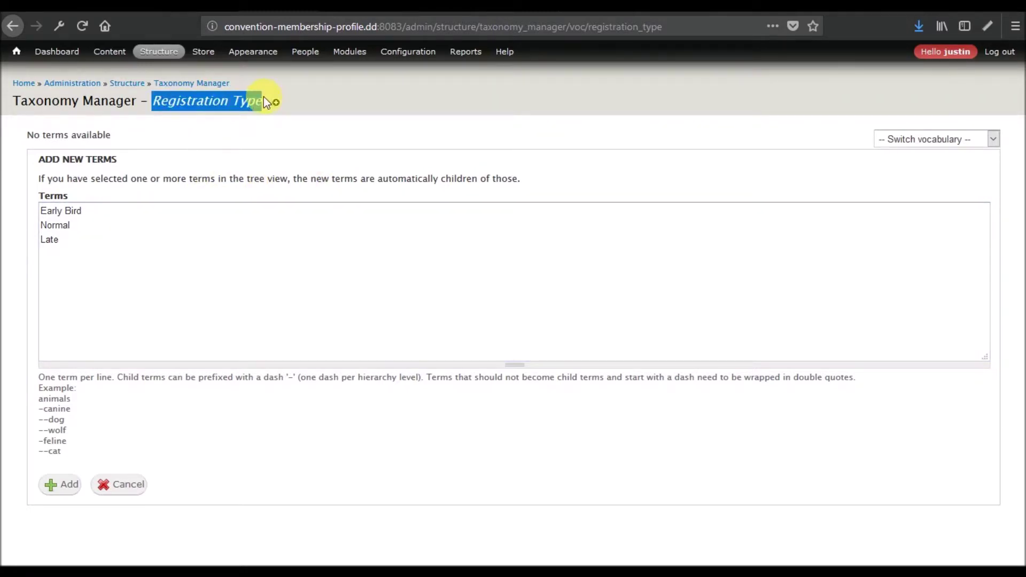
left_click(126, 291)
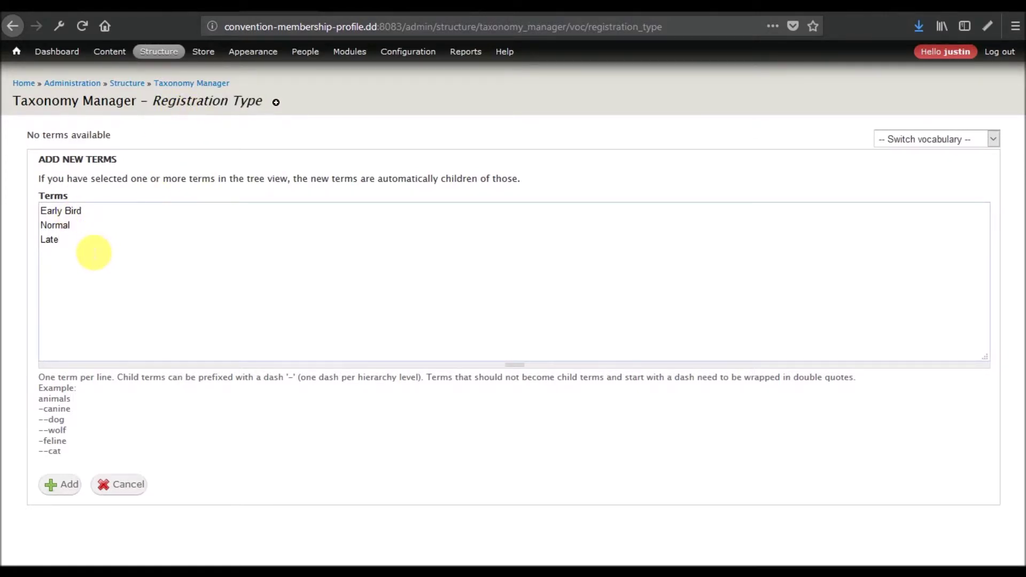
left_click(63, 487)
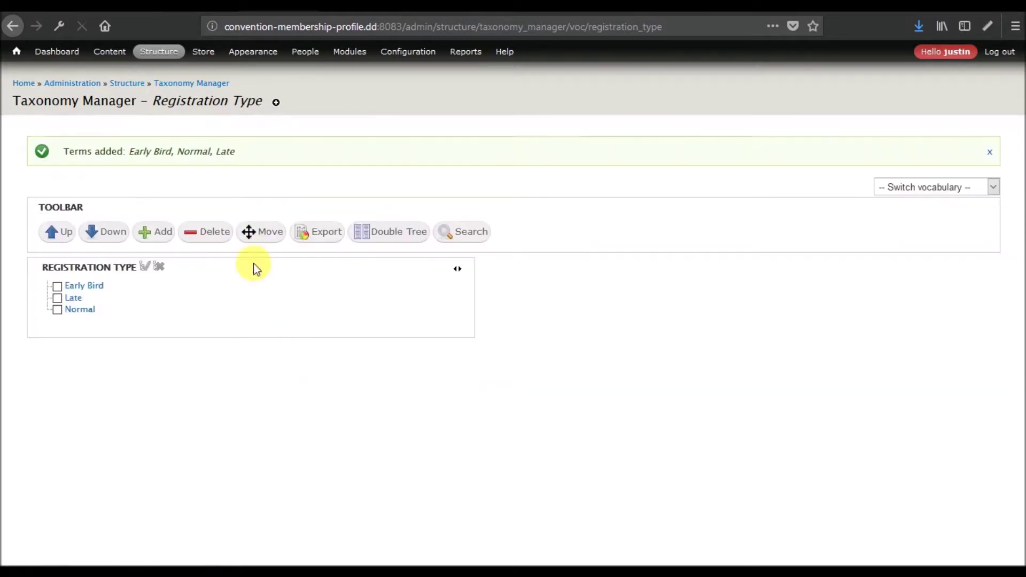
Add the terms Small, Medium, Large, XLarge, XXLarge and XXXLarge to the Shirt Size vocabulary.
left_click(185, 85)
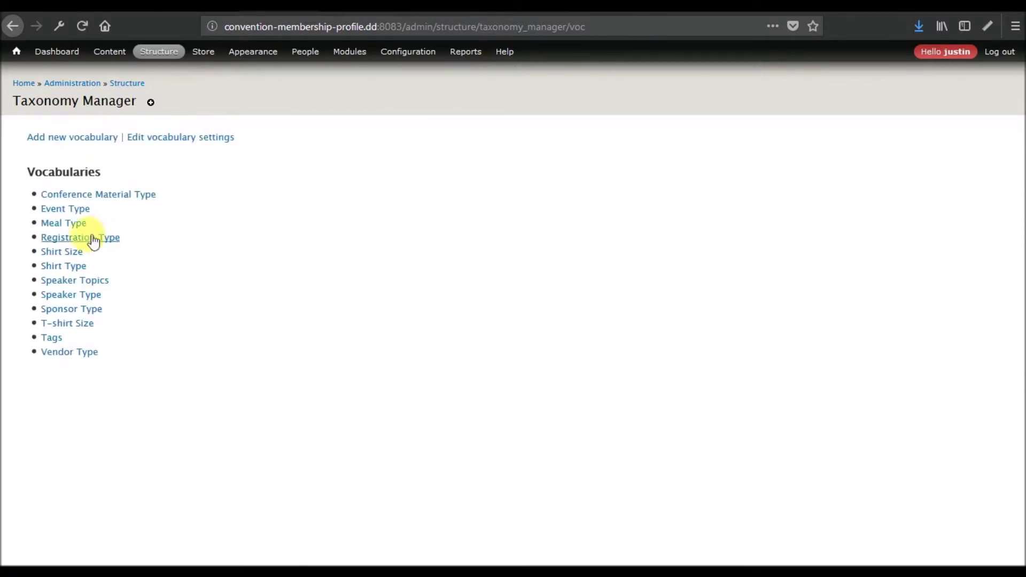
left_click(63, 251)
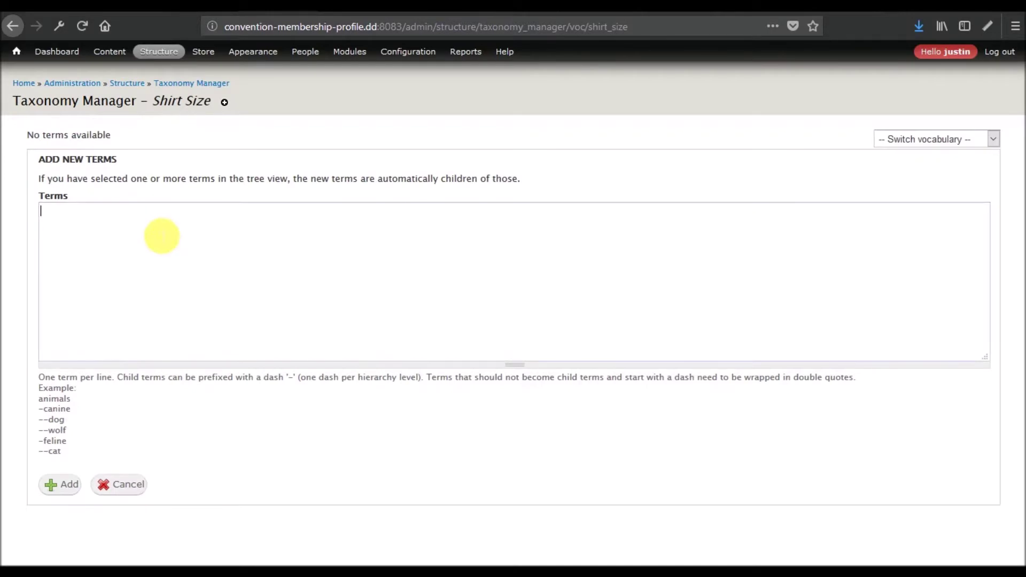
type("X")
key("BackSpace")
type("Small")
key("Return")
type("Medium")
key("Return")
type("Large")
key("Return")
type("XLarge")
key("Return")
type("XXLarge")
key("Return")
type("XXXLarge")
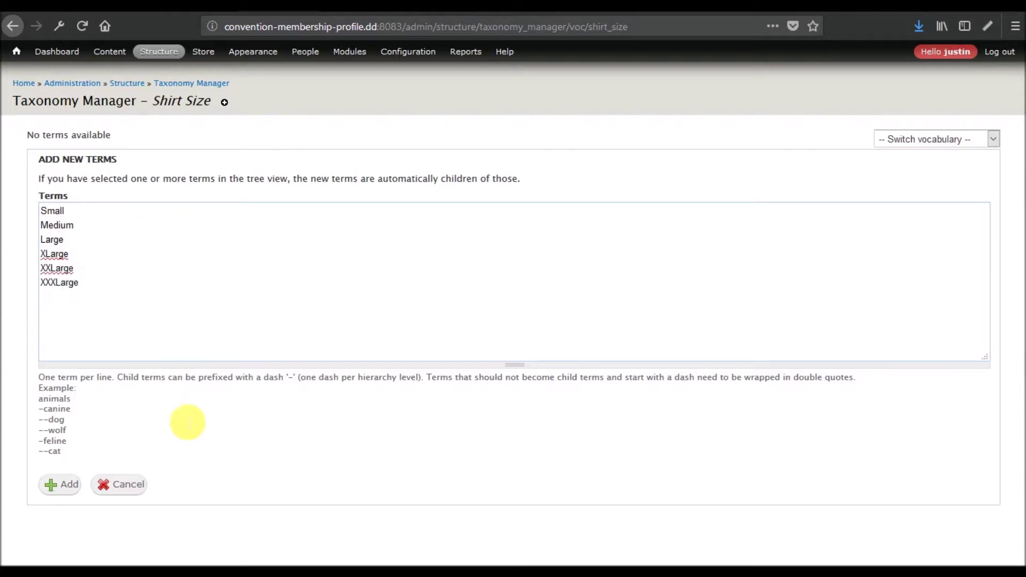
left_click(68, 487)
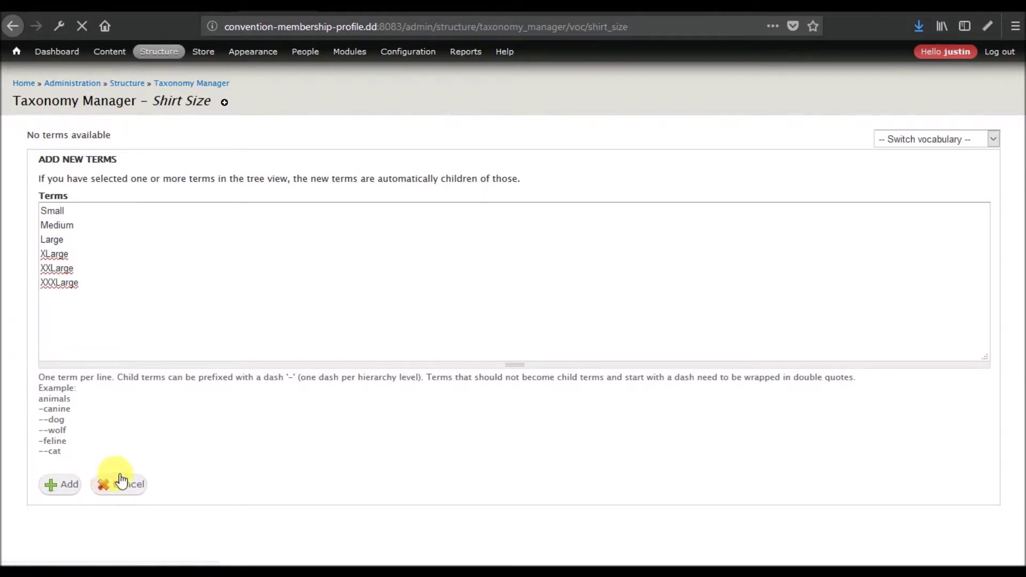
Add the terms Golf/Polo, T-shirt, Tank Top and Hoodie to the Shirt Type vocabulary.
left_click(188, 83)
left_click(67, 266)
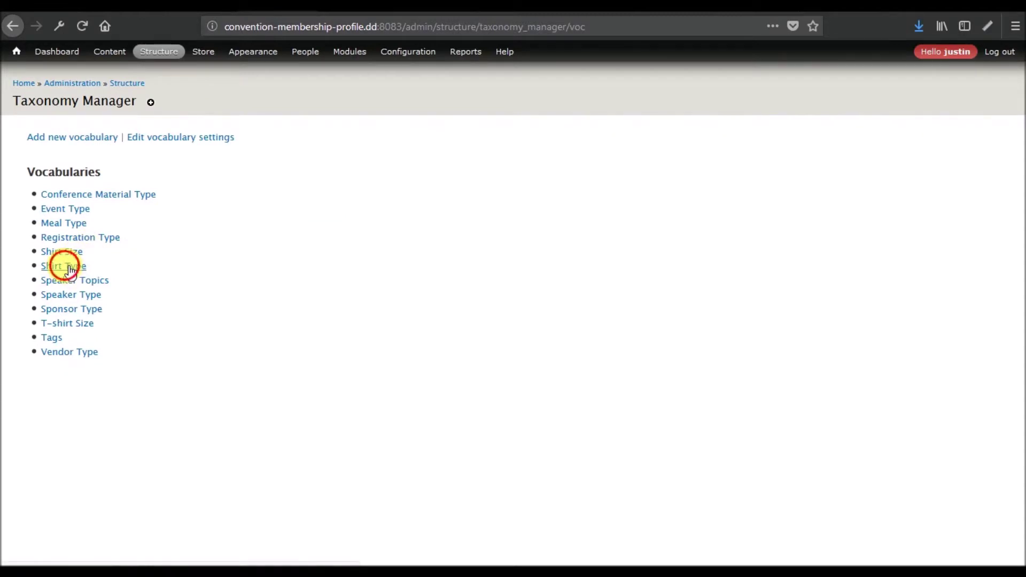
left_click(163, 214)
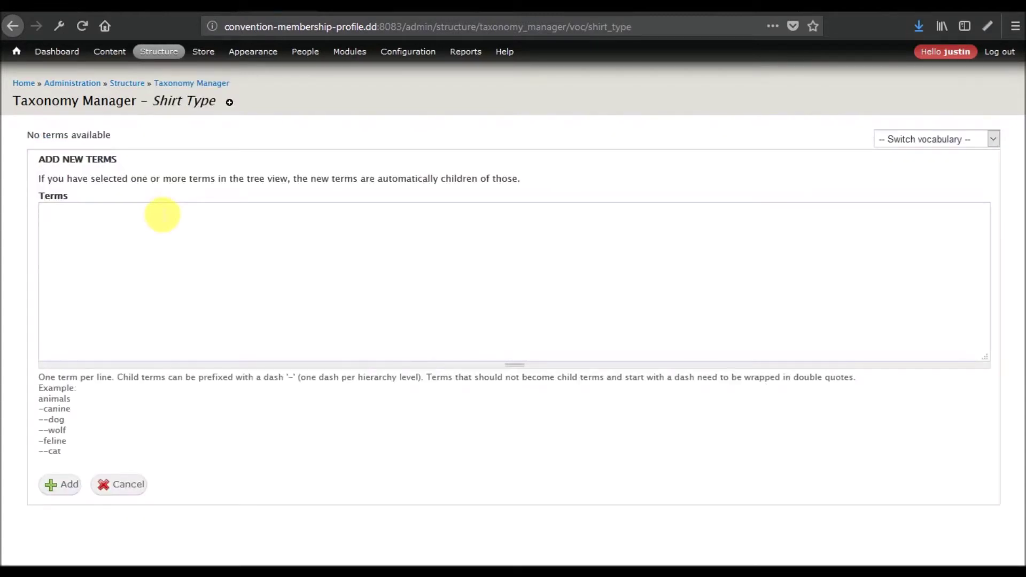
type("Gold")
key("BackSpace")
type("f/Polo T0-")
key("BackSpace")
type("-shirt ")
type("Tan")
type("k Top")
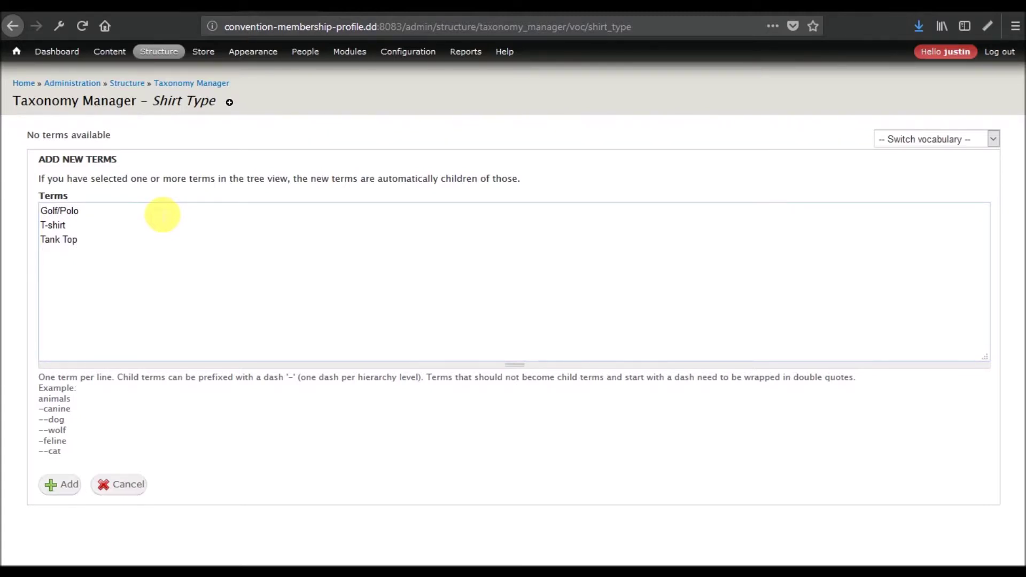
key("Return")
type("Hoodie")
left_click(61, 485)
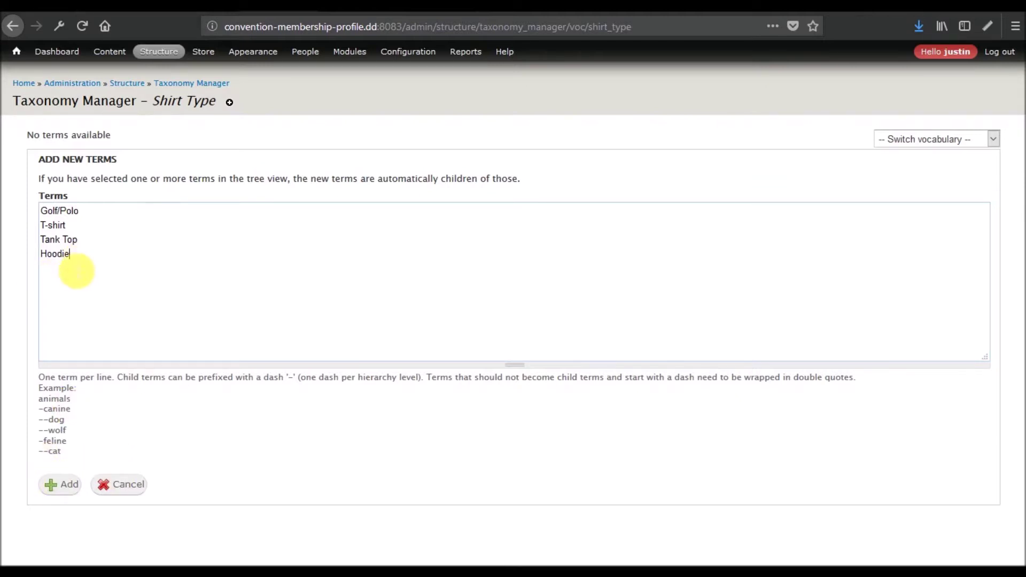
Submit the four entered shirt types to the Shirt Type vocabulary.
left_click(62, 254)
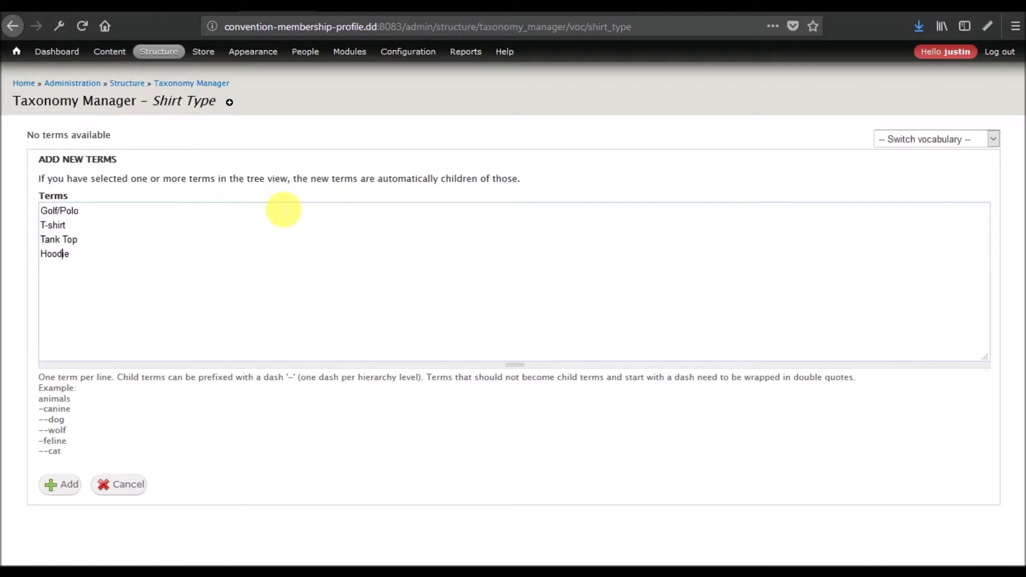
left_click(115, 260)
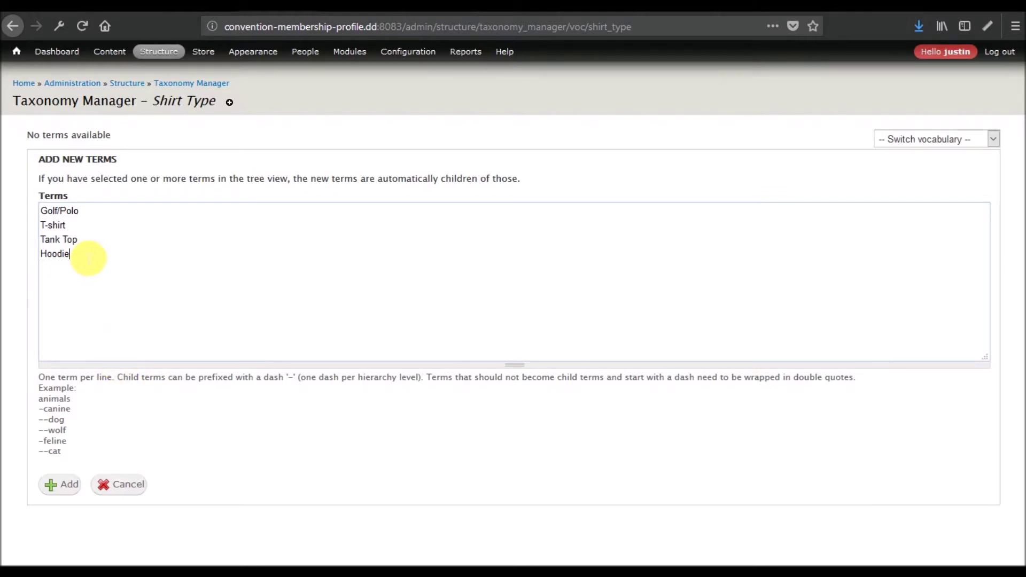
left_click(68, 495)
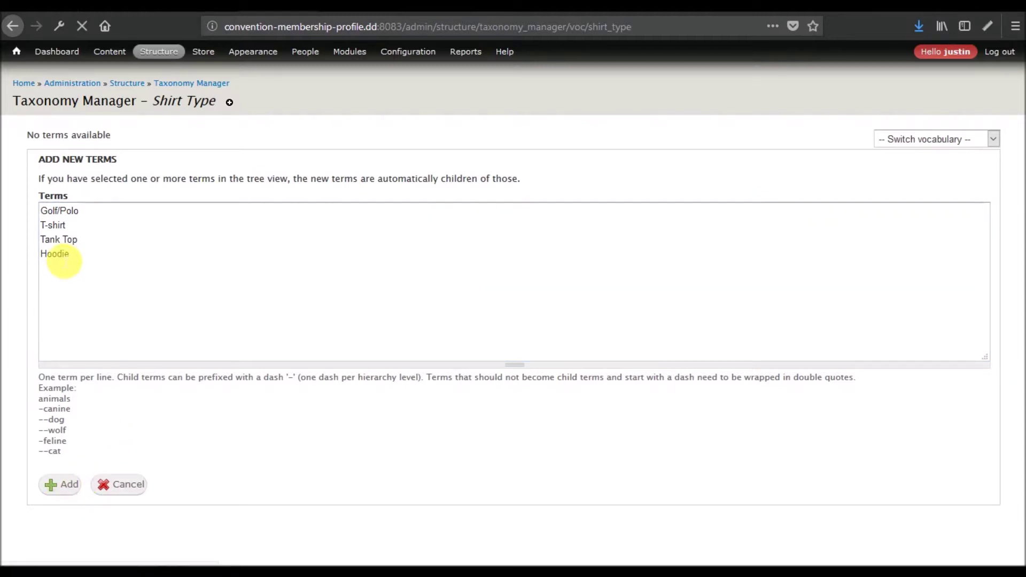
Add the terms Websites, SEO and Security to the Speaker Topics vocabulary.
left_click(184, 86)
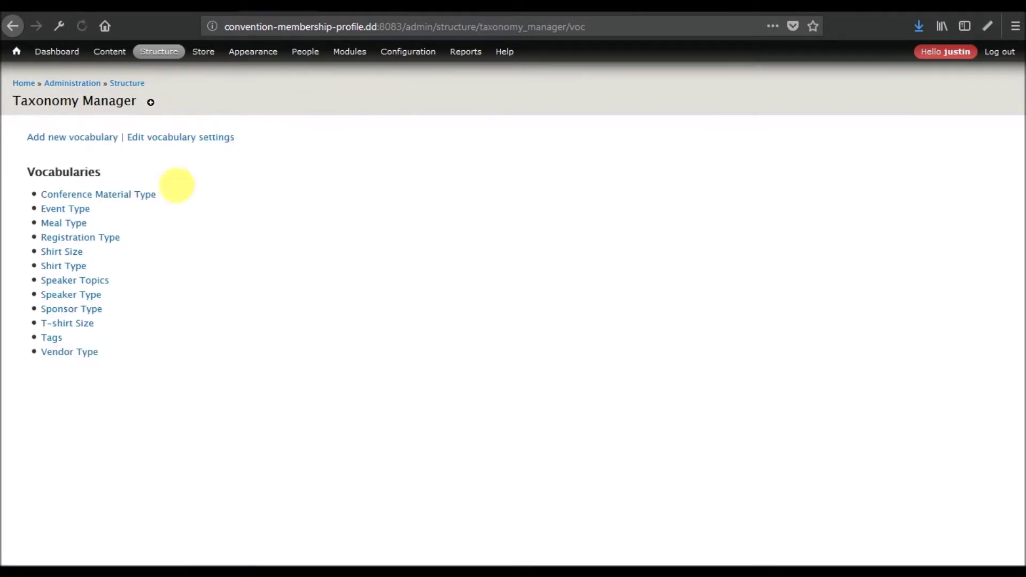
left_click(69, 281)
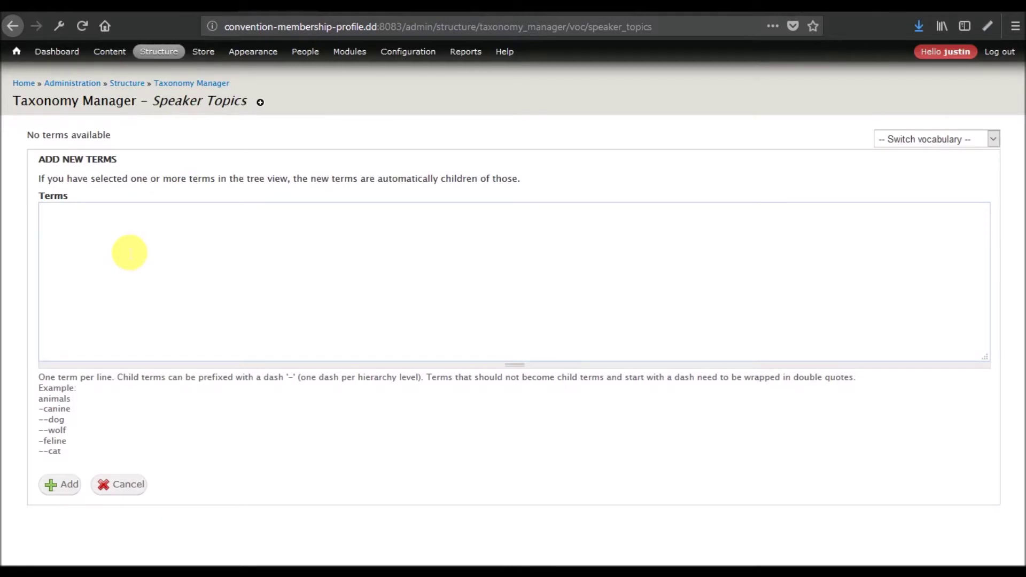
type("Websites")
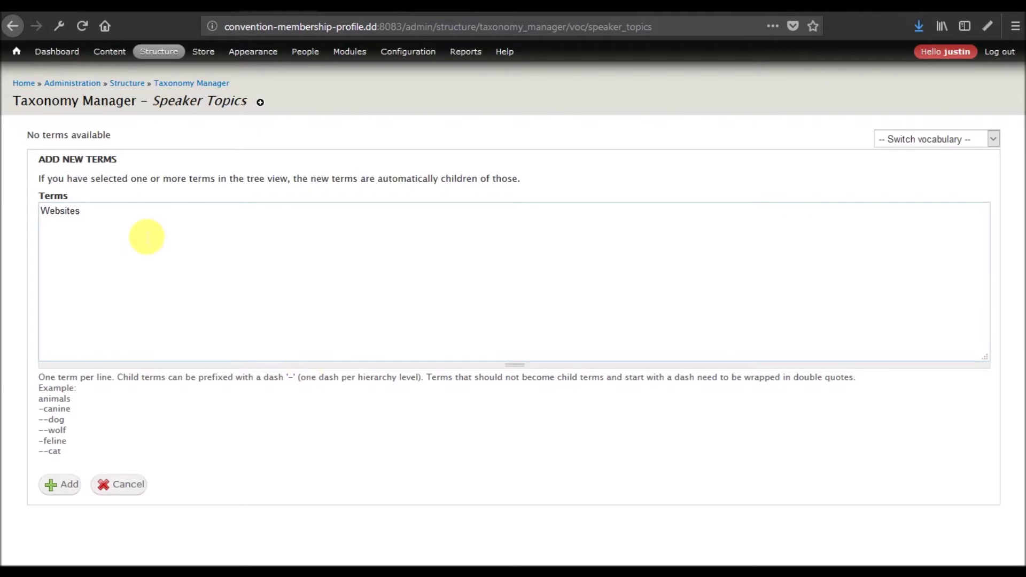
key("Return")
type("SEO")
key("Return")
type("Security")
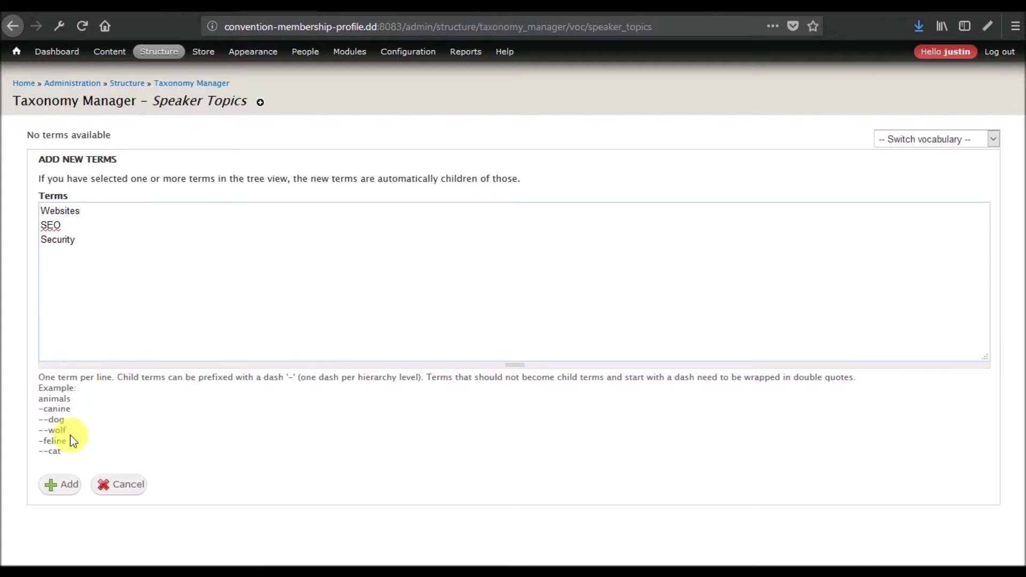
left_click(63, 484)
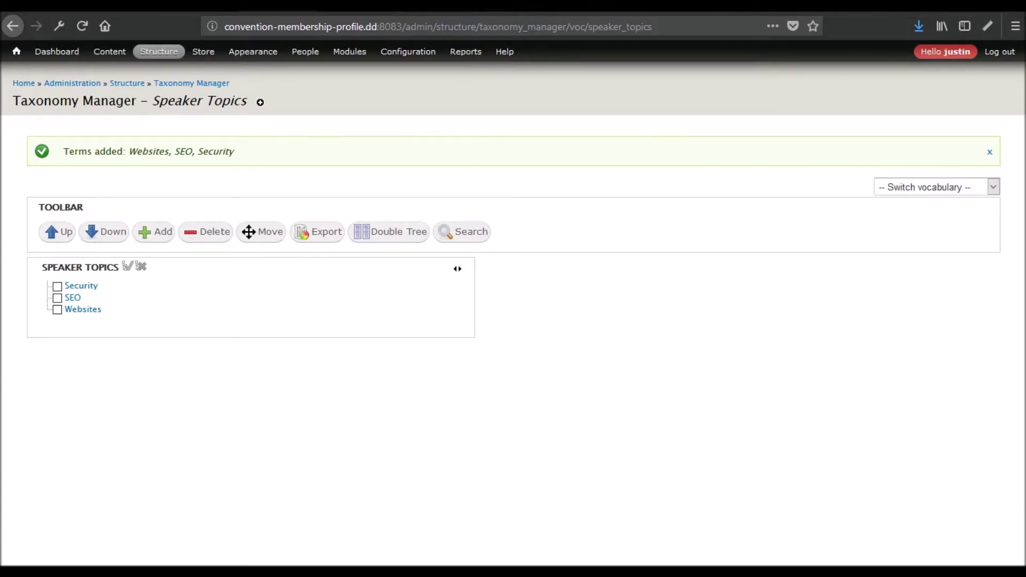
Check the Notepad list and draft Bronze, Silver and Gold as terms for the Speaker Type vocabulary.
left_click(193, 84)
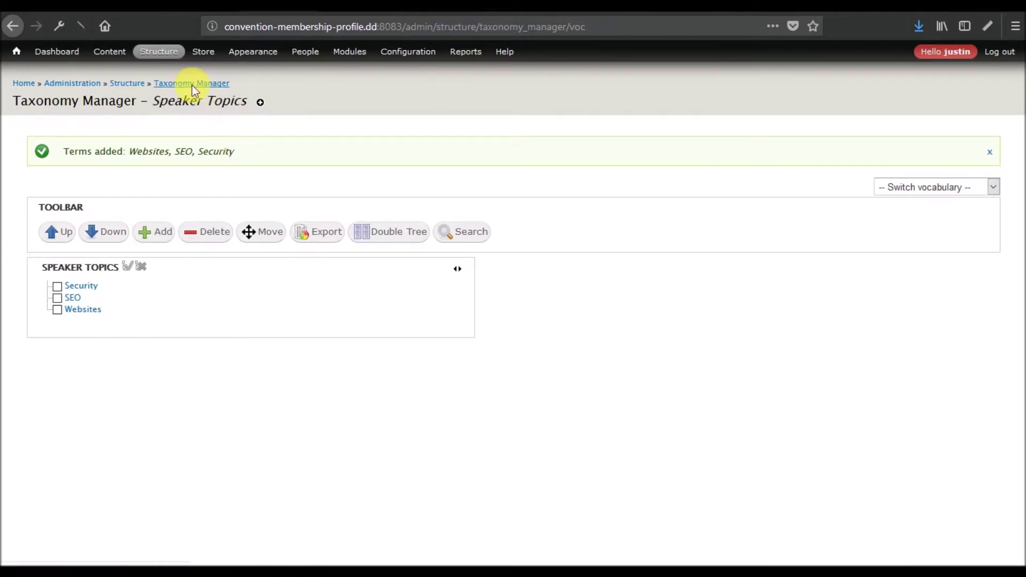
left_click(68, 294)
left_click(169, 256)
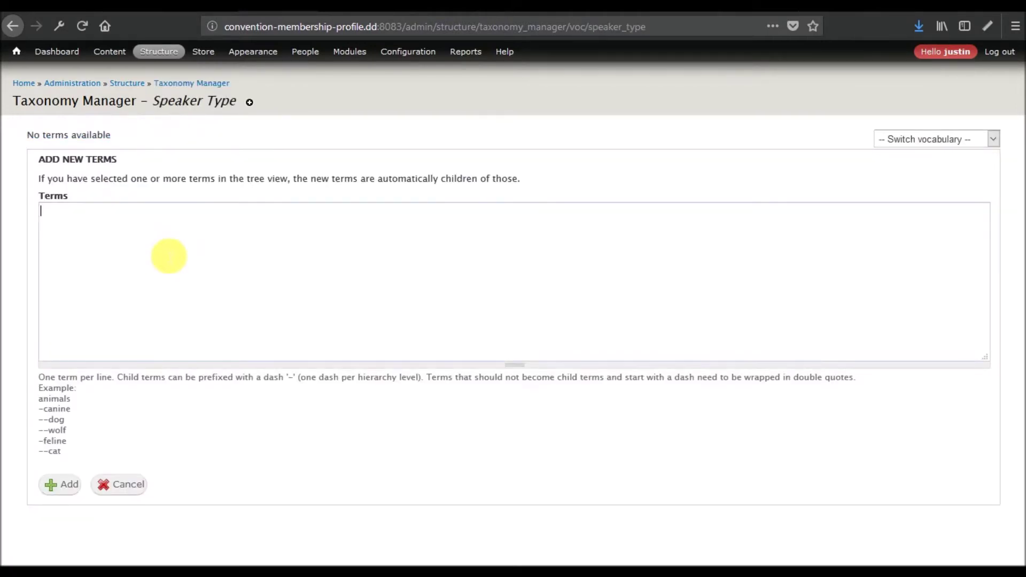
key("alt+Tab")
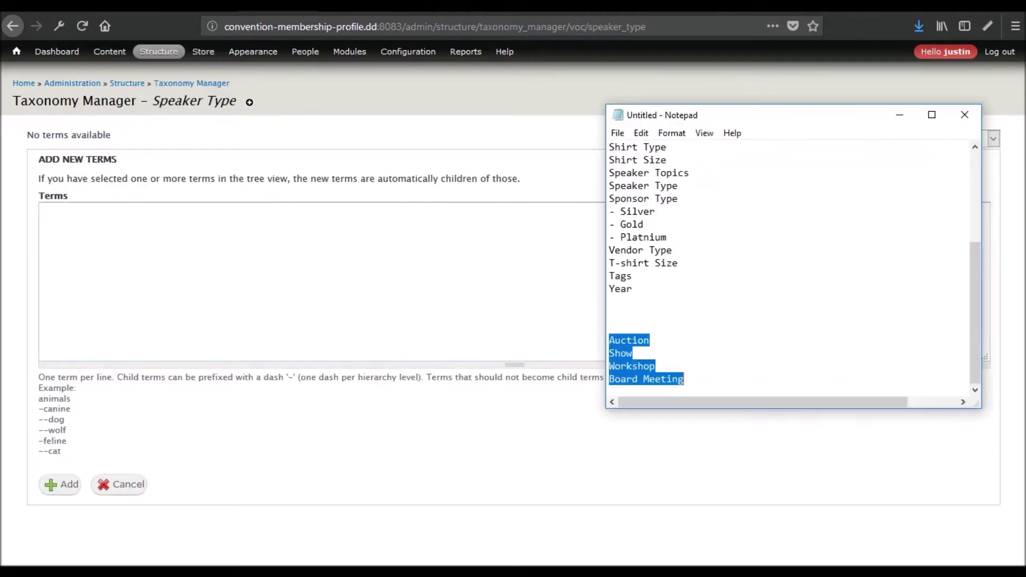
left_click(685, 237)
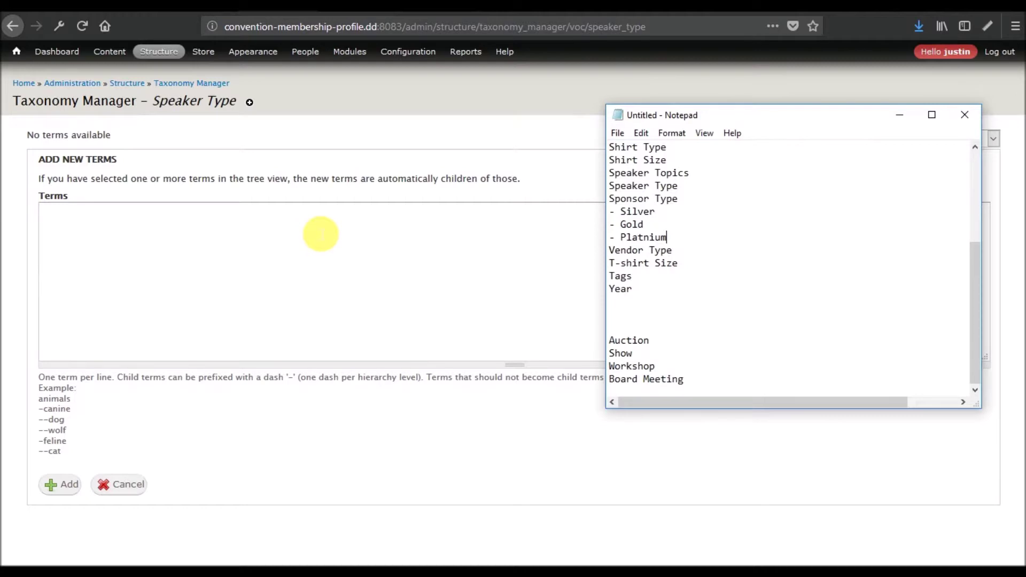
left_click(321, 234)
type("Bronze")
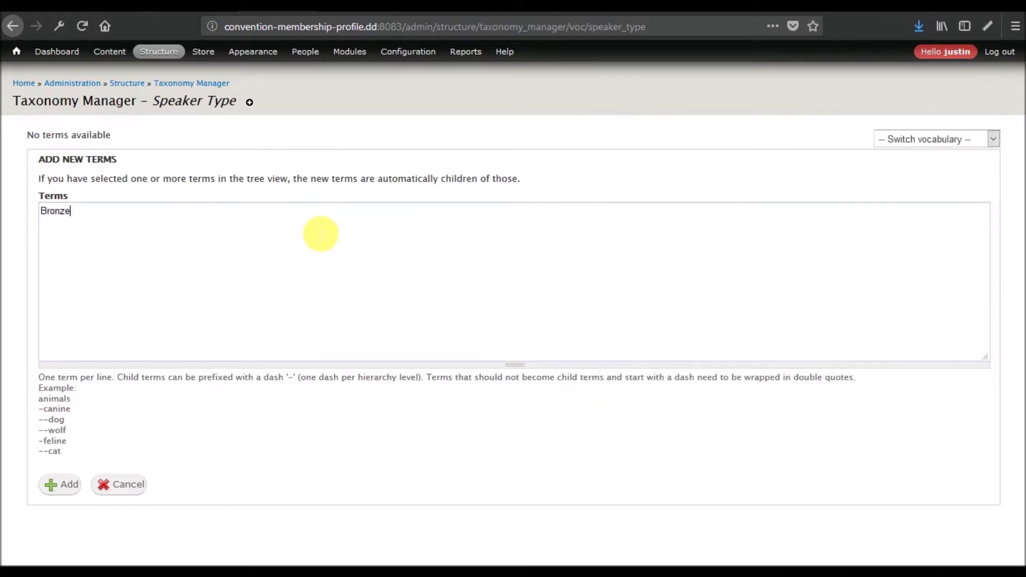
key("Return")
type("Silver")
key("Return")
type("Gold")
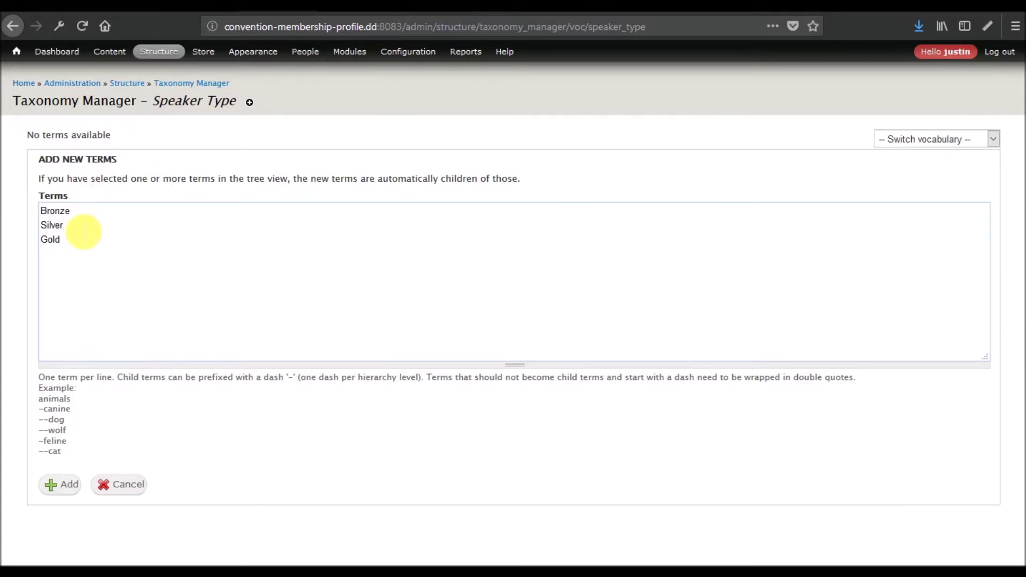
Replace the drafted Speaker Type terms with PHD and Teacher or Professor.
left_click_drag(73, 238, 40, 212)
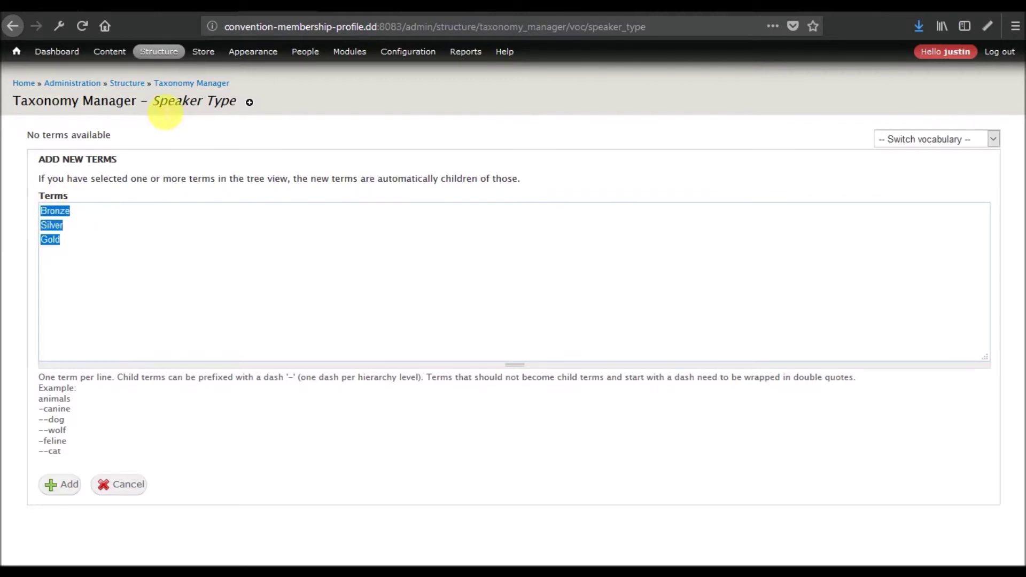
left_click(395, 573)
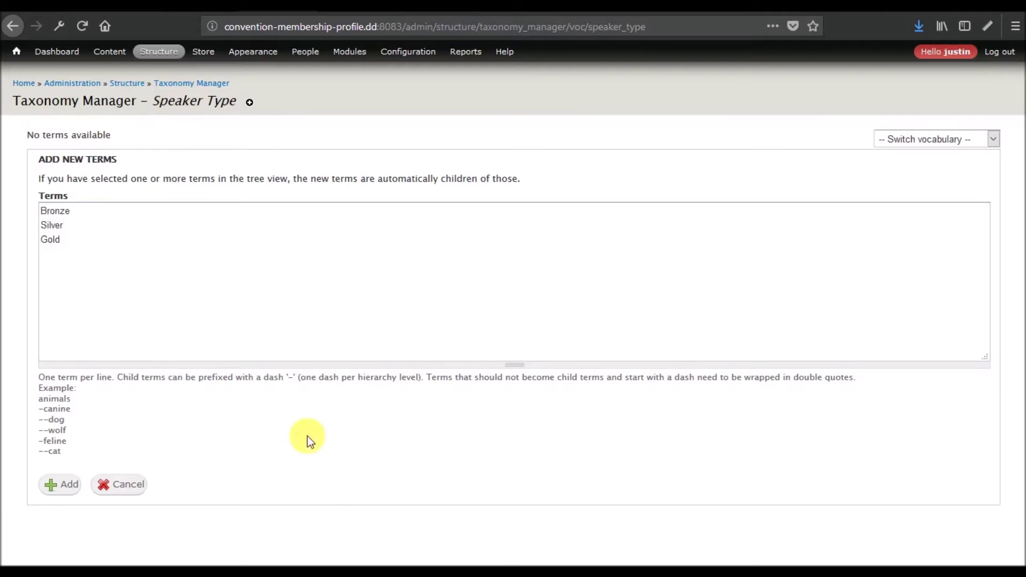
double_click(121, 266)
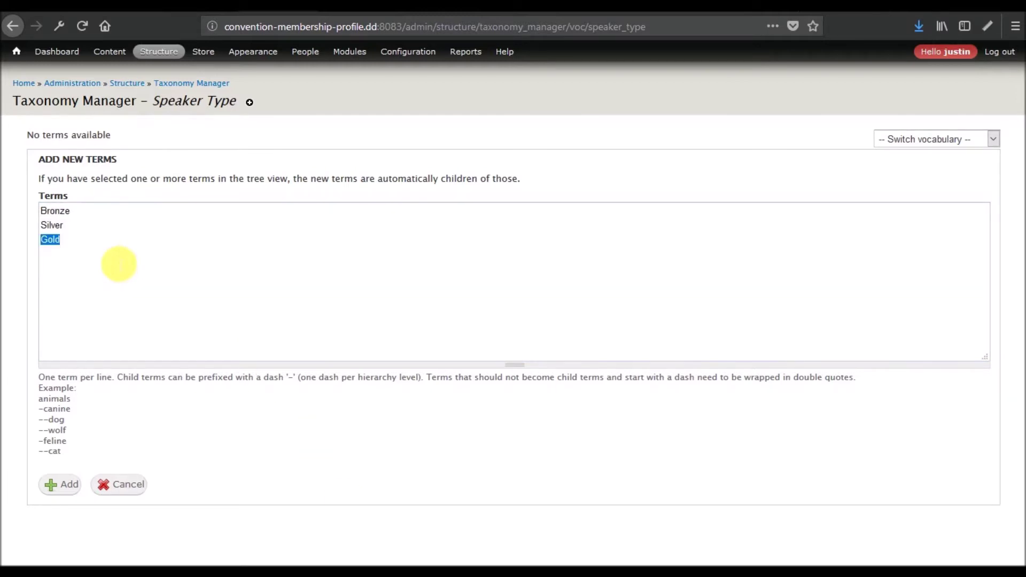
left_click_drag(119, 252, 19, 218)
type("Ph")
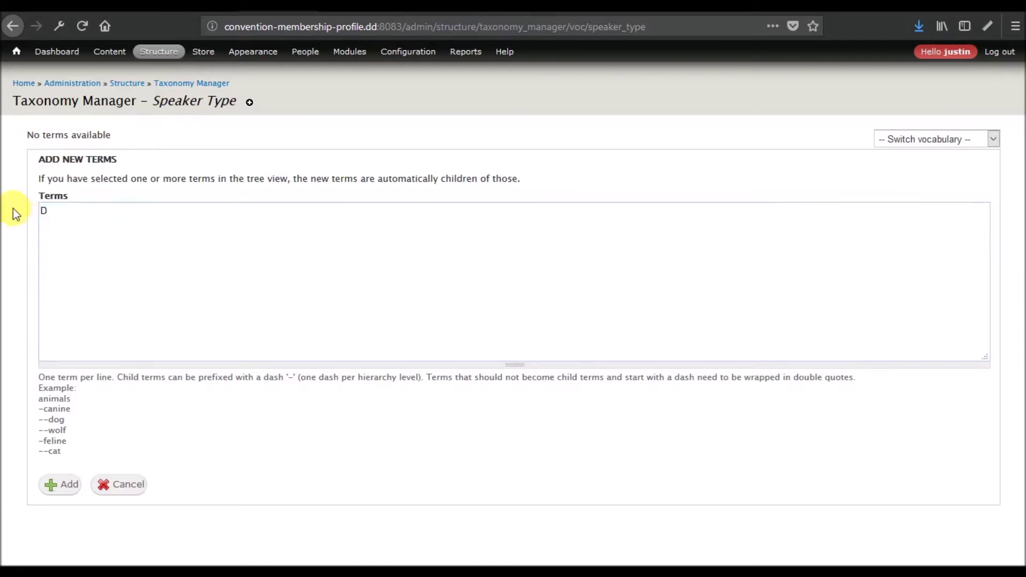
key("BackSpace")
type("HD")
key("Return")
type("Teacher or Professor")
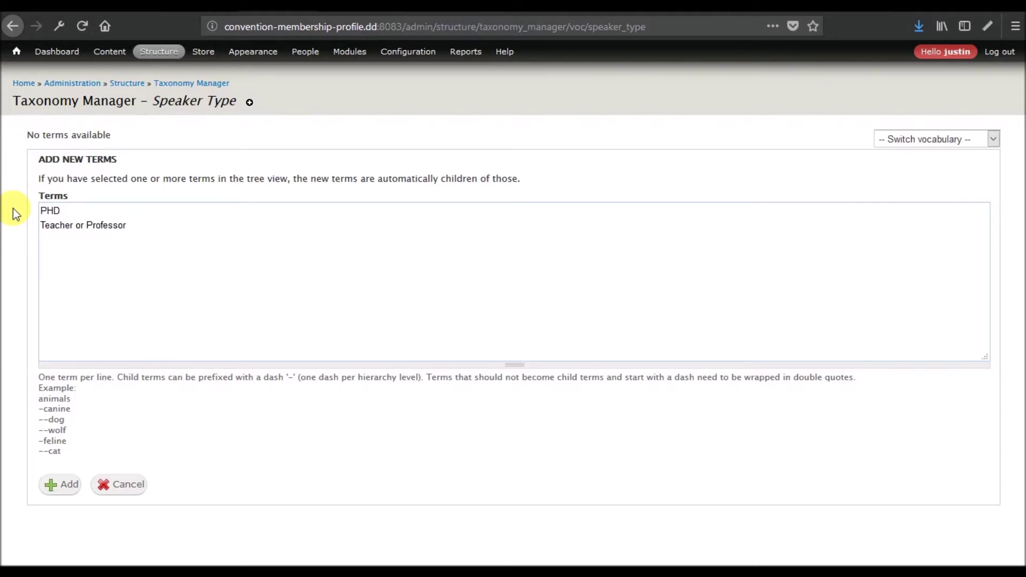
Erase the drafted Teacher or Professor term from the Speaker Type entries.
key("BackSpace")
key("BackSpace")
key("BackSpace")
key("BackSpace")
key("BackSpace")
key("BackSpace")
key("BackSpace")
key("BackSpace")
key("BackSpace")
key("BackSpace")
key("BackSpace")
key("BackSpace")
key("BackSpace")
key("BackSpace")
key("BackSpace")
key("BackSpace")
key("BackSpace")
key("BackSpace")
key("BackSpace")
key("BackSpace")
key("BackSpace")
key("BackSpace")
Enter Bronze, Silver and Gold as the new terms for the Sponsor Type vocabulary, replacing the pasted event list.
left_click(191, 83)
left_click(68, 310)
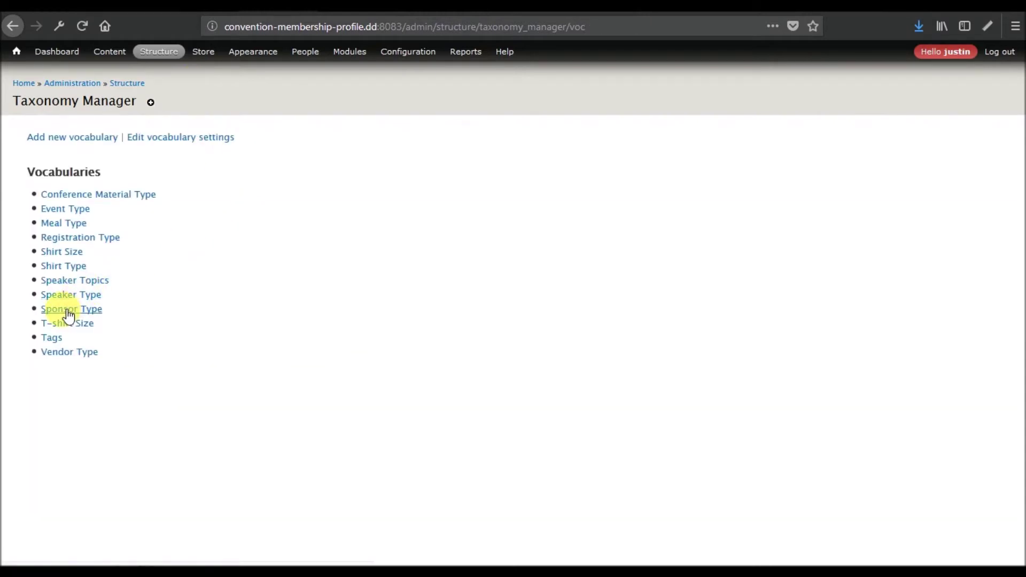
left_click(126, 261)
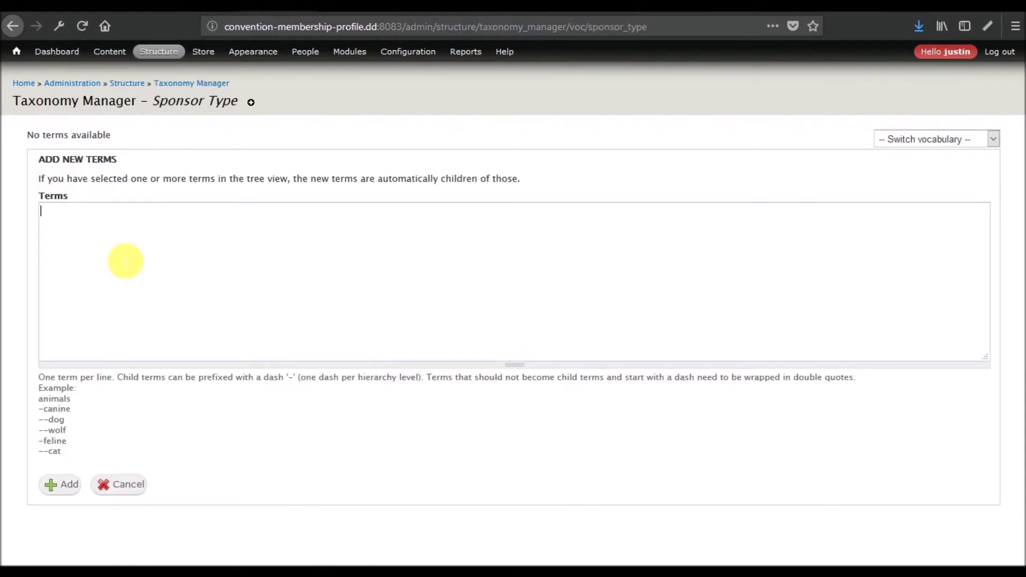
type("Auction Show Workshop Board Meeting")
left_click_drag(125, 261, 25, 208)
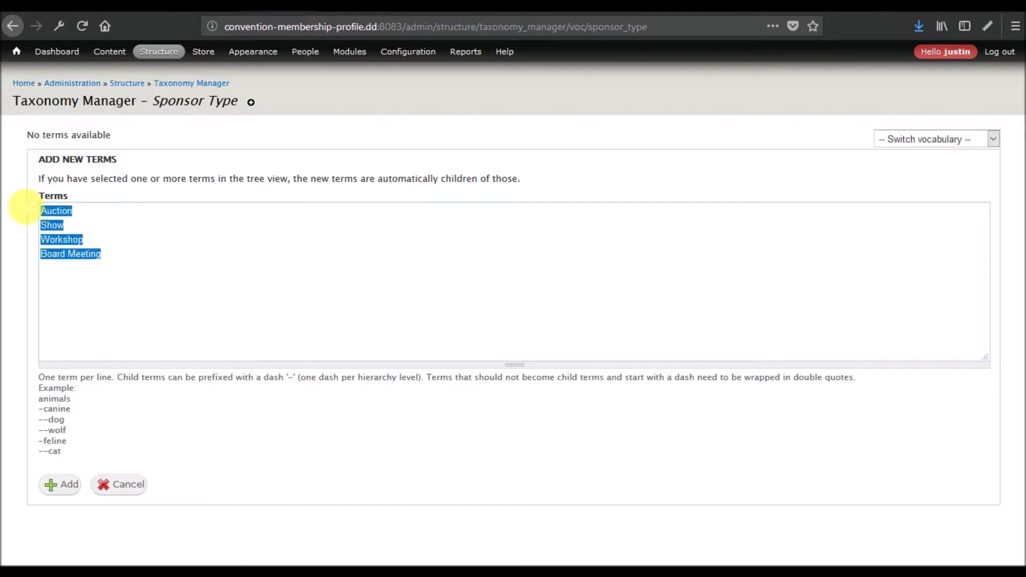
type("Bronze Packag")
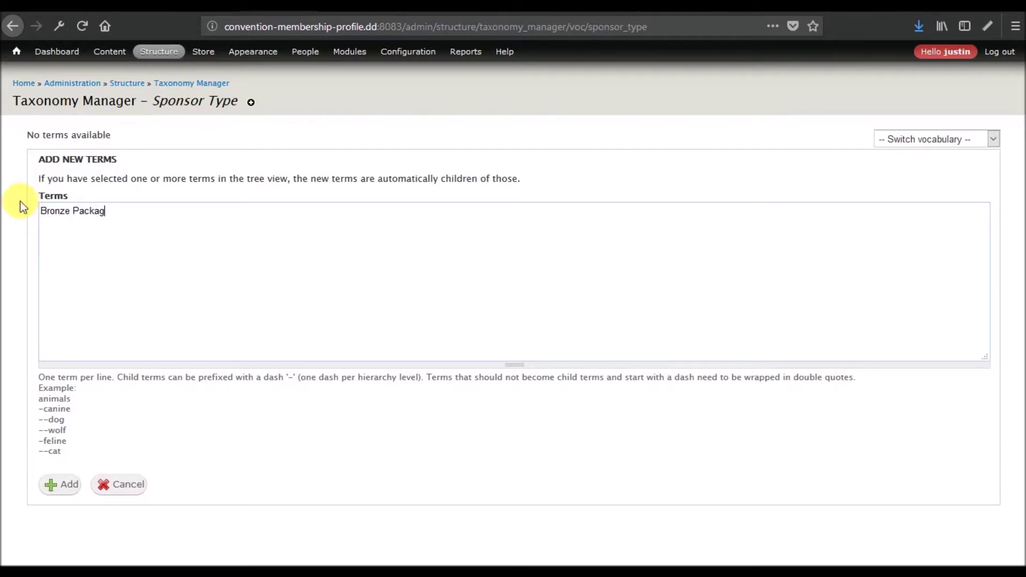
key("BackSpace")
key("BackSpace")
key("BackSpace")
key("BackSpace")
key("BackSpace")
key("BackSpace")
key("BackSpace")
key("BackSpace")
key("Return")
type("Silver")
key("Return")
type("Gold")
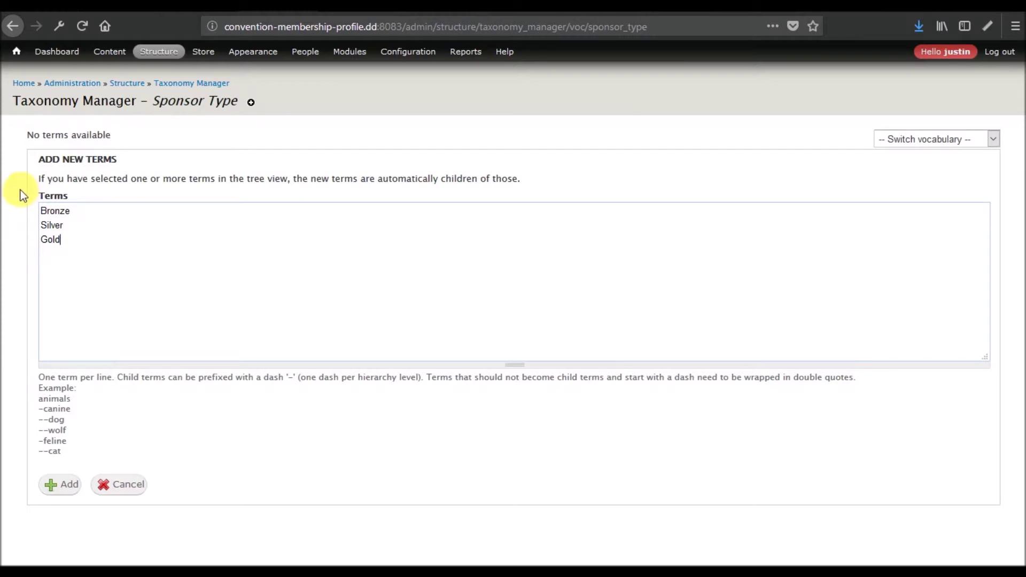
Submit the three entered terms to the Sponsor Type vocabulary.
left_click_drag(41, 211, 90, 262)
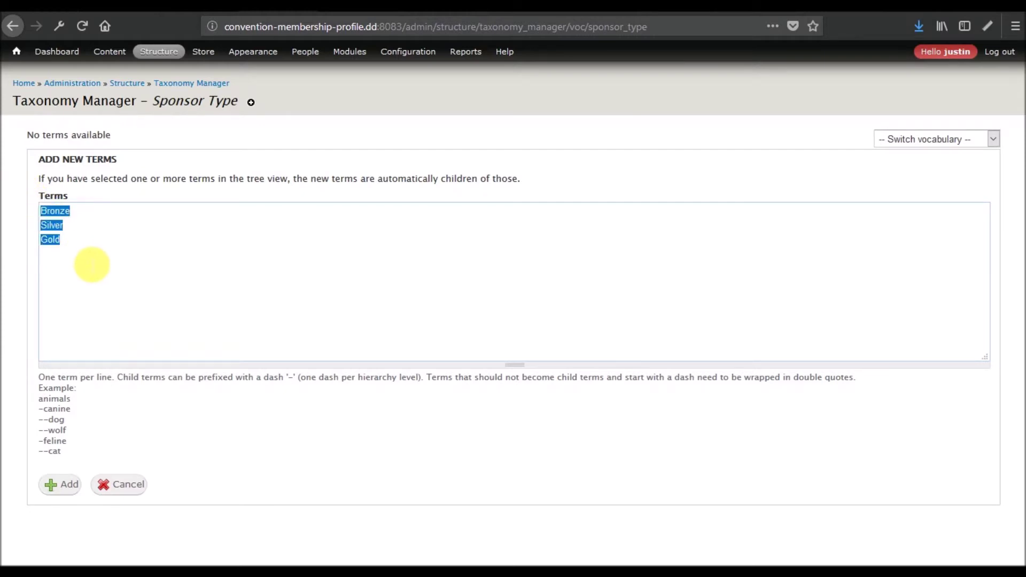
left_click(77, 248)
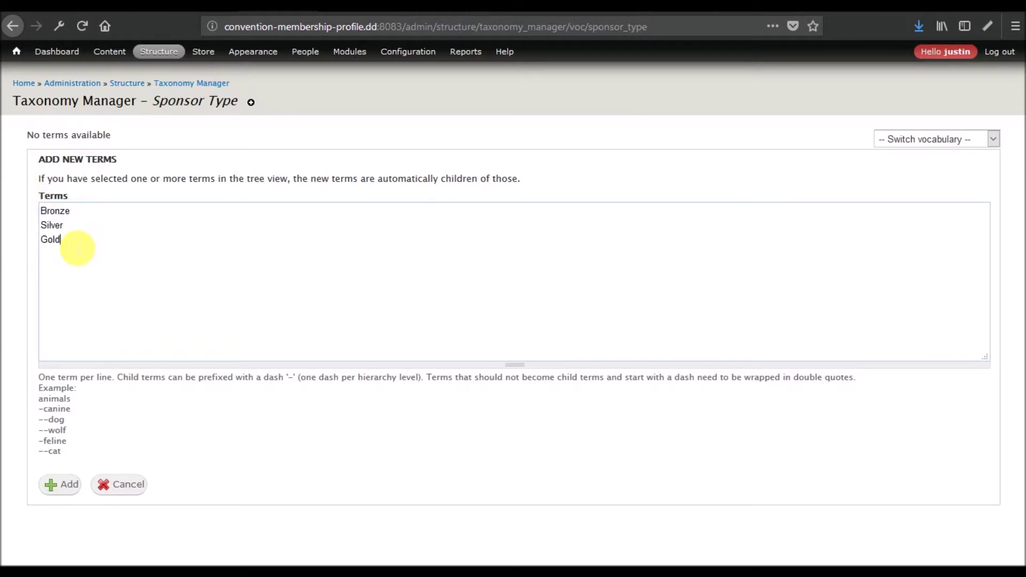
left_click_drag(78, 248, 43, 213)
left_click(128, 234)
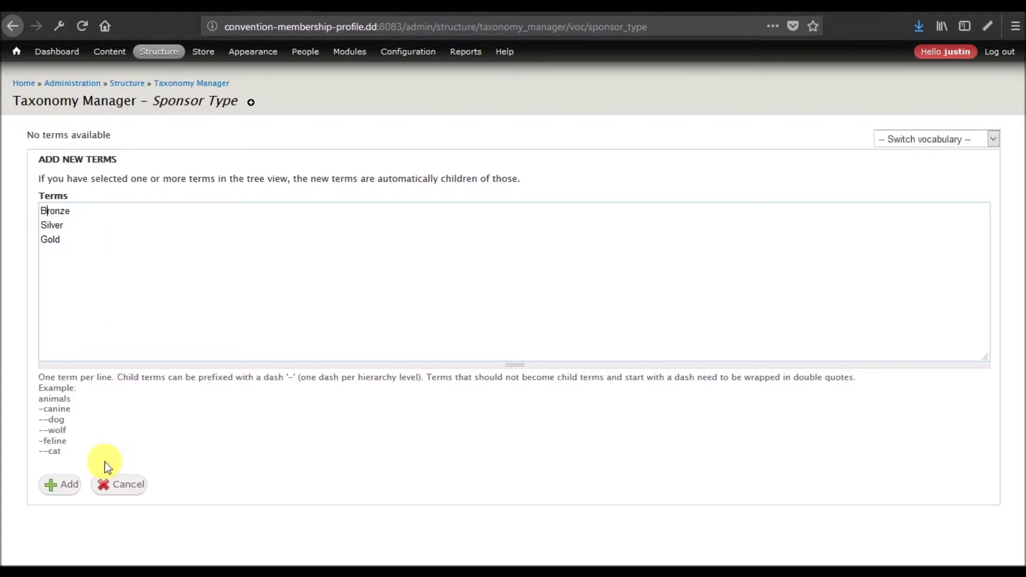
left_click(65, 485)
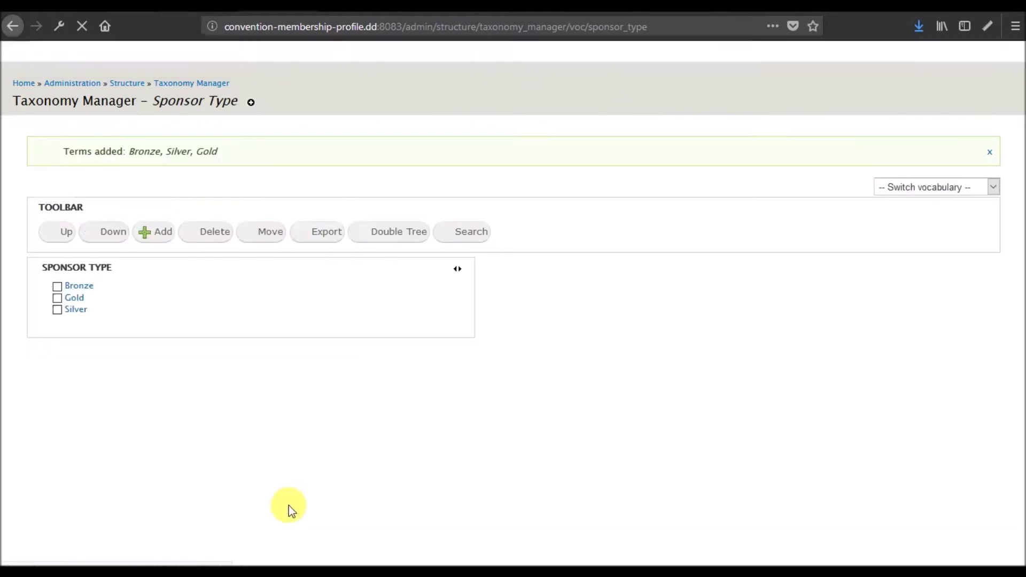
Check the T-shirt Size vocabulary for terms in Taxonomy Manager and return to the vocabulary list.
left_click(168, 84)
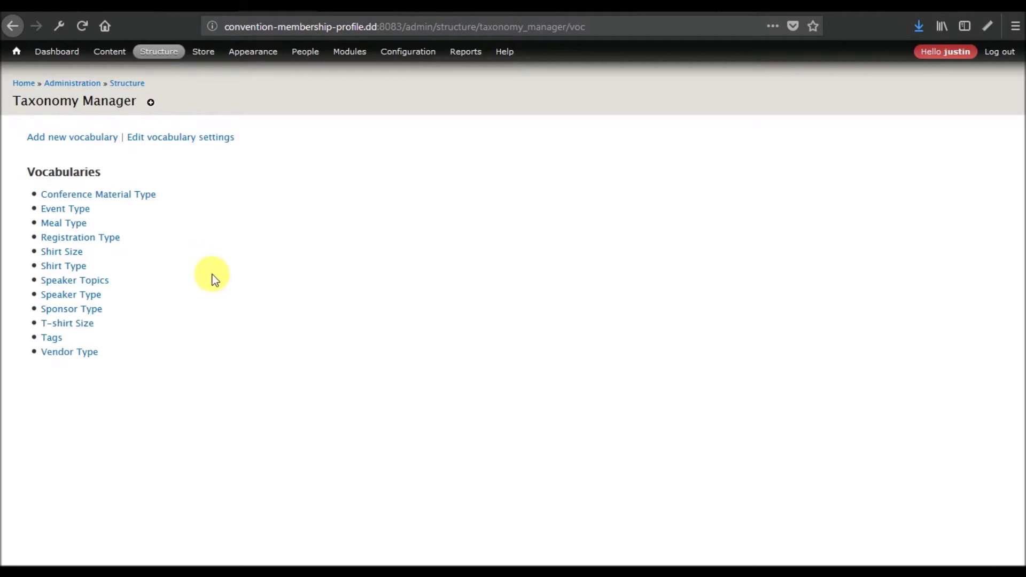
left_click(68, 323)
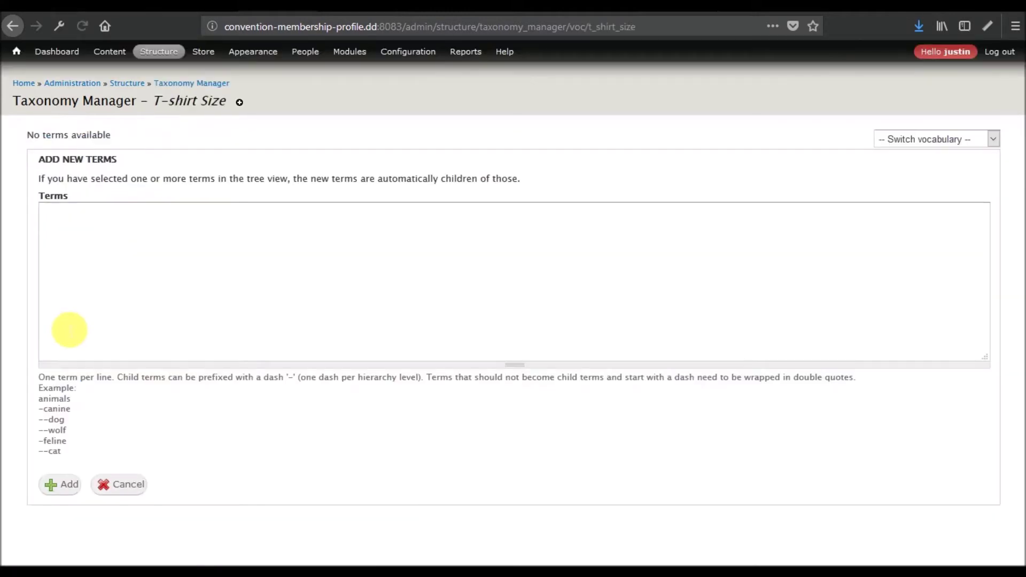
left_click(182, 84)
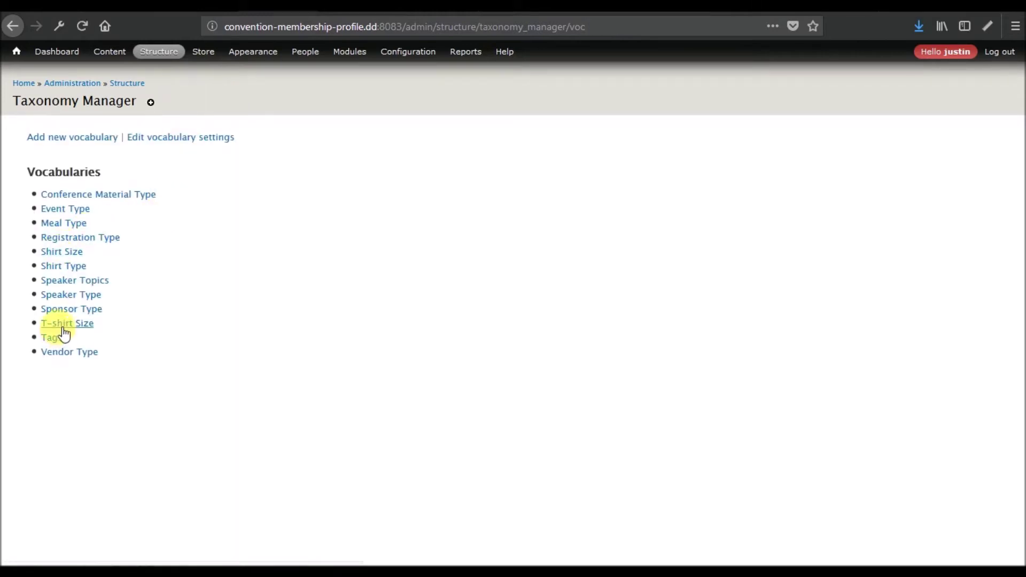
Add Bronze, Silver and Gold as terms of the Vendor Type vocabulary.
left_click(82, 354)
left_click(157, 281)
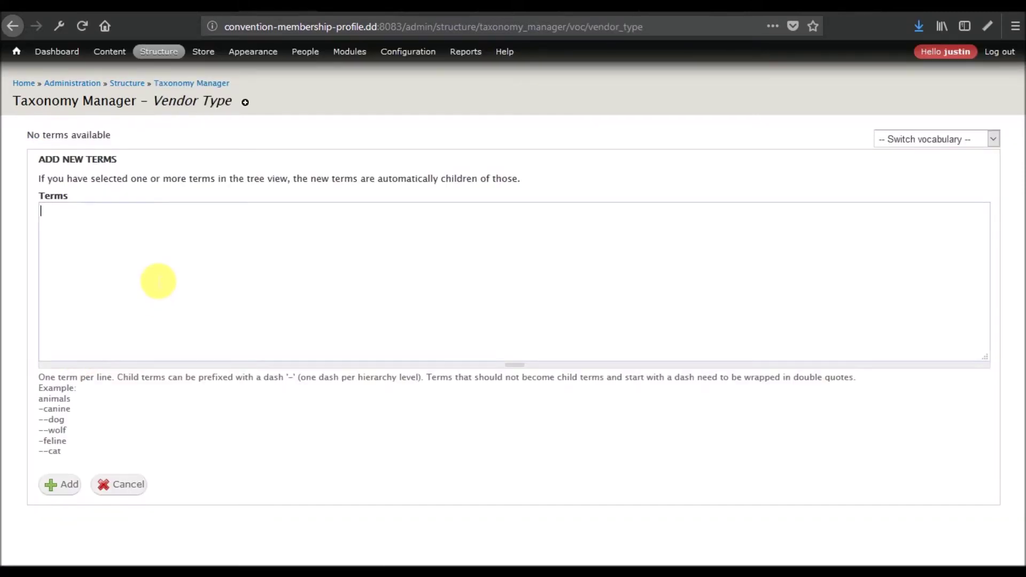
type("Bronze")
key("Return")
type("Silver")
key("Return")
type("Gold")
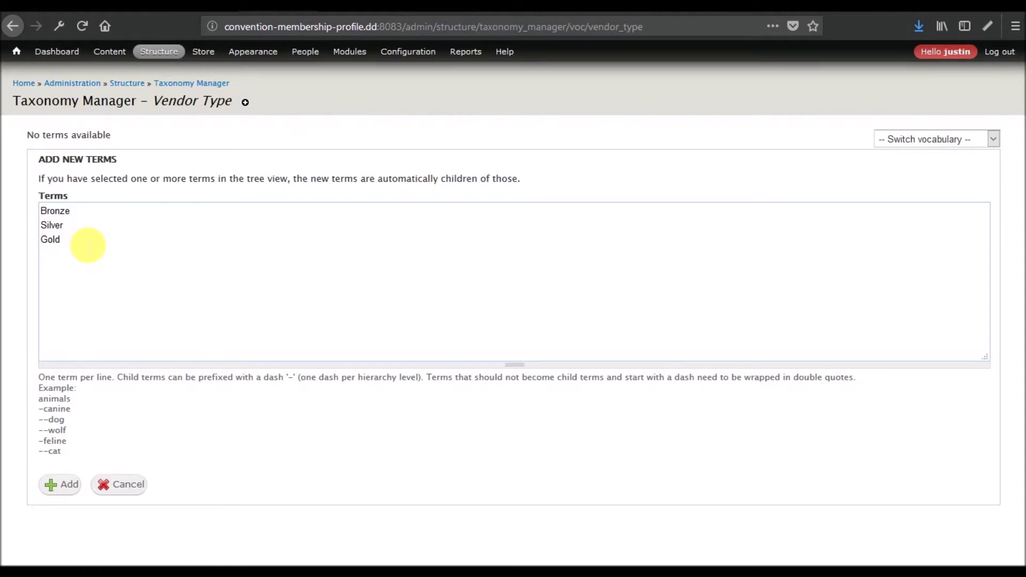
left_click_drag(75, 212, 22, 213)
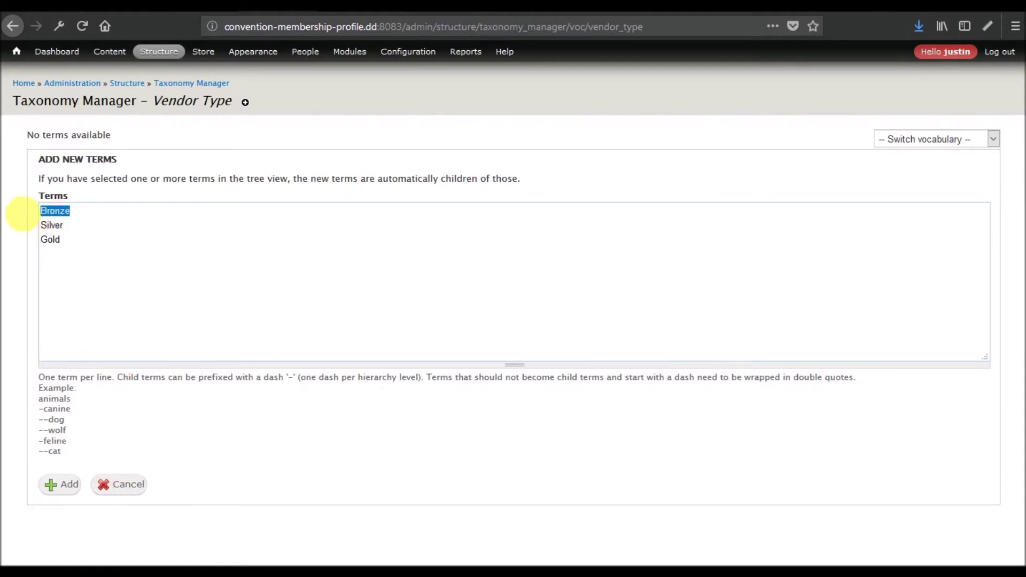
left_click(60, 211)
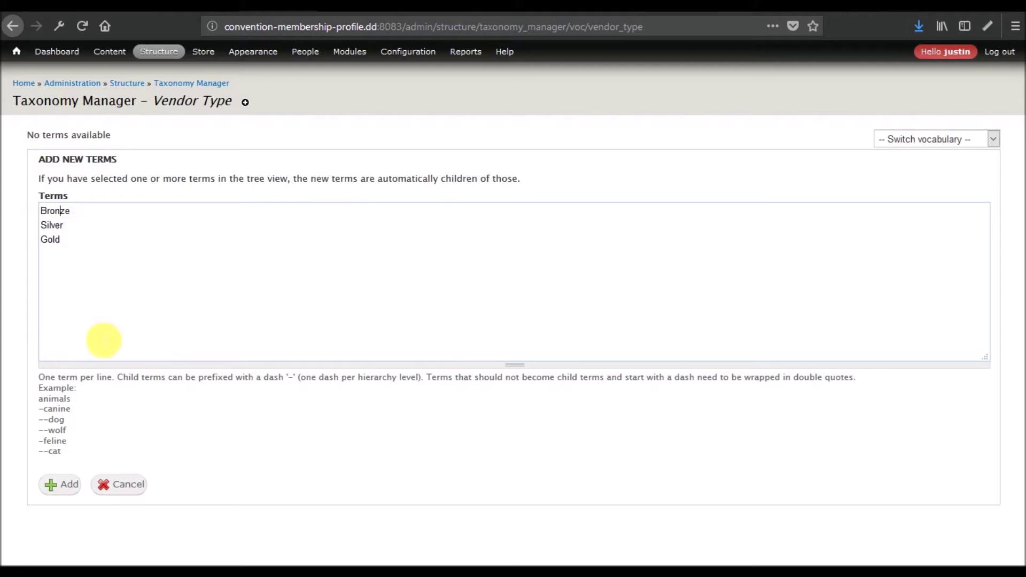
left_click(67, 485)
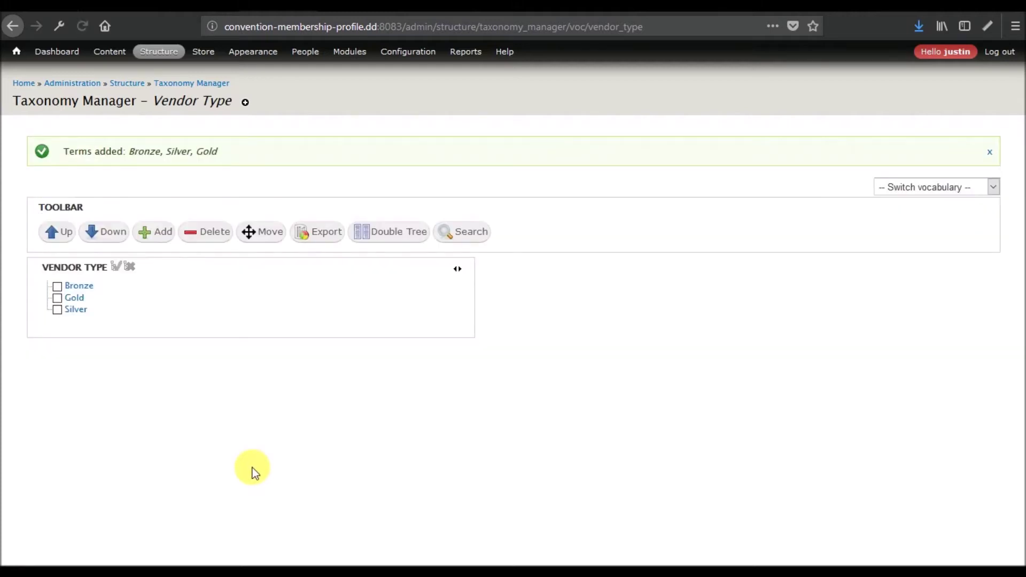
Delete the T-shirt Size vocabulary through its edit form on the Taxonomy page.
left_click(176, 83)
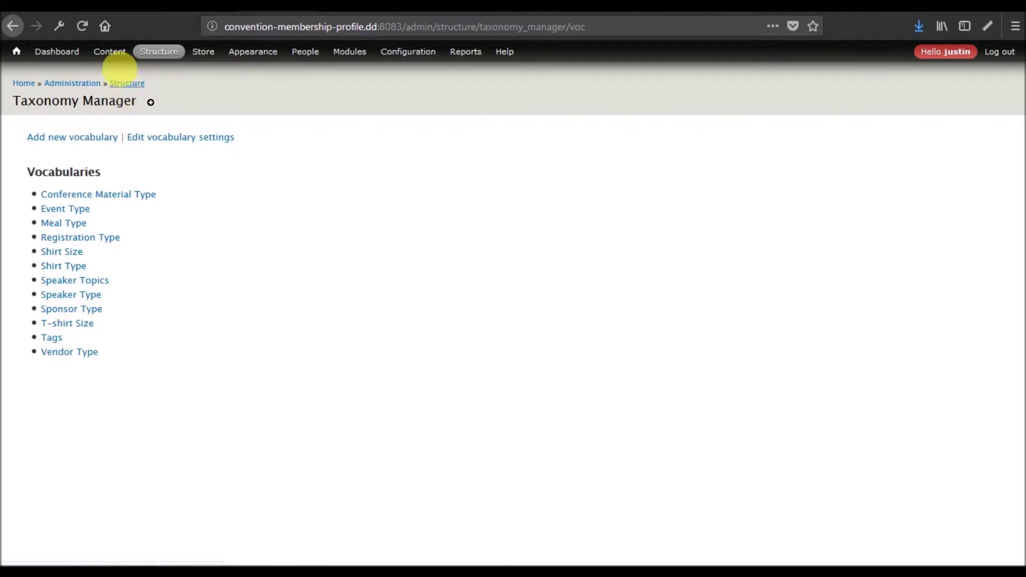
mouse_move(159, 51)
mouse_move(170, 219)
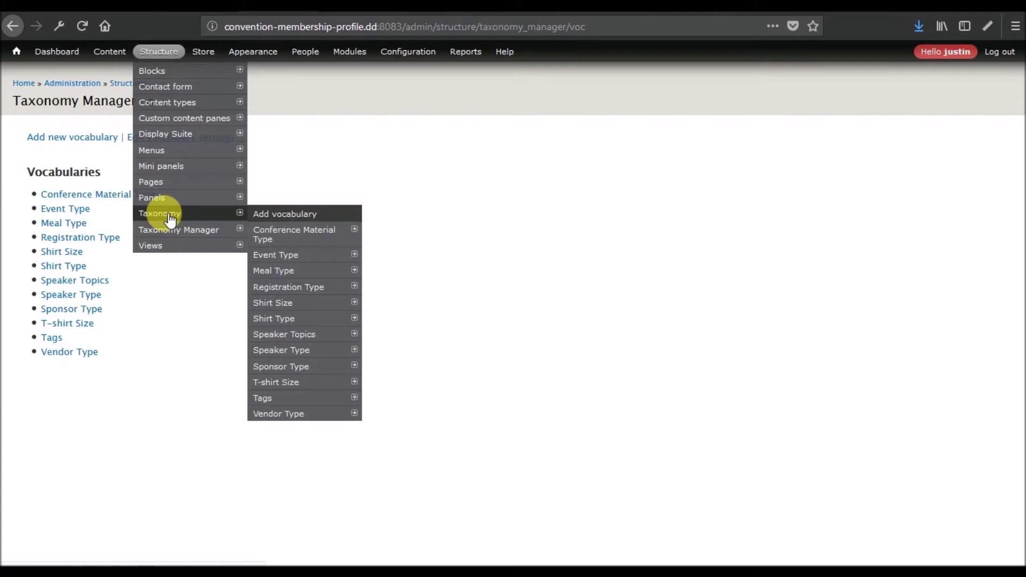
left_click(170, 216)
scroll(265, 240, "down", 2)
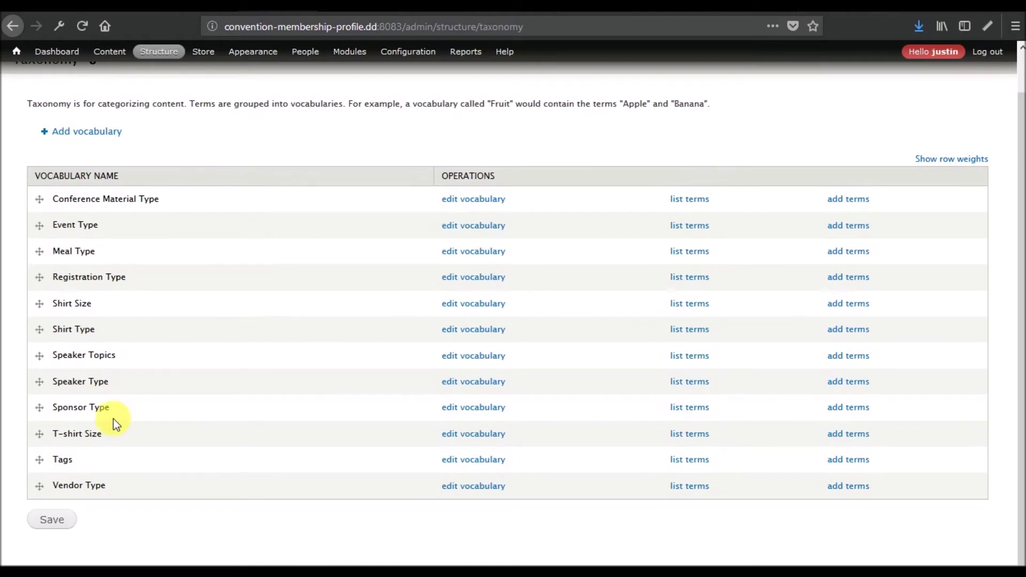
left_click(470, 435)
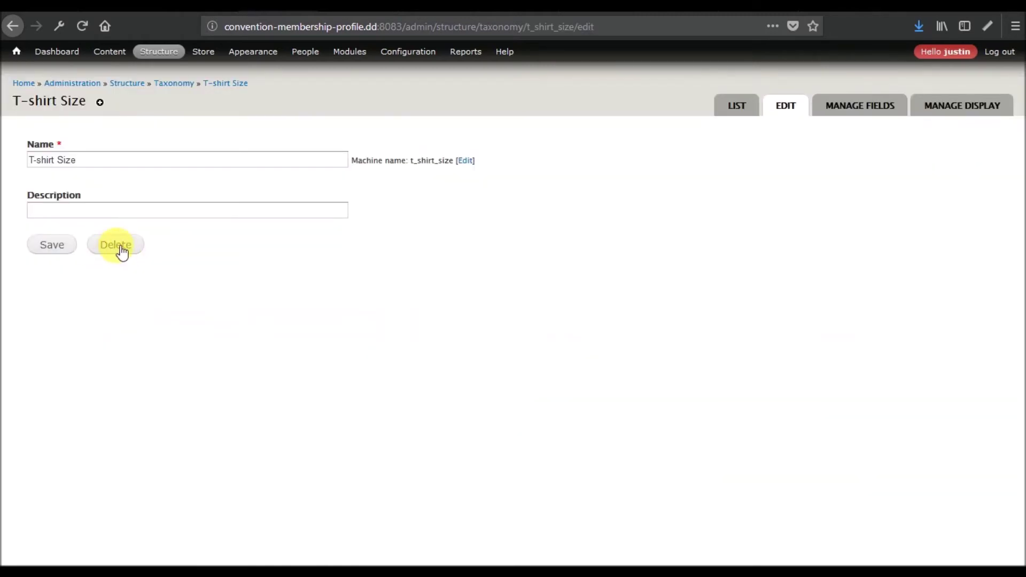
left_click(120, 247)
left_click(64, 163)
Review the term list of the Event Type vocabulary and return to the Taxonomy overview.
scroll(258, 241, "down", 2)
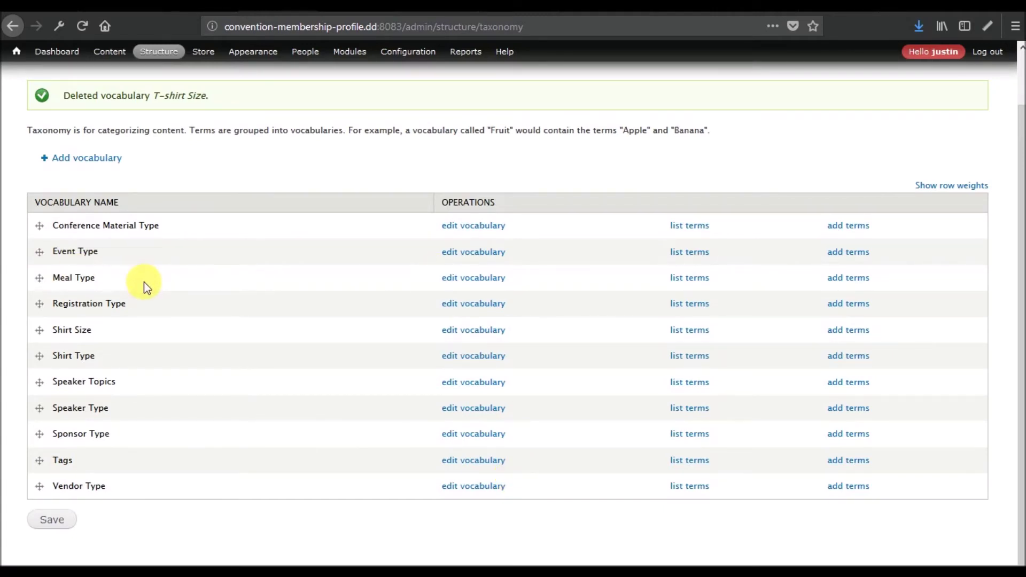
left_click(693, 255)
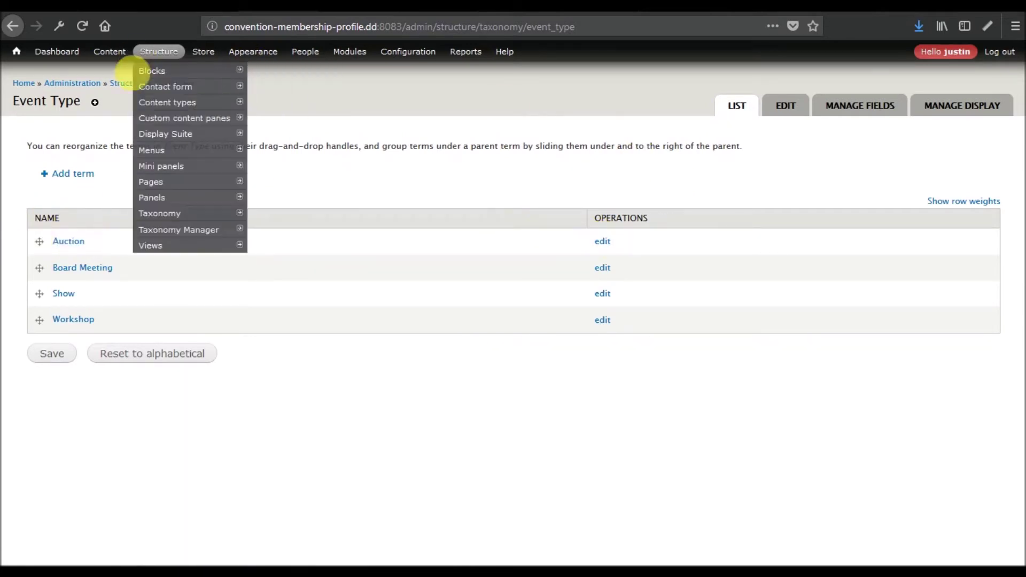
left_click(180, 87)
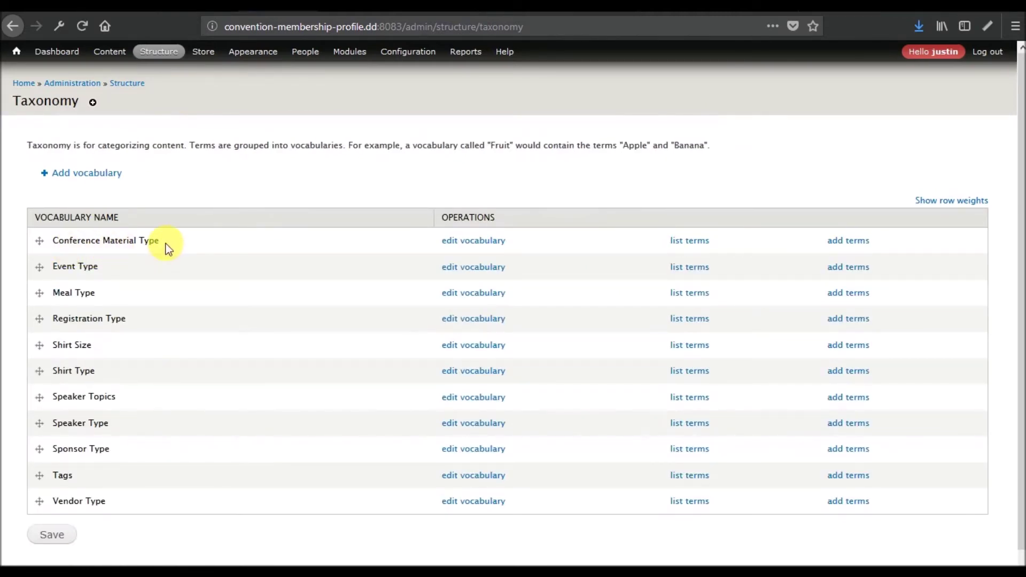
Compare the Conference Material Type vocabulary's machine name with its page address, and list its terms.
left_click(491, 246)
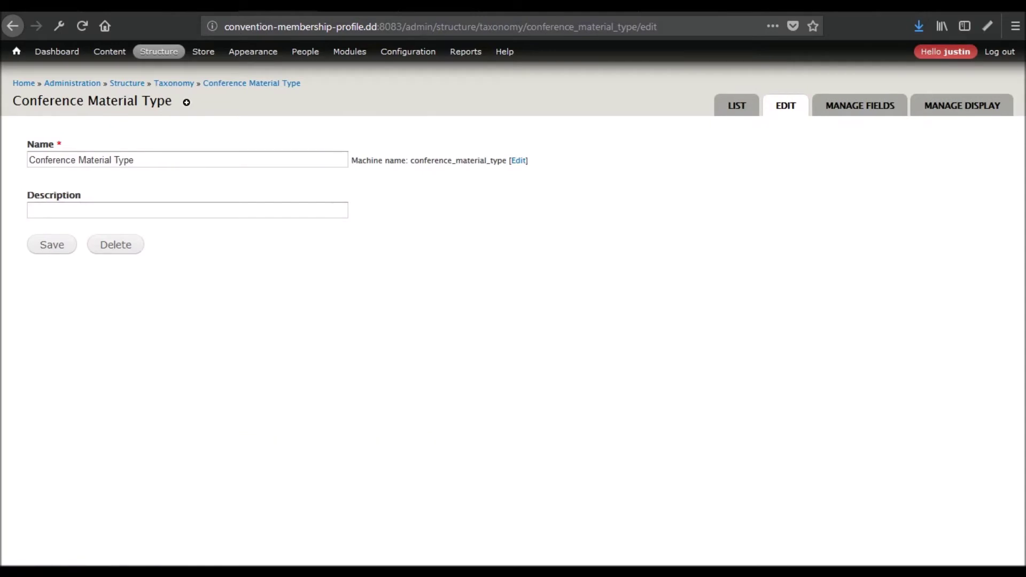
left_click_drag(527, 29, 644, 34)
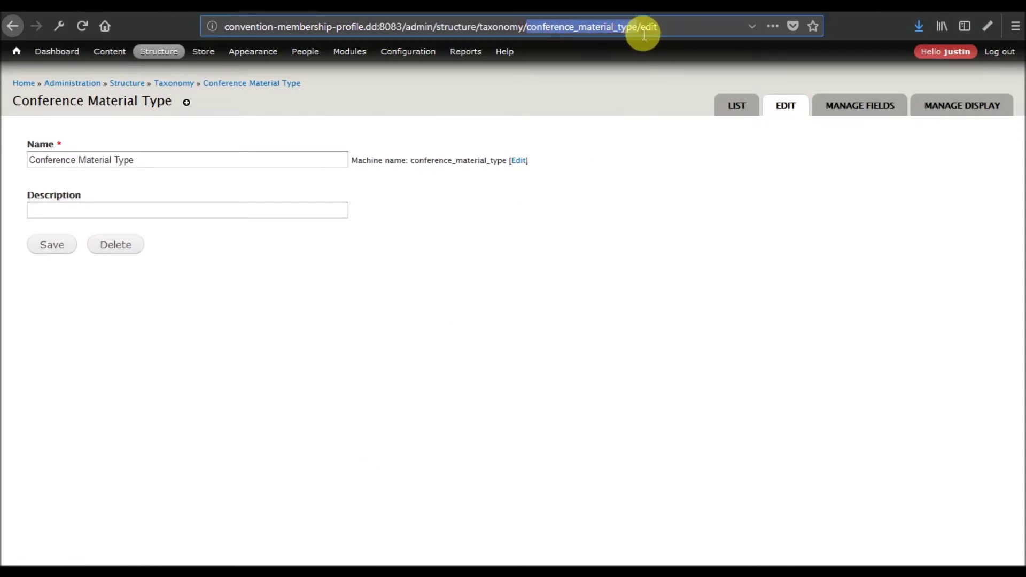
left_click_drag(503, 162, 415, 171)
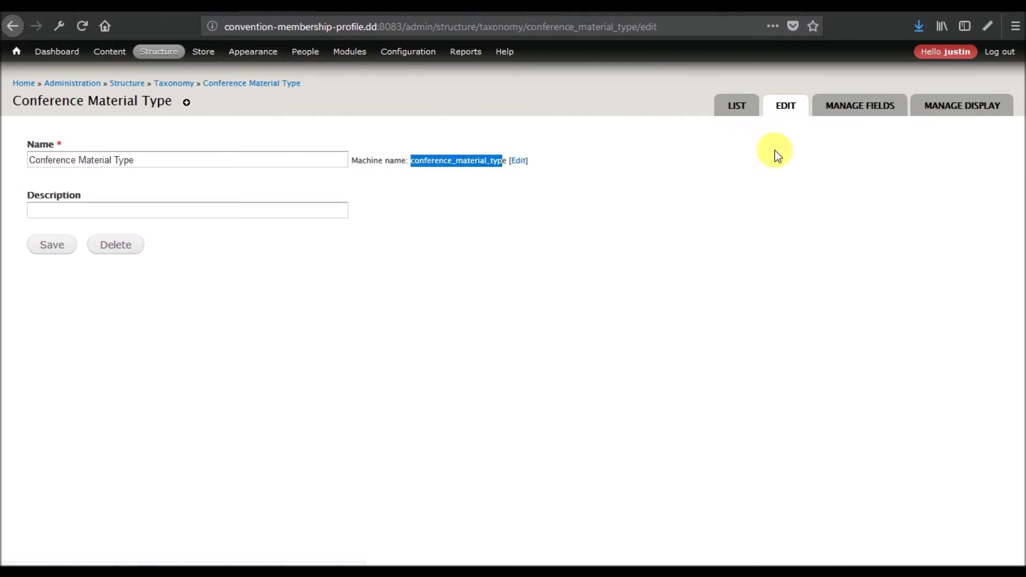
left_click(749, 110)
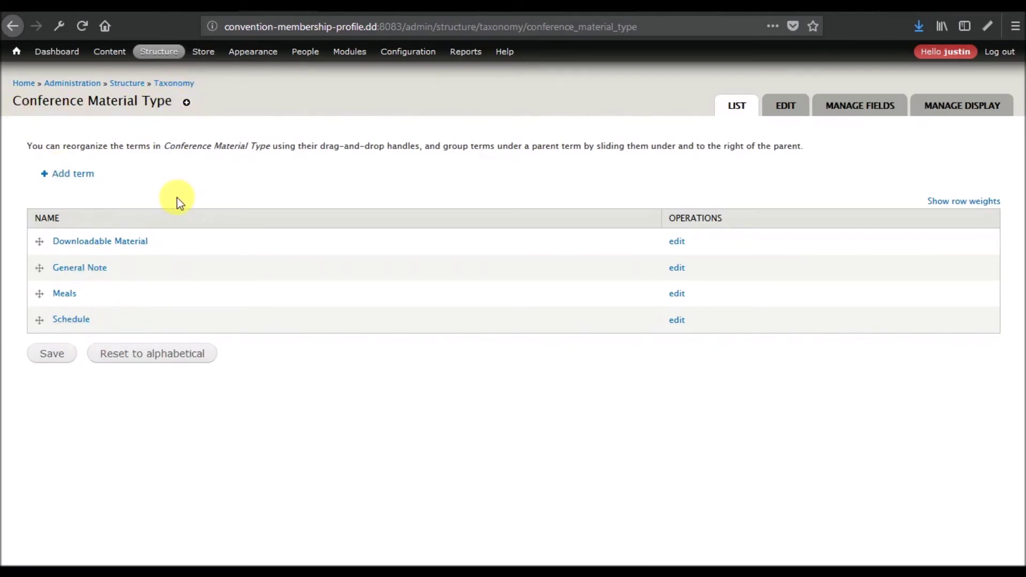
Inspect the term ID in the address of Downloadable Material's edit form in a new tab, and view the term's page.
right_click(682, 246)
left_click(706, 256)
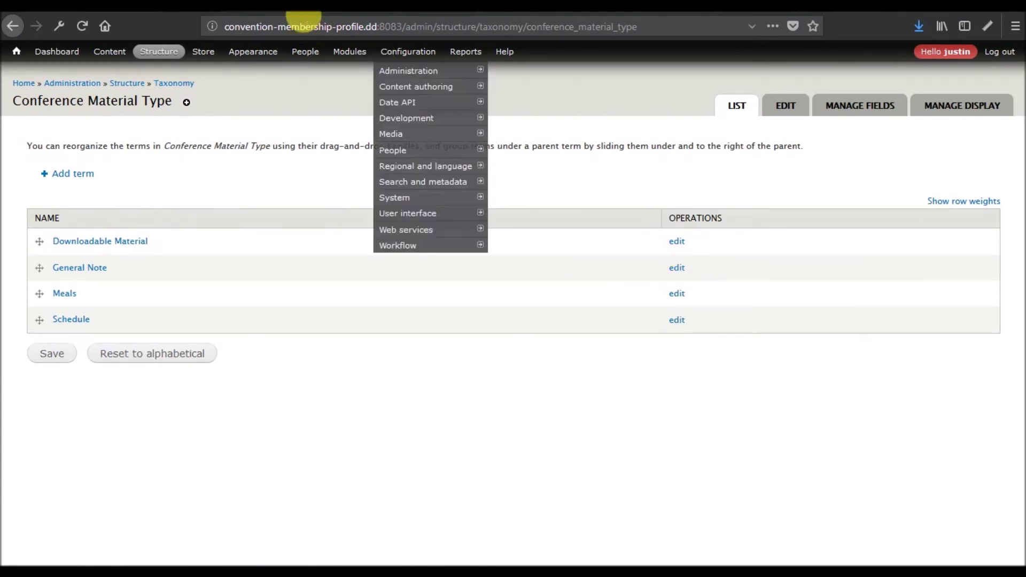
key("ctrl+Tab")
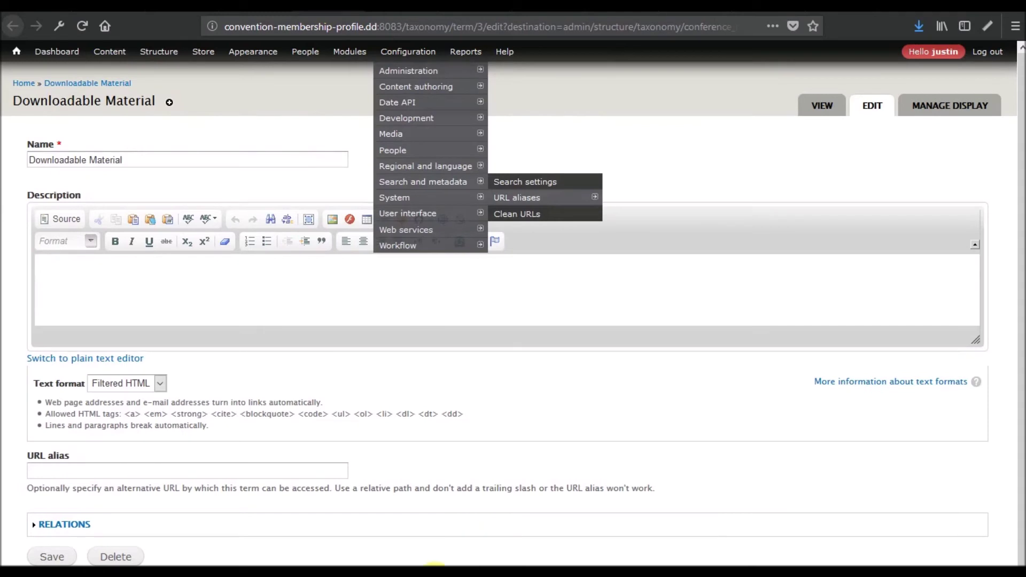
left_click(458, 27)
left_click_drag(453, 27, 482, 28)
left_click(492, 33)
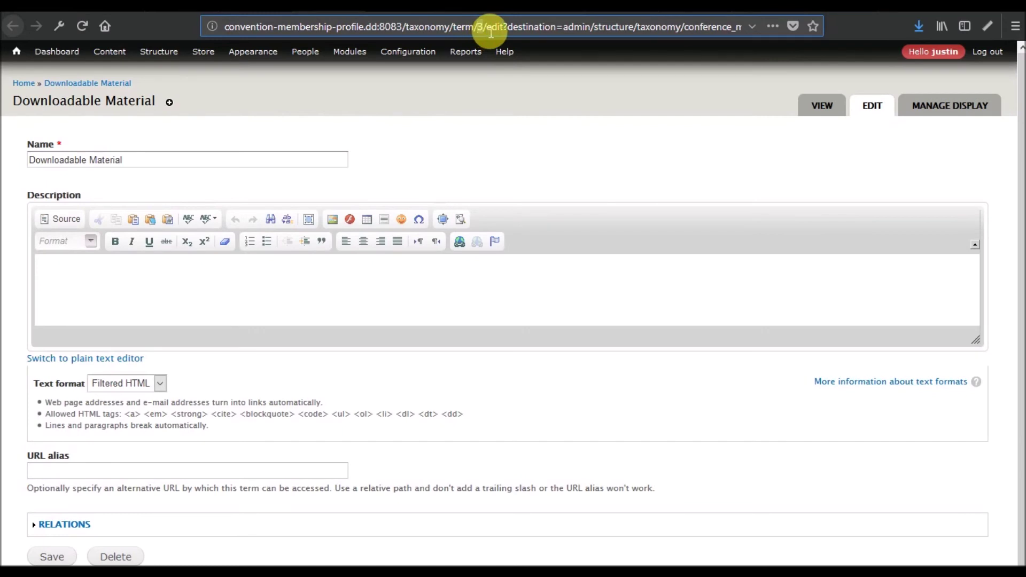
double_click(480, 27)
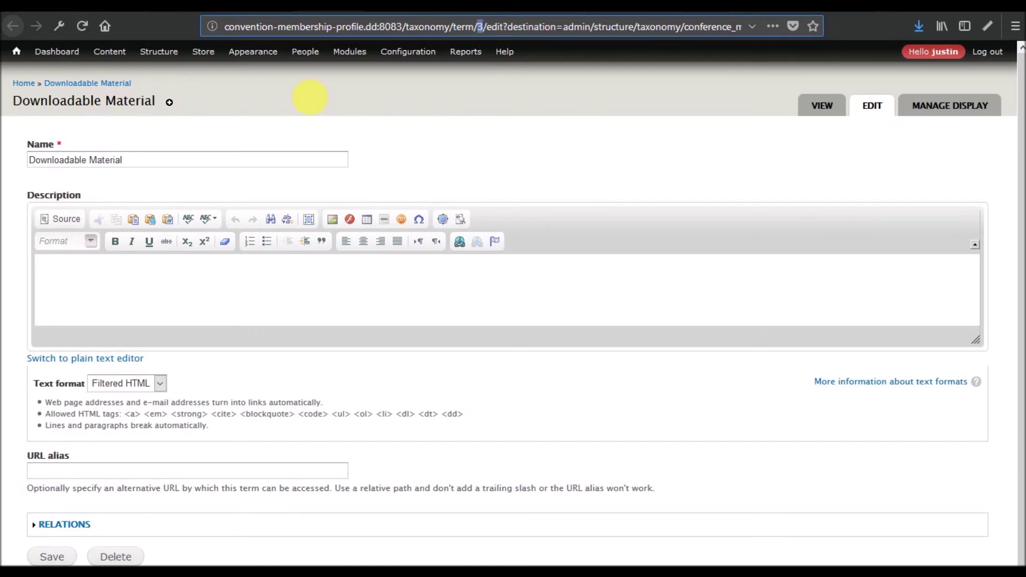
left_click(111, 84)
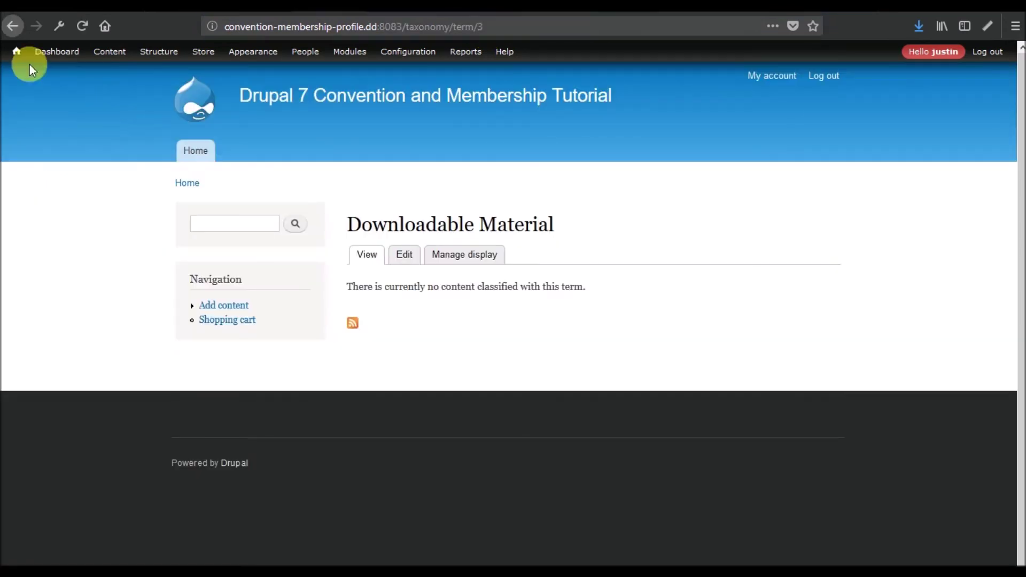
left_click(17, 31)
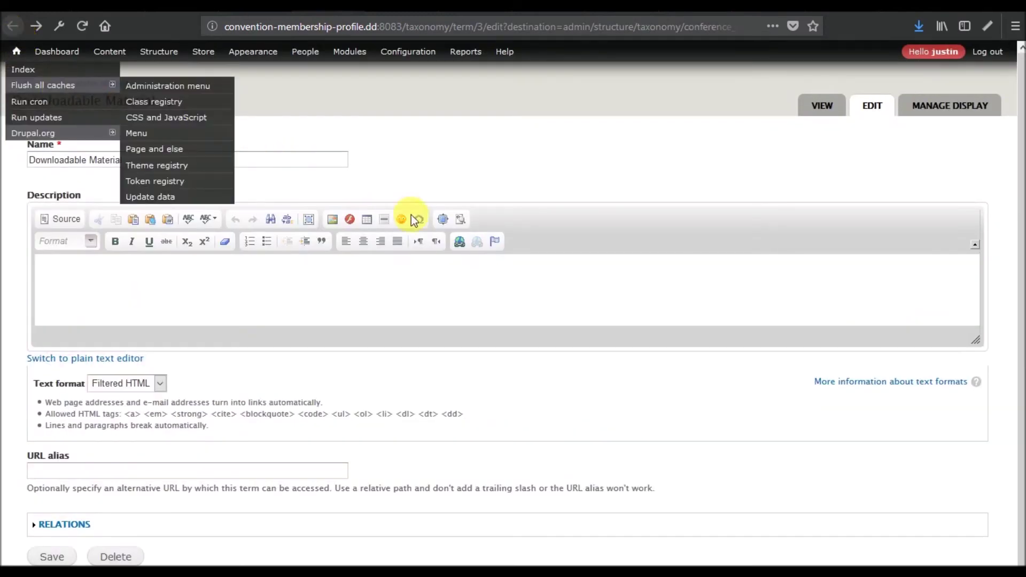
left_click(254, 6)
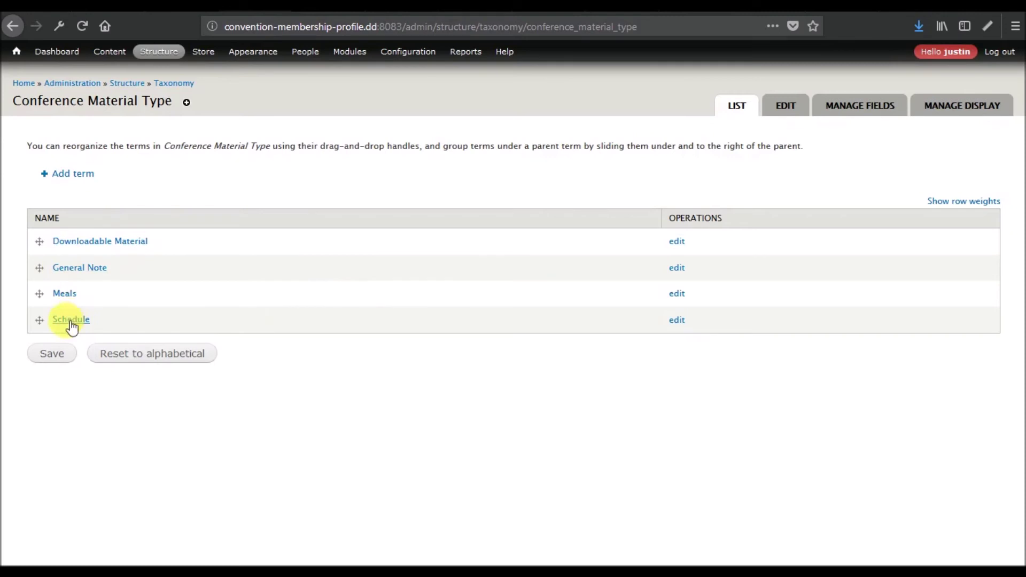
Open the Schedule term's edit form in a new tab and examine the term ID in its address.
right_click(677, 321)
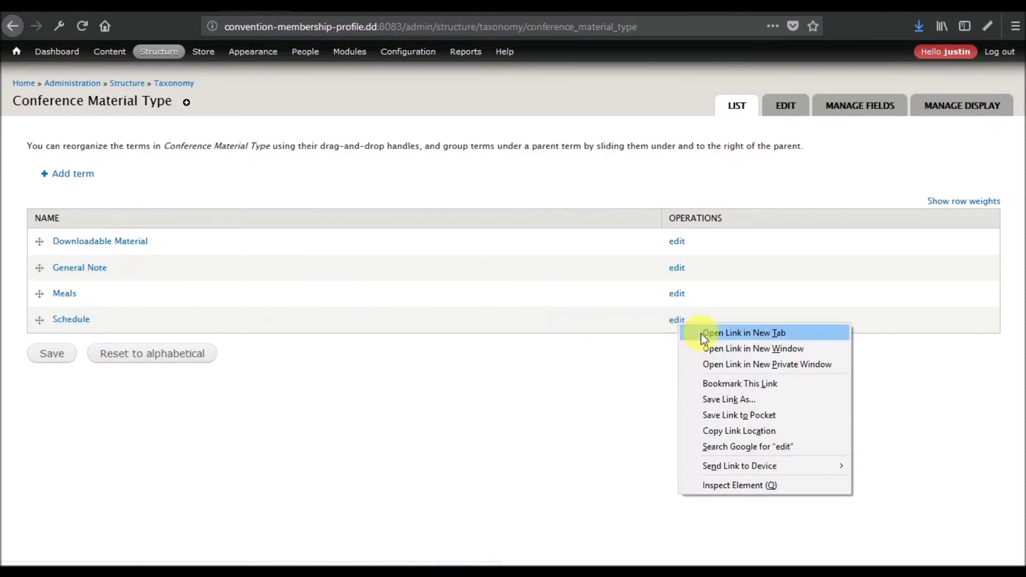
left_click(744, 333)
left_click(308, 7)
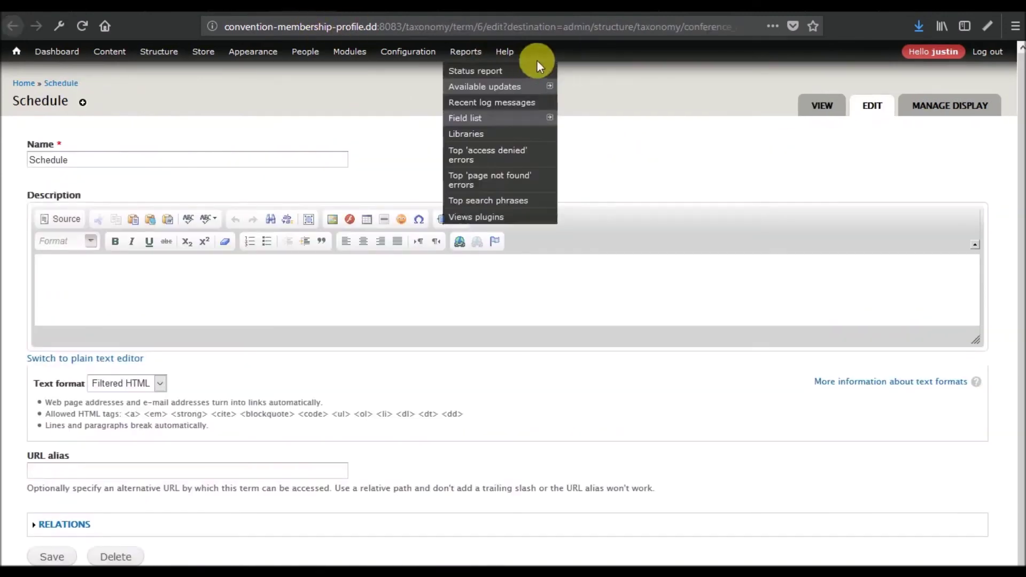
left_click_drag(484, 37, 491, 37)
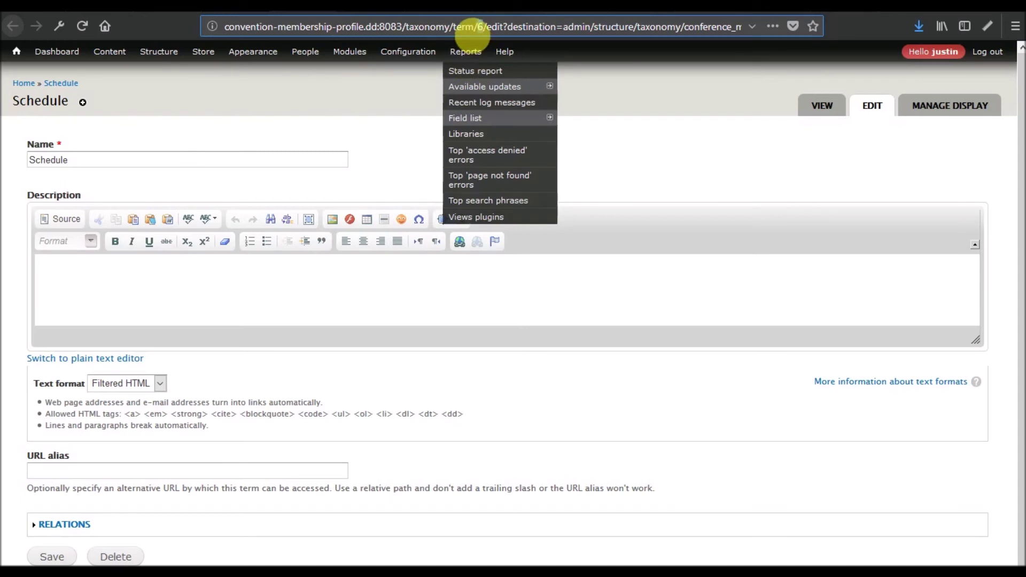
type("8")
key("Return")
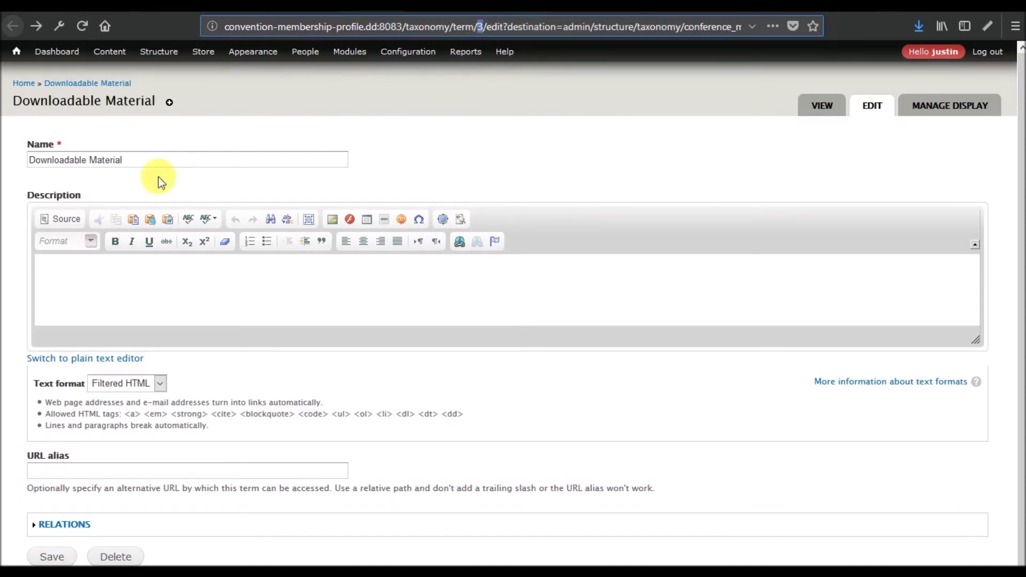
Examine the Downloadable Material term's name, ID and public page, and return to the Taxonomy overview.
left_click(107, 162)
left_click_drag(107, 162, 14, 160)
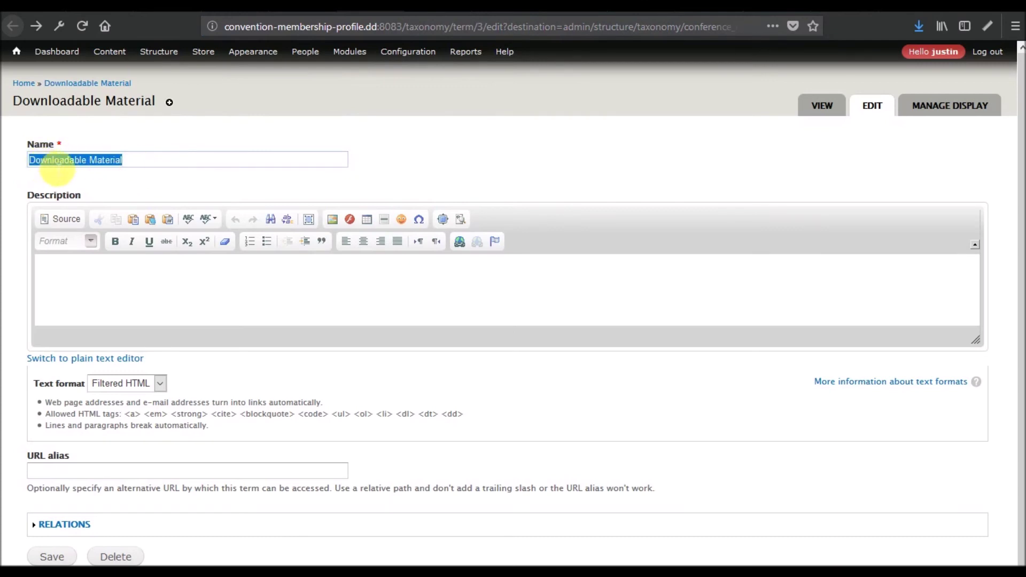
left_click(135, 161)
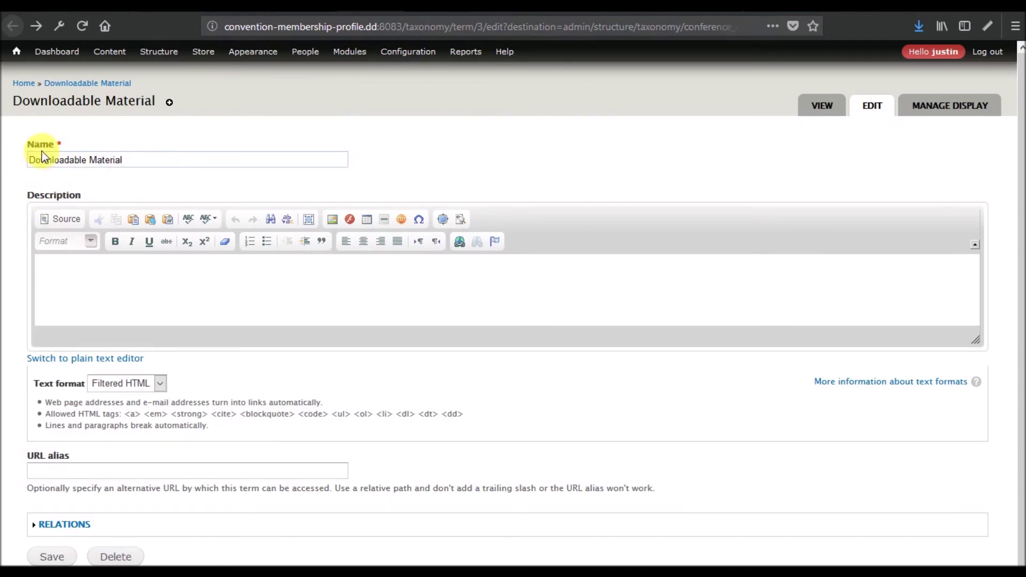
left_click(484, 32)
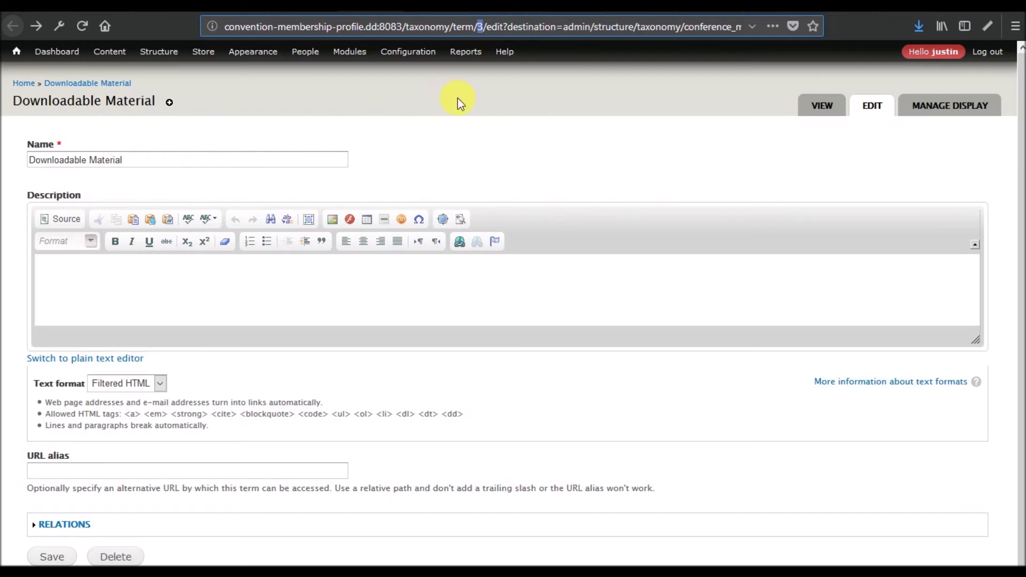
left_click(821, 112)
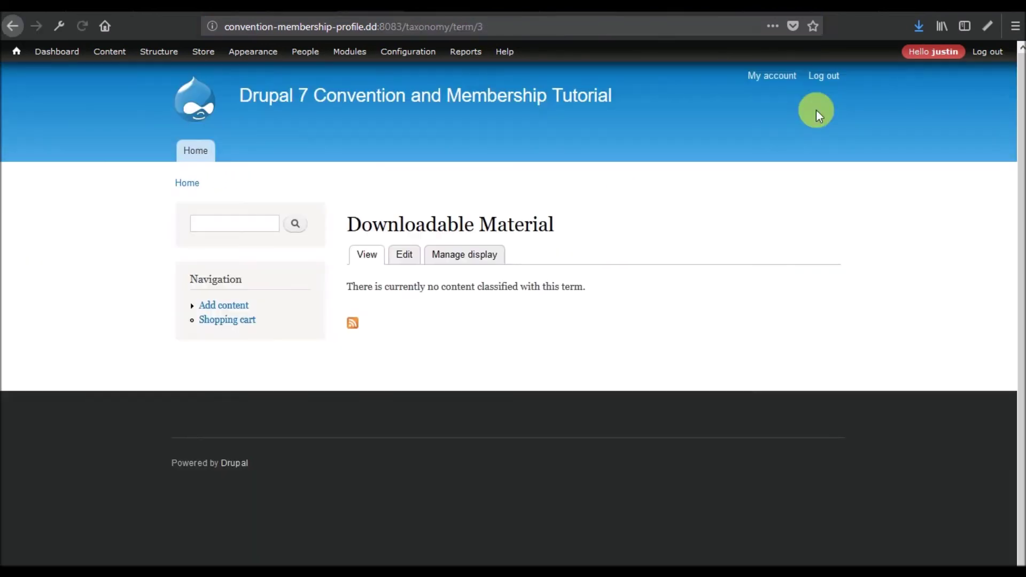
mouse_move(149, 43)
left_click(160, 209)
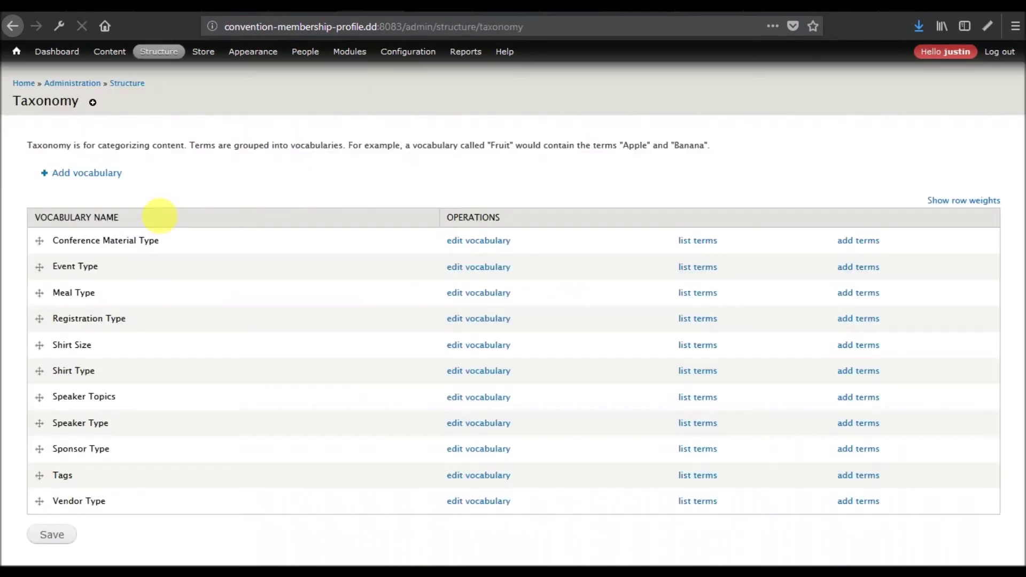
Review the terms of Event Type, and the edit form and terms of Conference Material Type, returning to the Taxonomy overview.
left_click(713, 273)
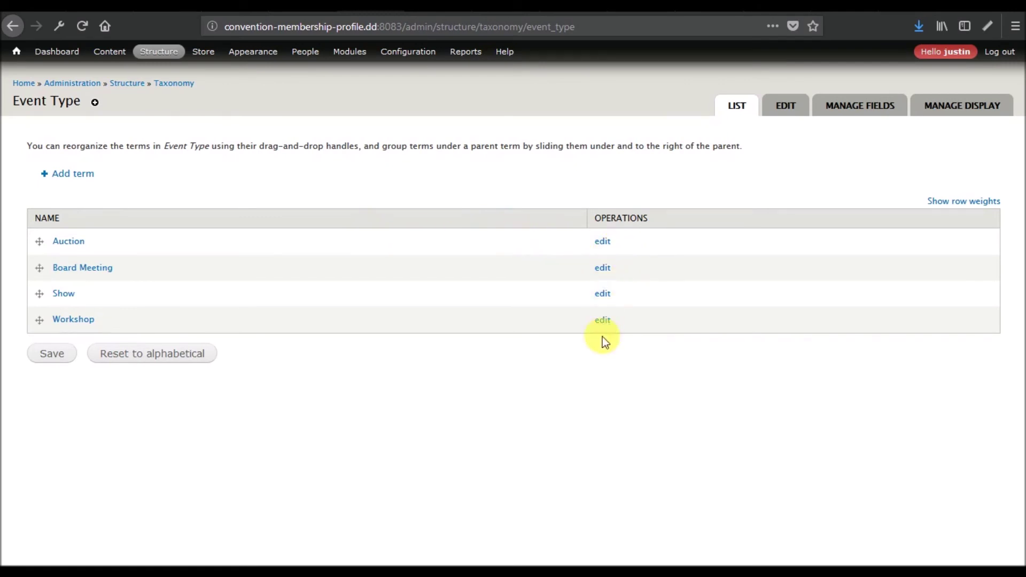
left_click(178, 84)
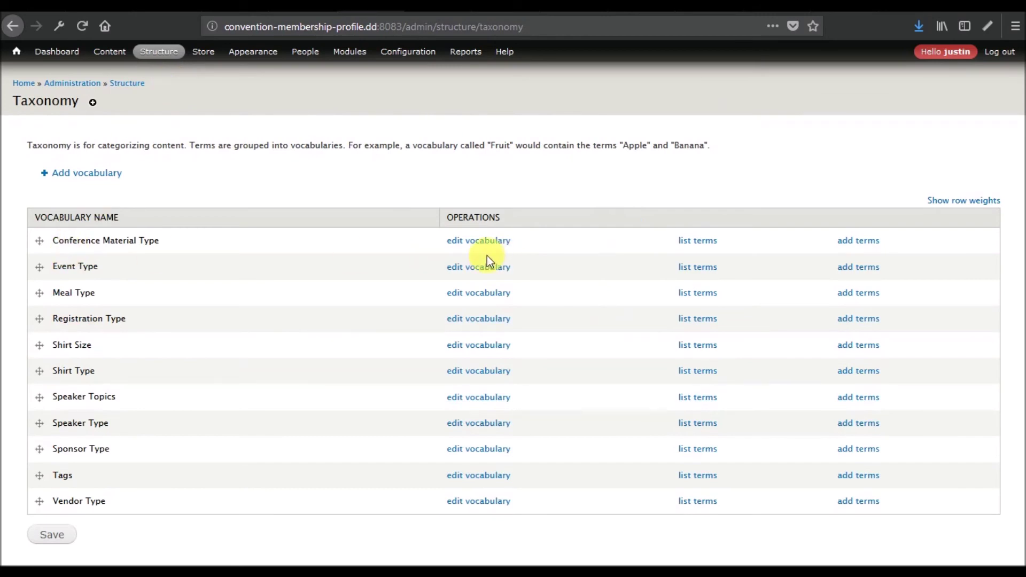
left_click(471, 241)
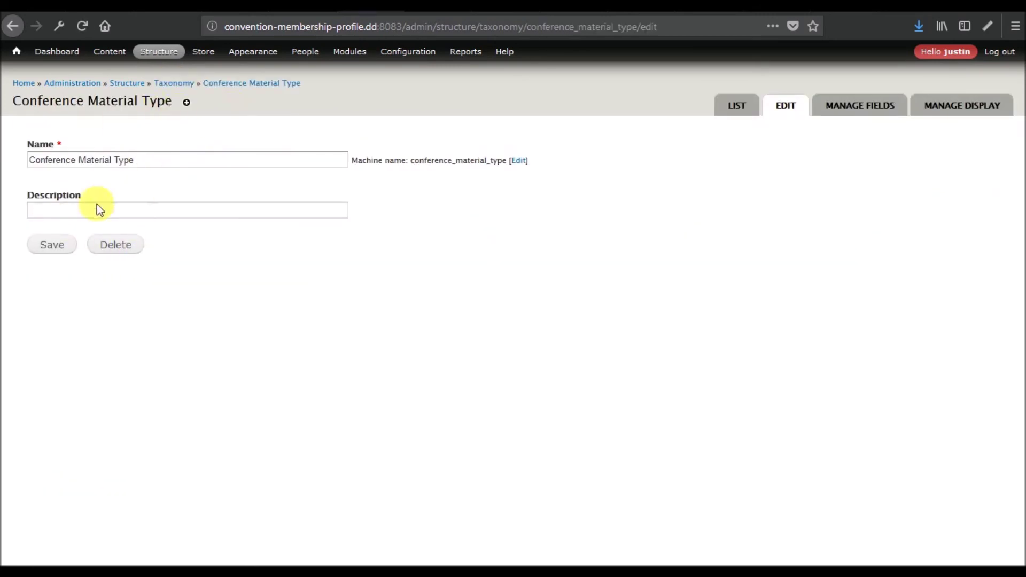
left_click(739, 107)
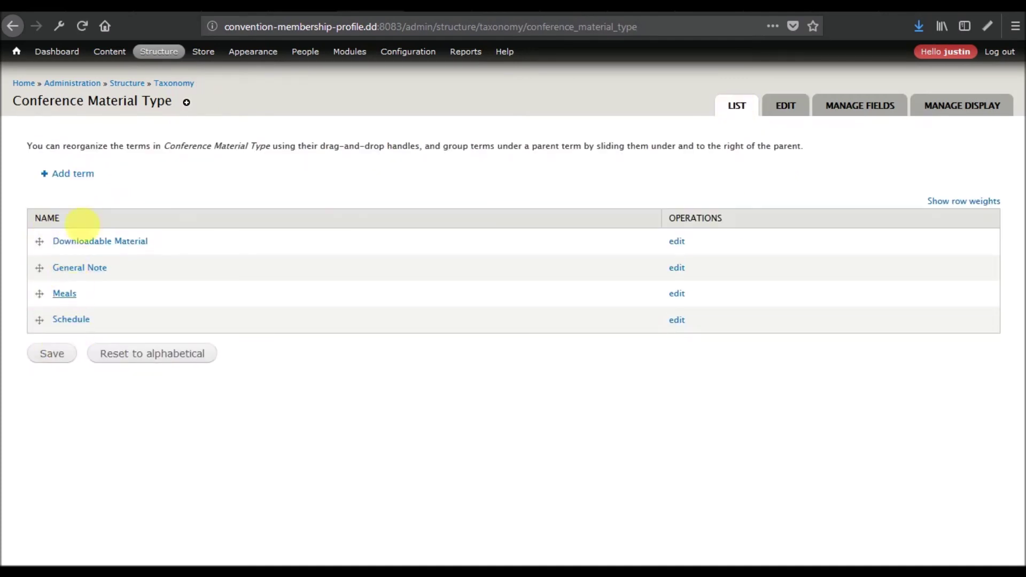
left_click(174, 83)
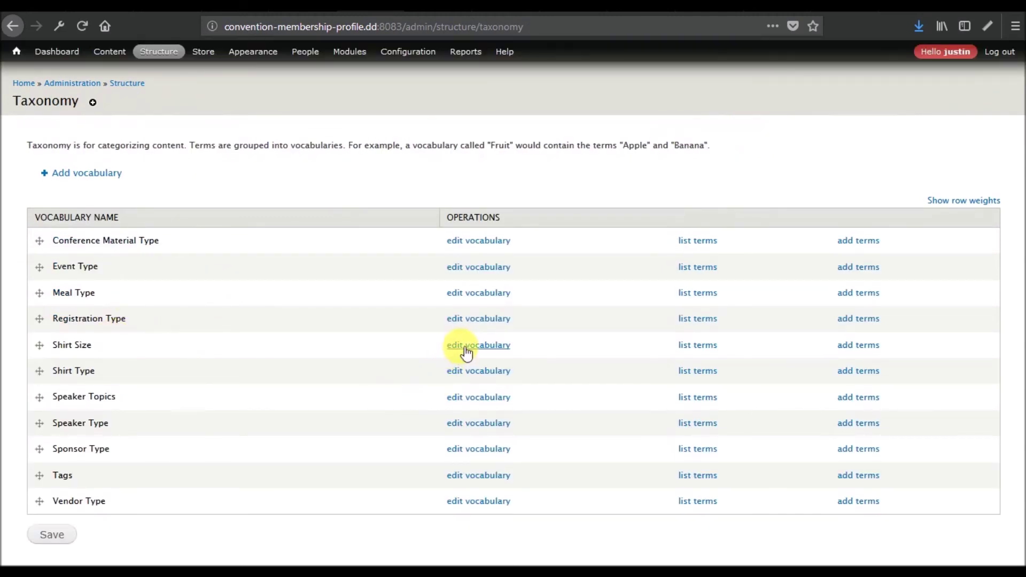
Open Conference Material Type's edit form, expose its machine-readable name for editing, and compare it with the display name and page address.
left_click(466, 241)
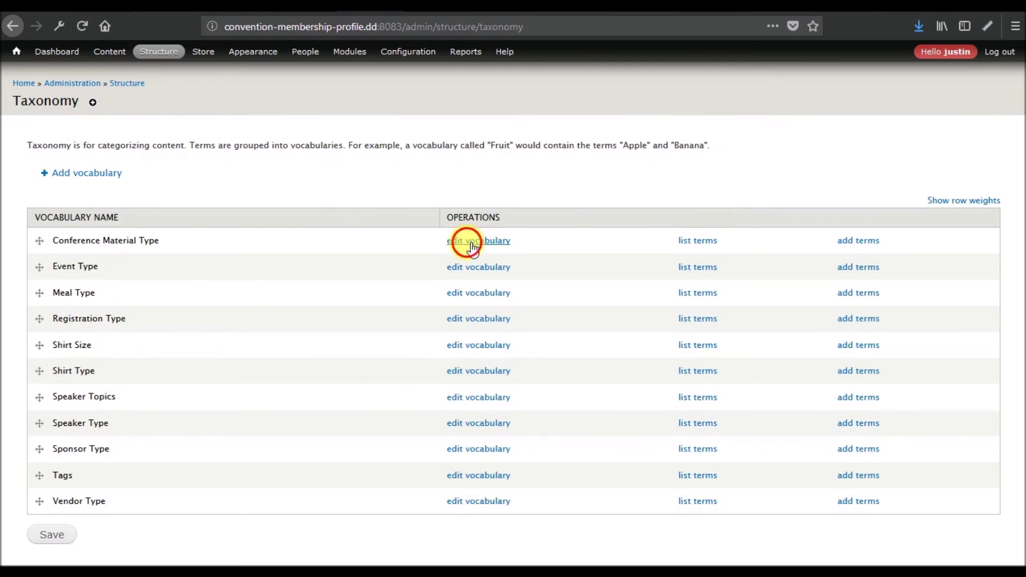
left_click_drag(412, 161, 514, 170)
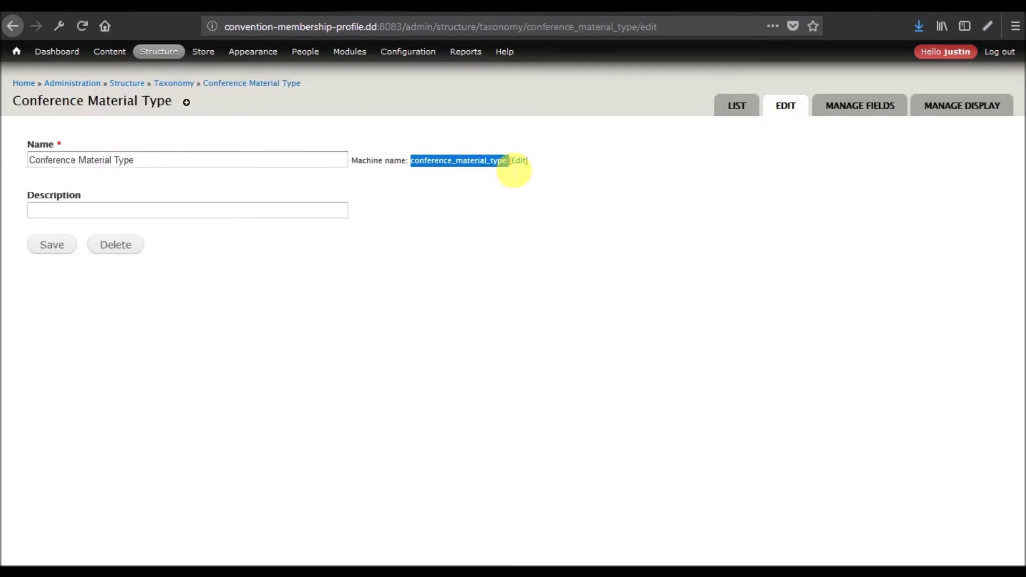
left_click(522, 161)
left_click(149, 210)
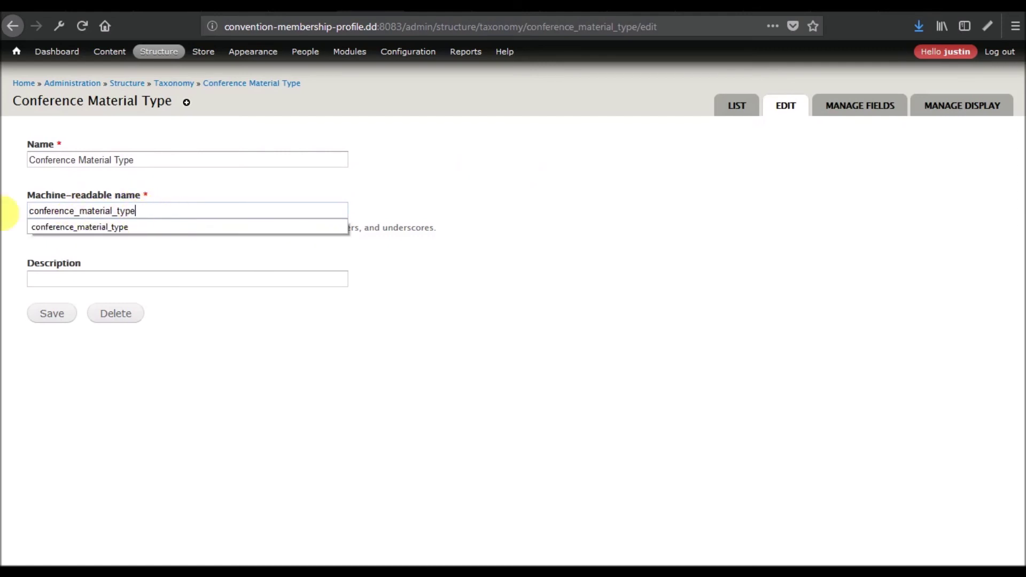
left_click(161, 222)
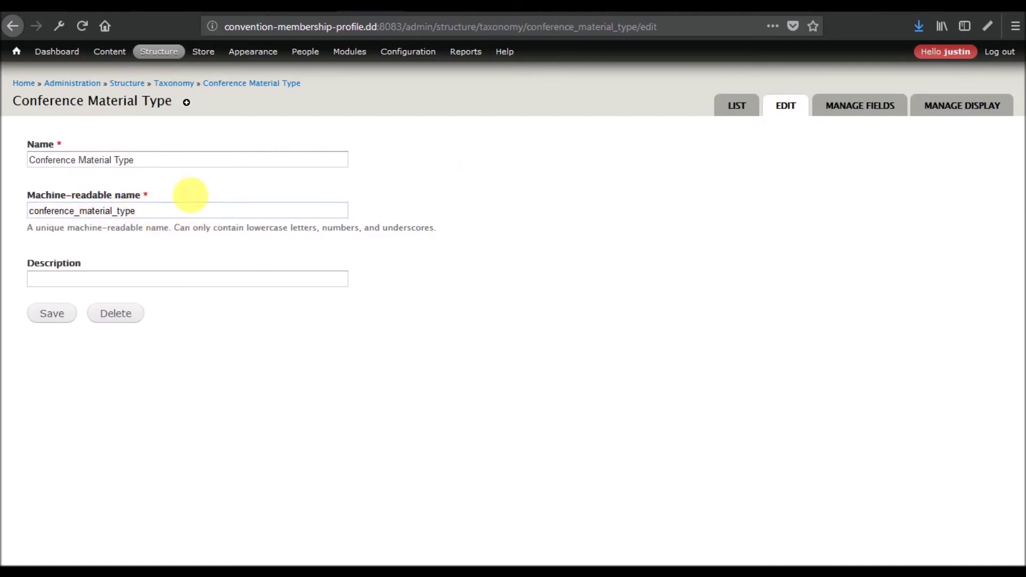
left_click(161, 214)
left_click(165, 160)
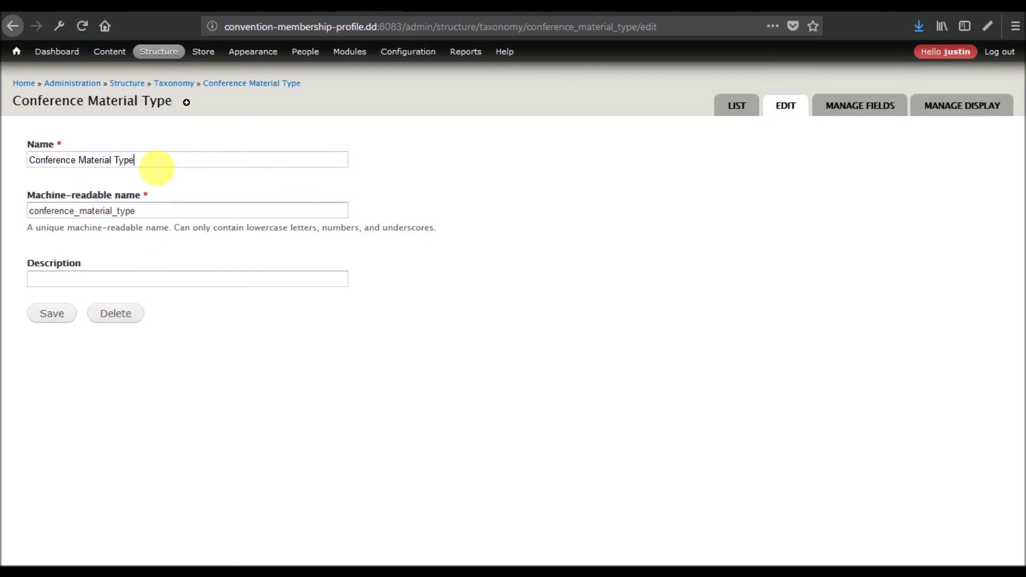
left_click(155, 209)
double_click(141, 209)
left_click(158, 211)
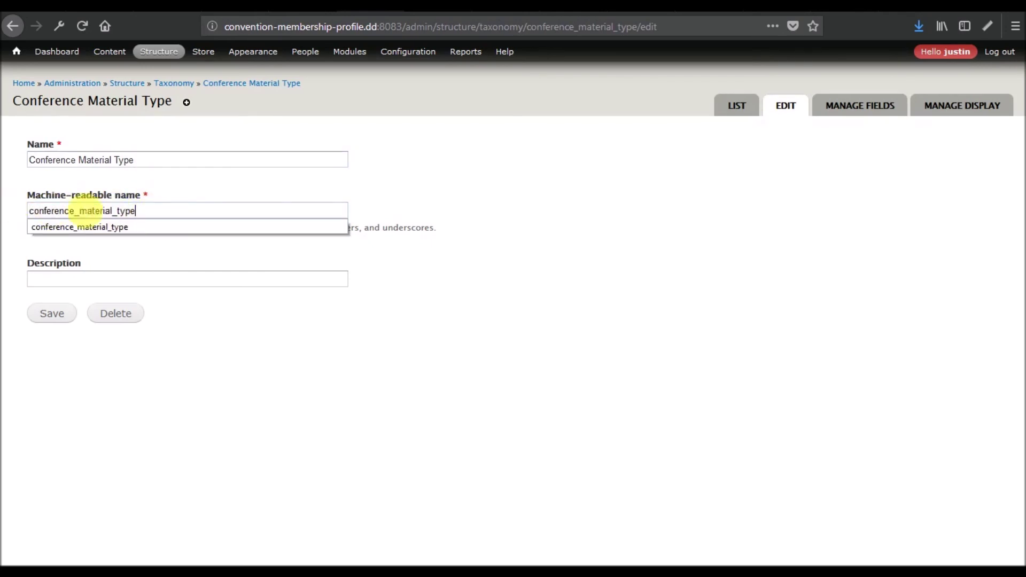
mouse_move(223, 58)
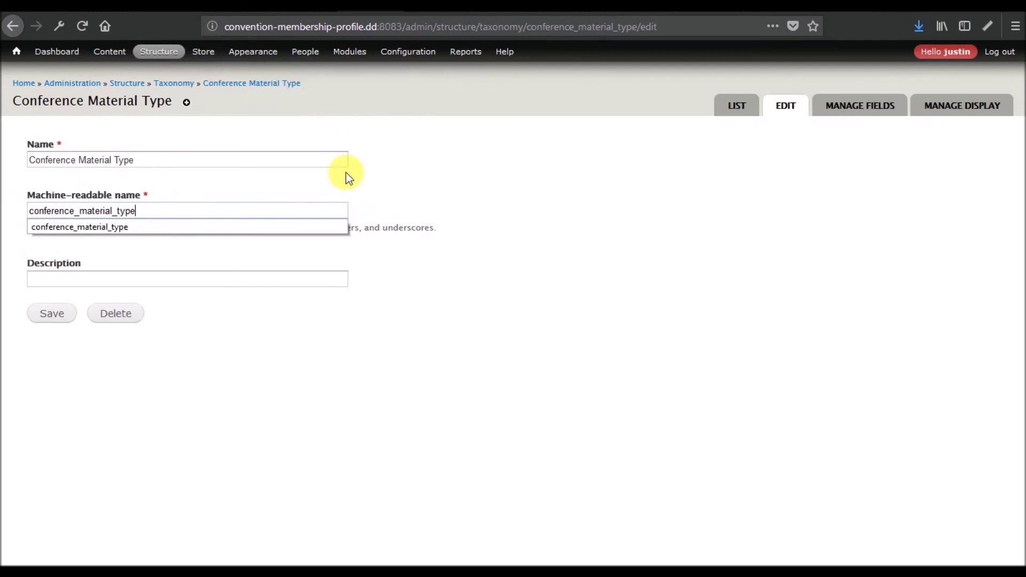
Rename the Conference Material Type vocabulary as "This to something else.", keeping its machine name, and save it.
left_click(165, 152)
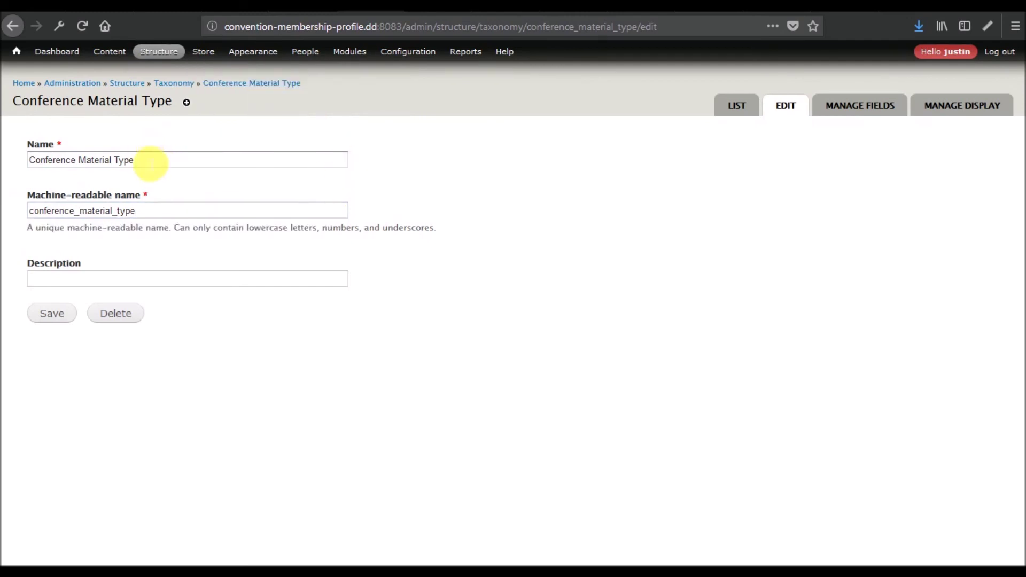
left_click_drag(149, 160, 20, 160)
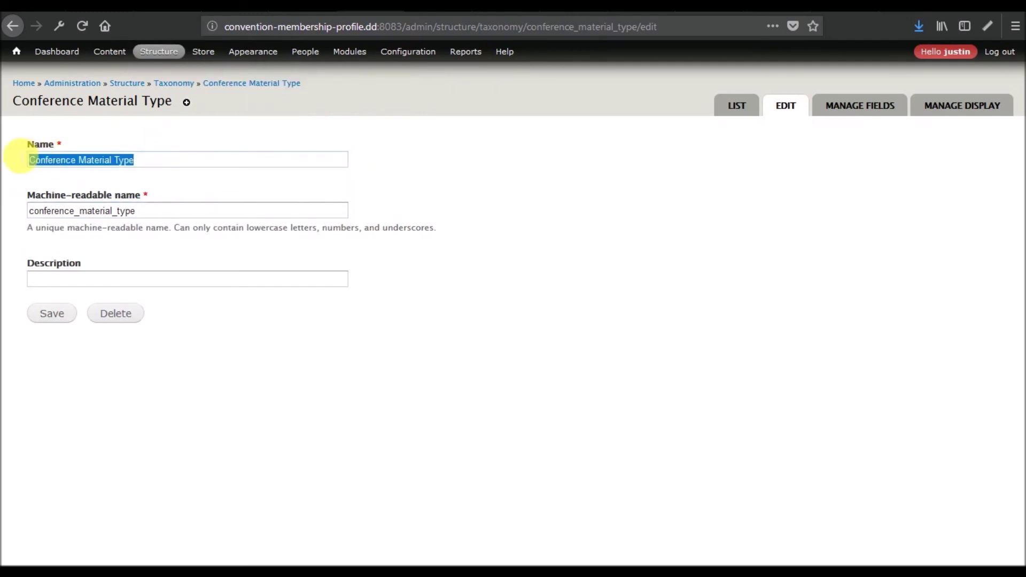
type("This to something else.")
left_click(66, 316)
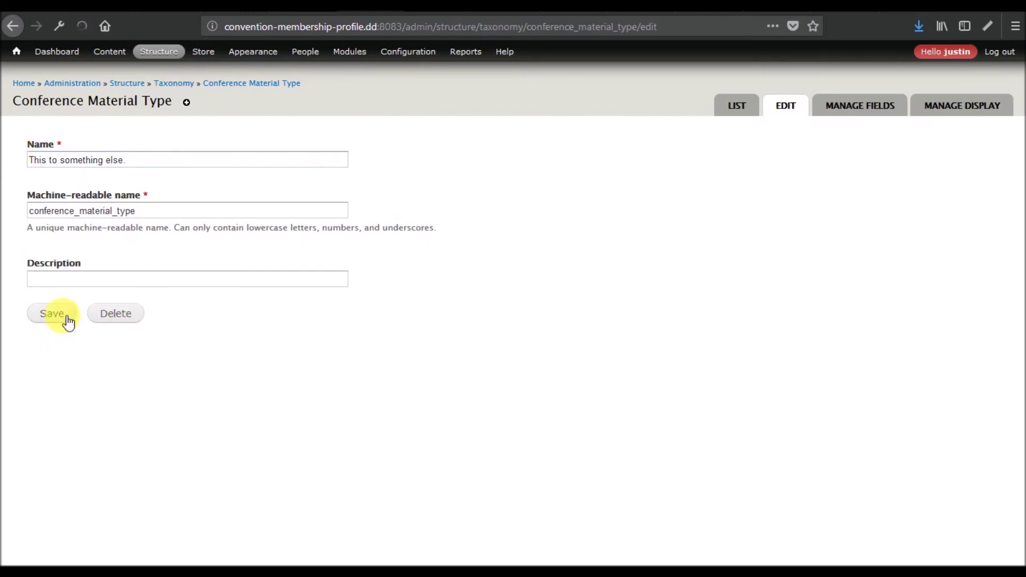
Reopen the "This to something else." vocabulary, restore its name to Conference Material Type, and save it.
scroll(133, 290, "down", 2)
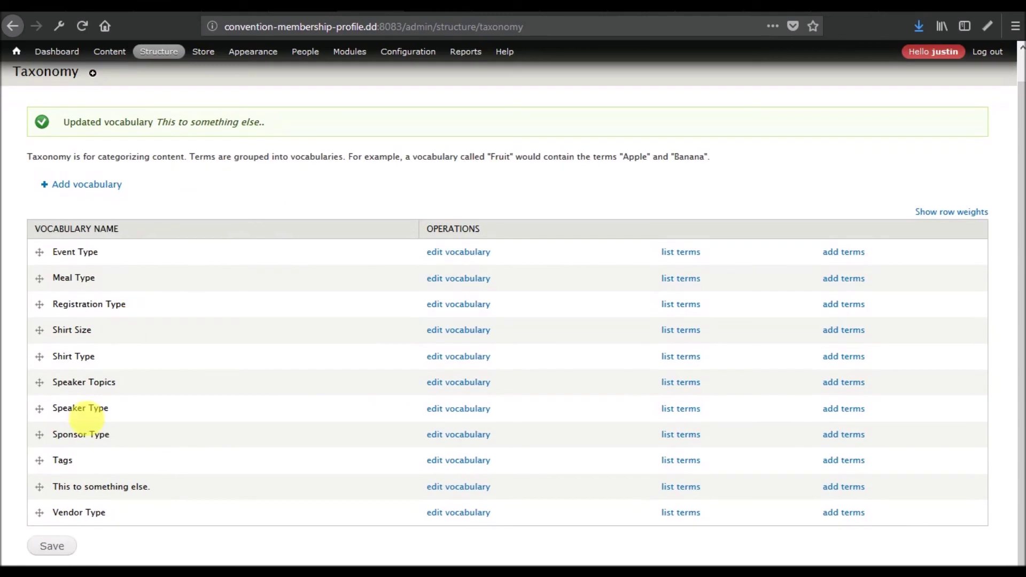
left_click(458, 488)
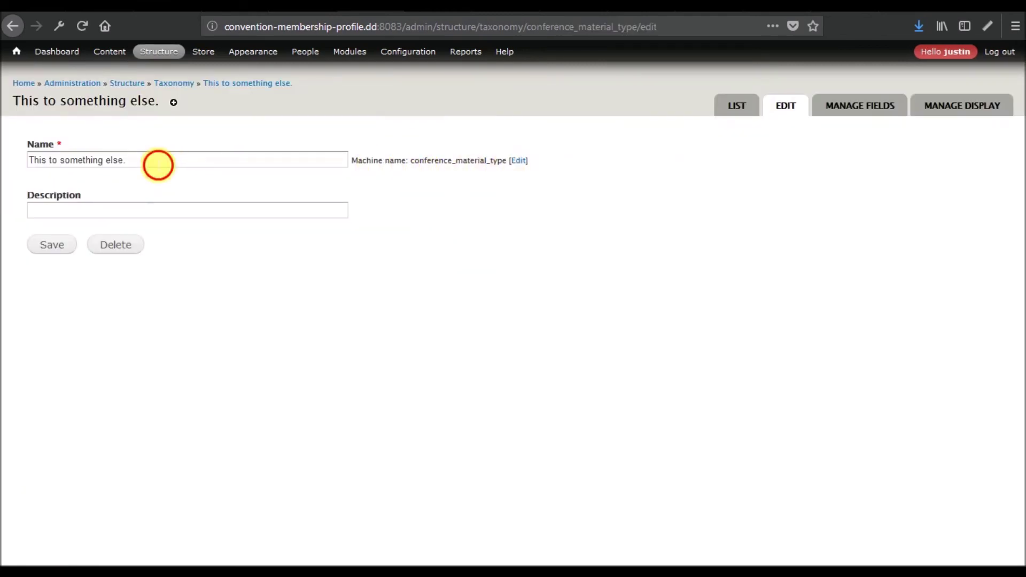
left_click_drag(155, 163, 22, 164)
type("Conference M")
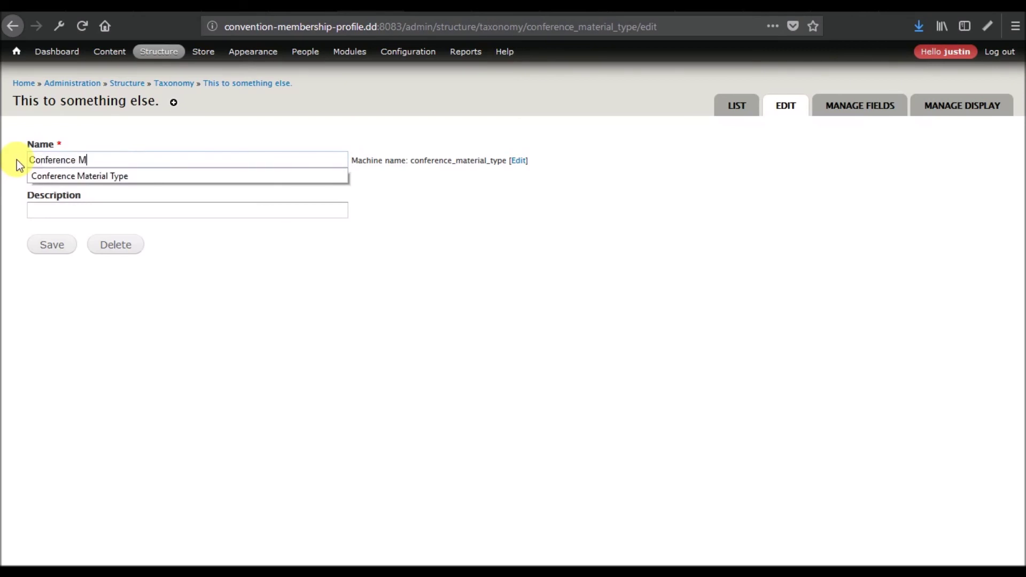
key("Down")
key("Return")
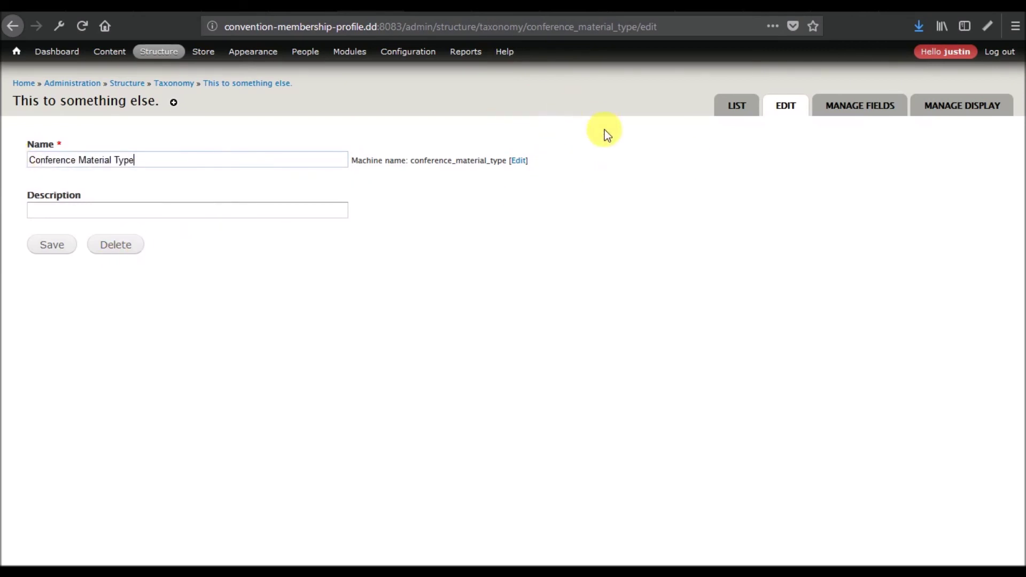
left_click(56, 246)
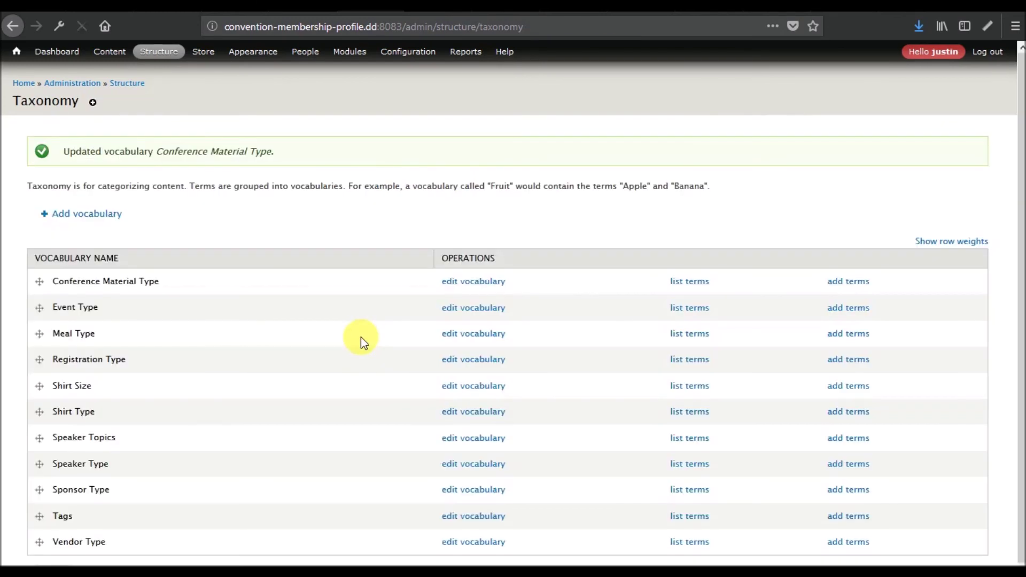
Open the field management page of the Vendor content type.
scroll(259, 277, "down", 1)
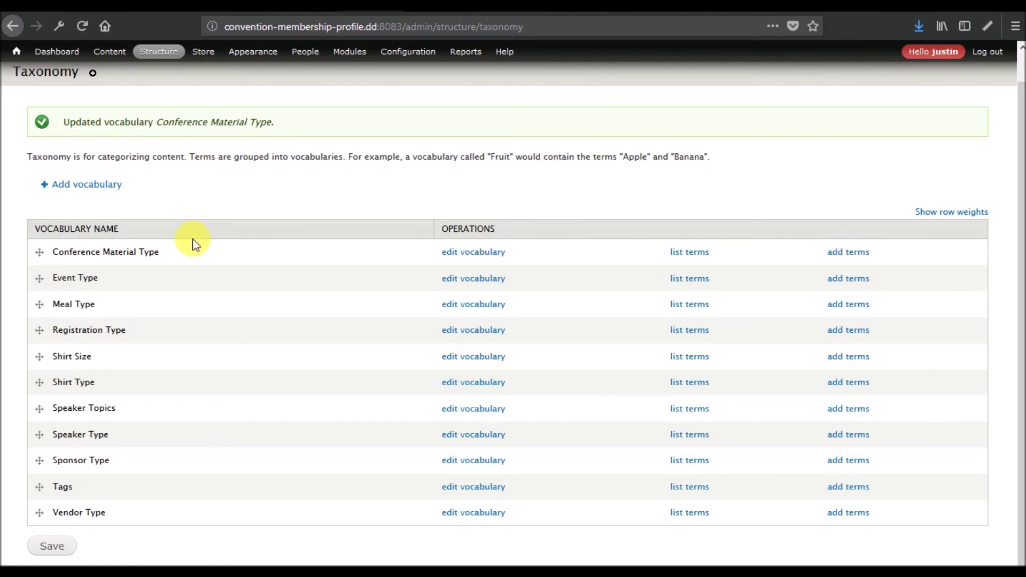
mouse_move(161, 51)
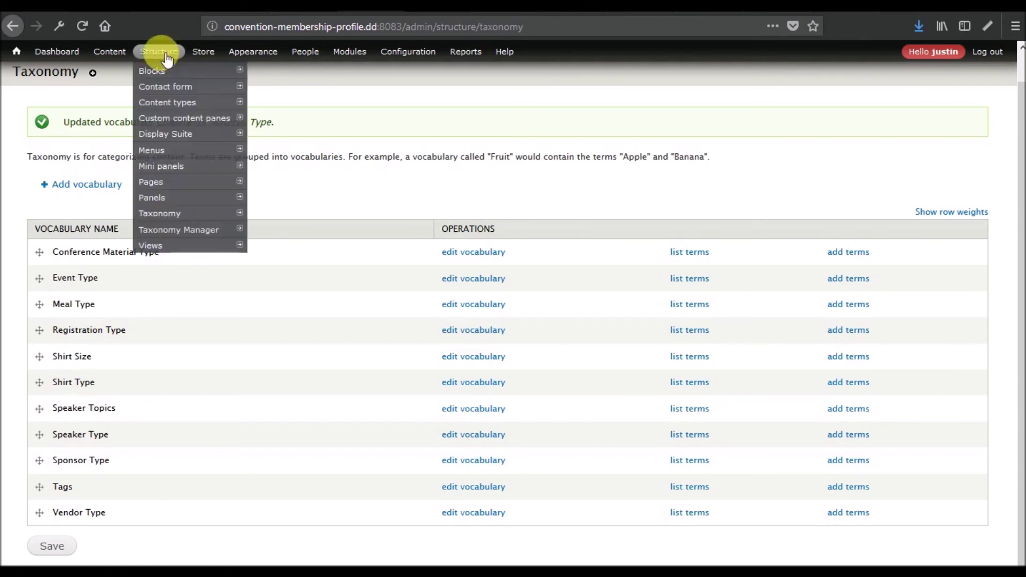
mouse_move(250, 105)
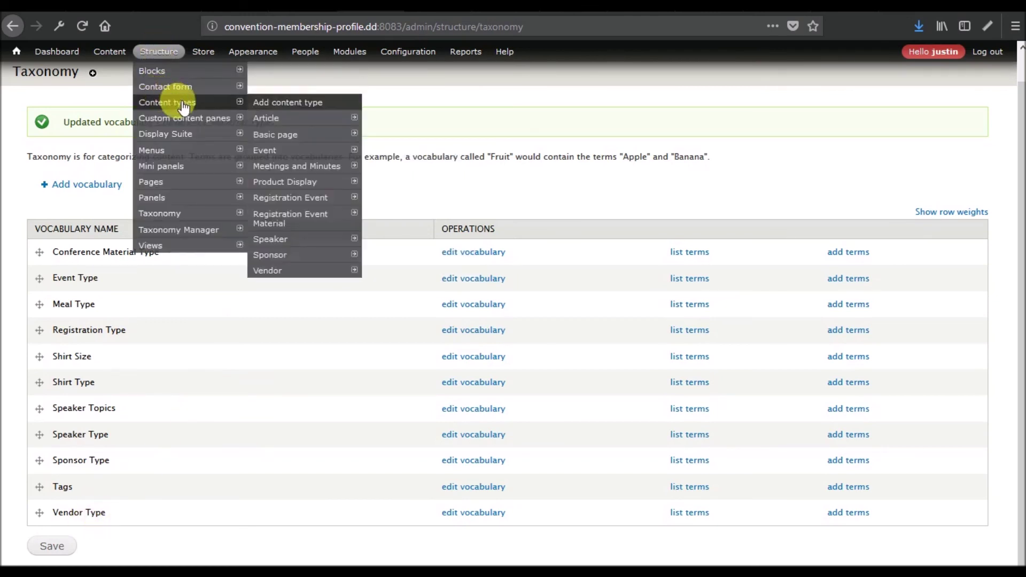
mouse_move(271, 267)
mouse_move(402, 288)
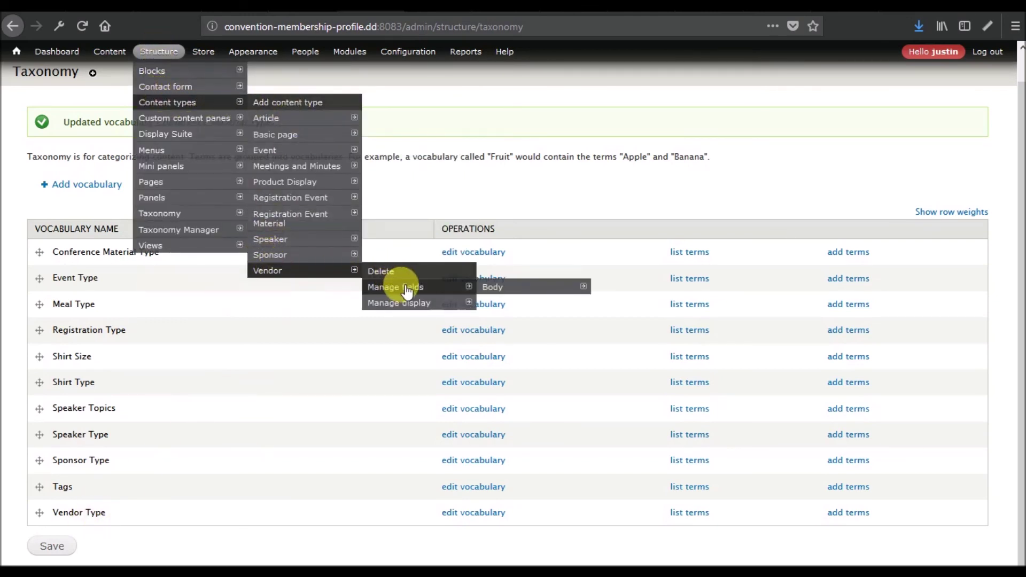